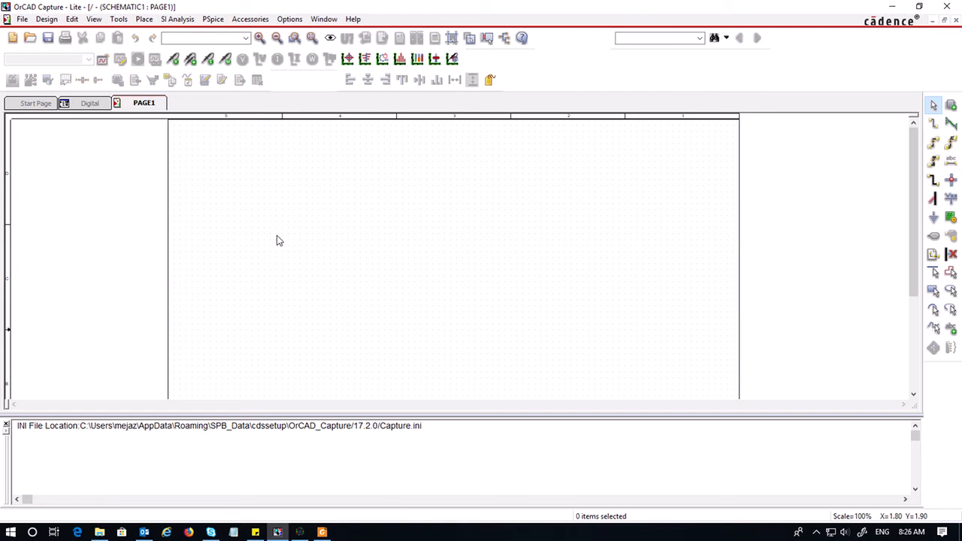
Check the program version in the About OrCAD Capture dialog and close it
click(354, 20)
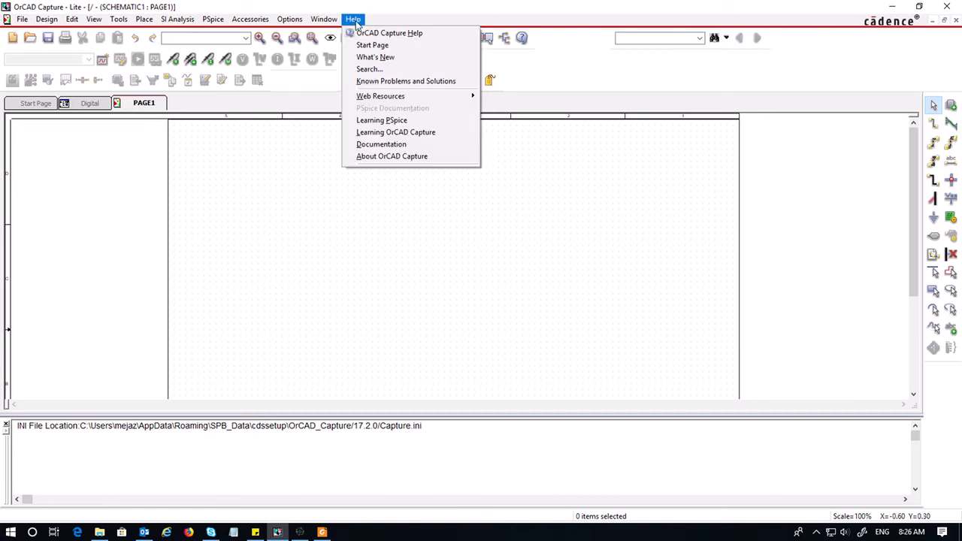
click(391, 9)
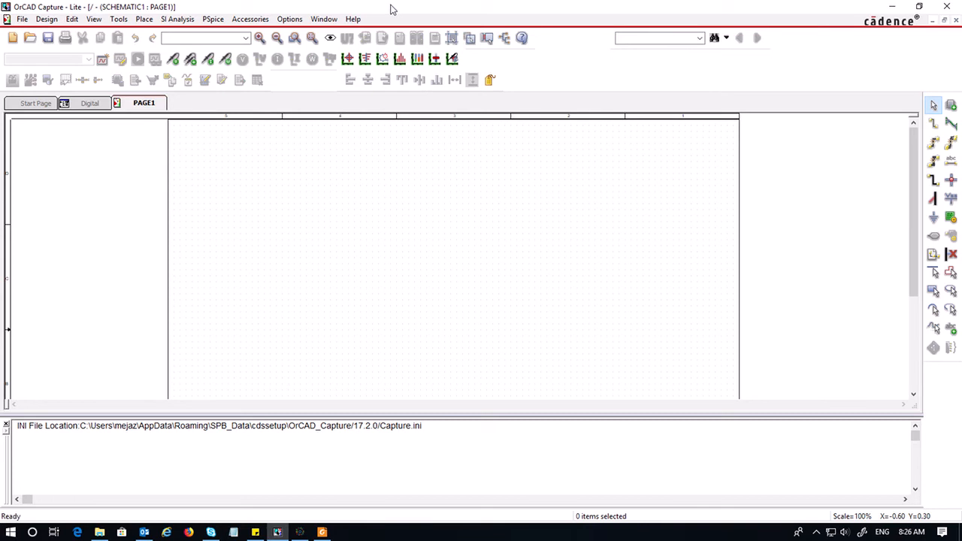
click(361, 20)
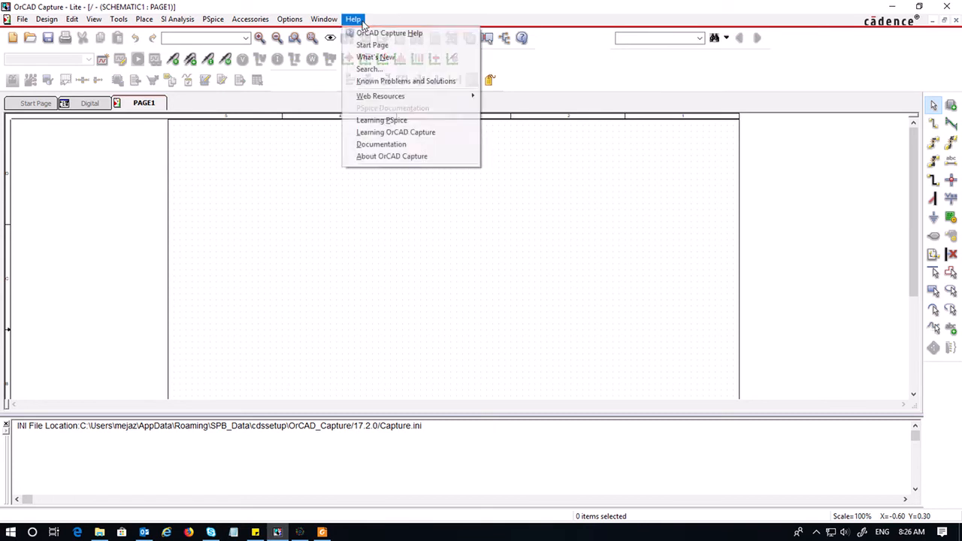
click(396, 157)
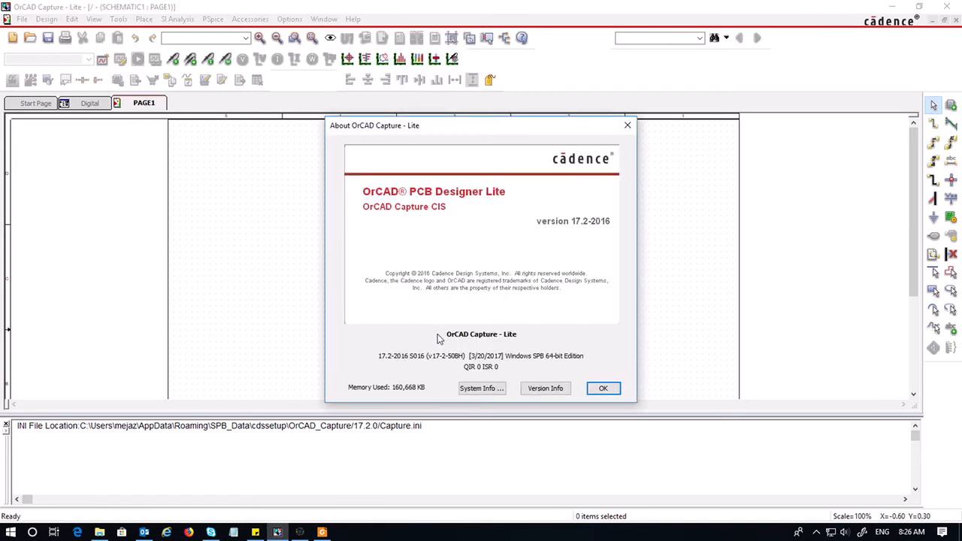
click(604, 388)
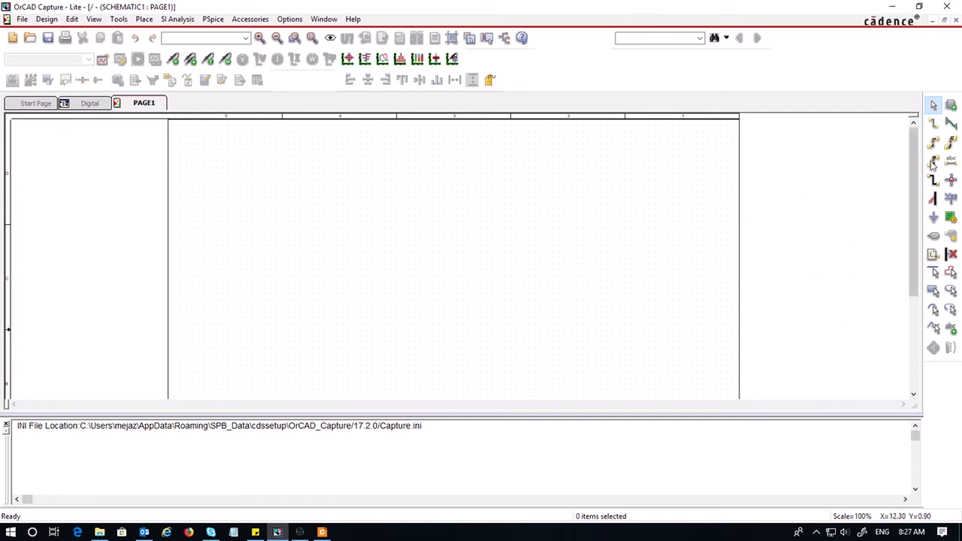
Place a 7404 inverter from the EVAL library onto the schematic page
click(951, 105)
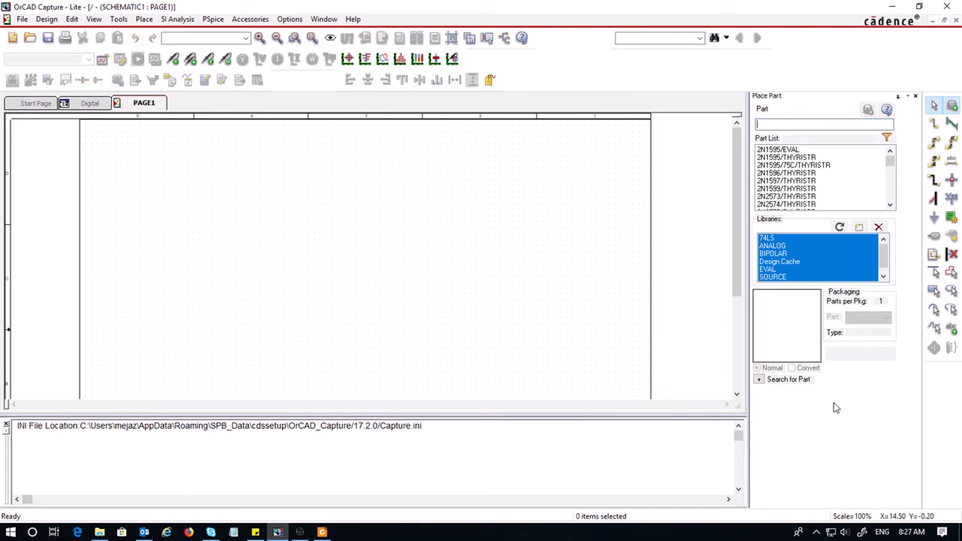
click(771, 269)
scroll(857, 181, down, 2)
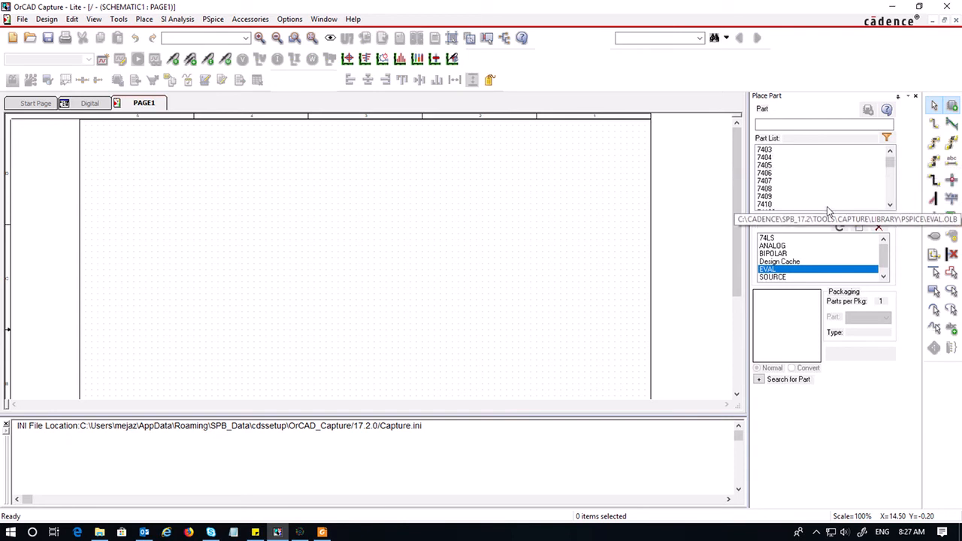
click(775, 158)
double_click(778, 159)
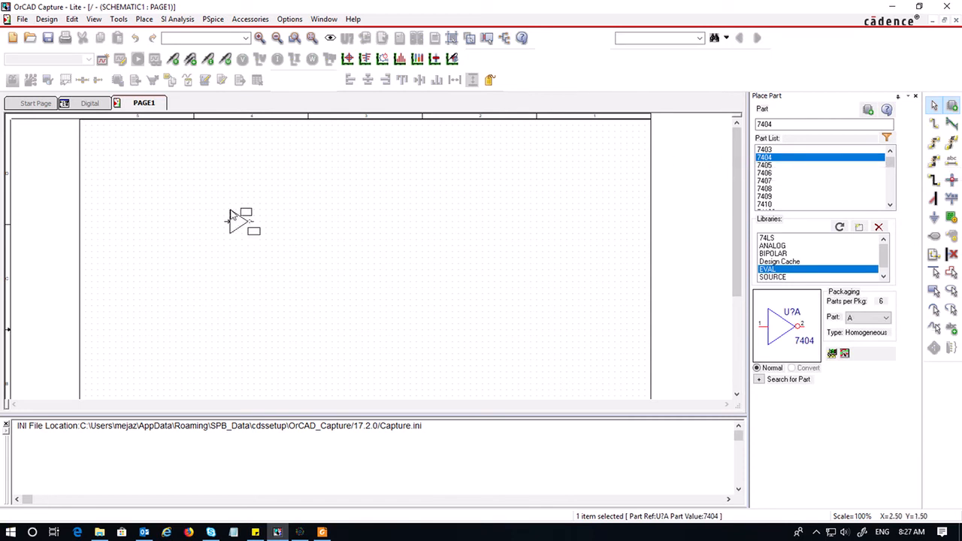
click(232, 260)
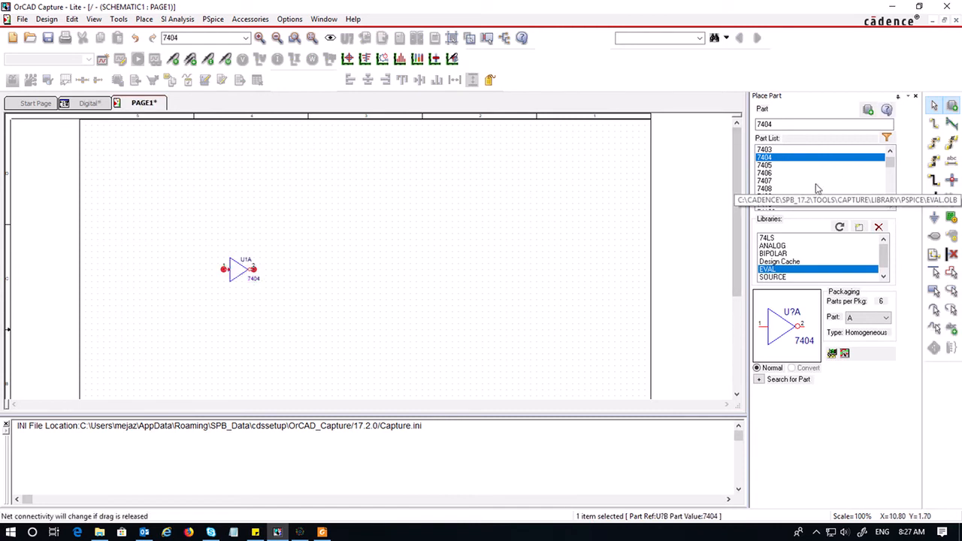
Place a 7408 AND gate above the inverter
click(779, 189)
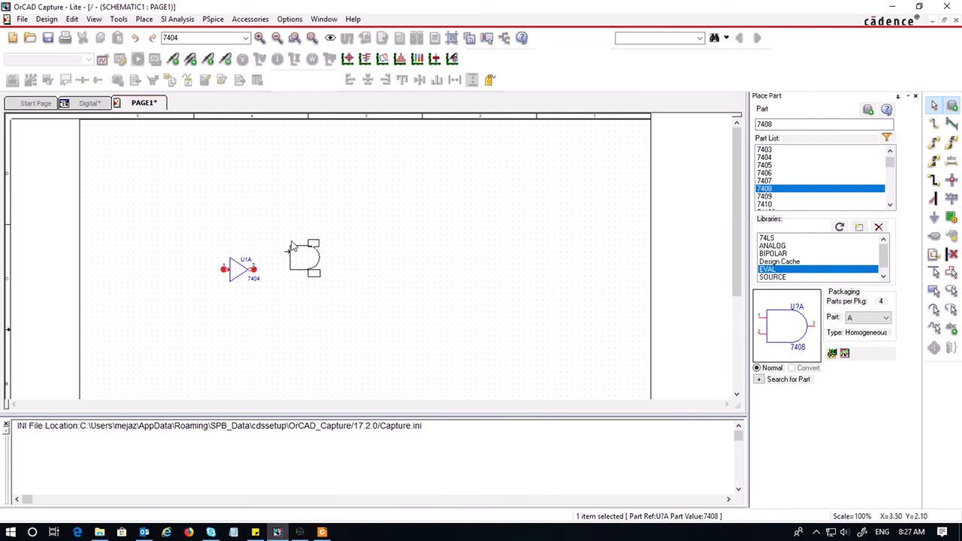
key(Escape)
click(226, 190)
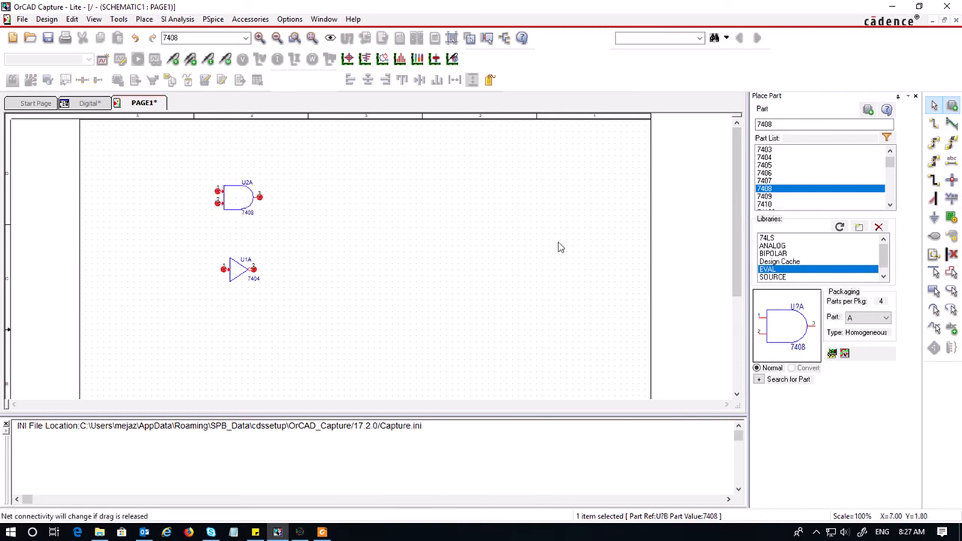
Place a 7402 NOR gate to the right, between the AND gate and the inverter
scroll(782, 184, up, 3)
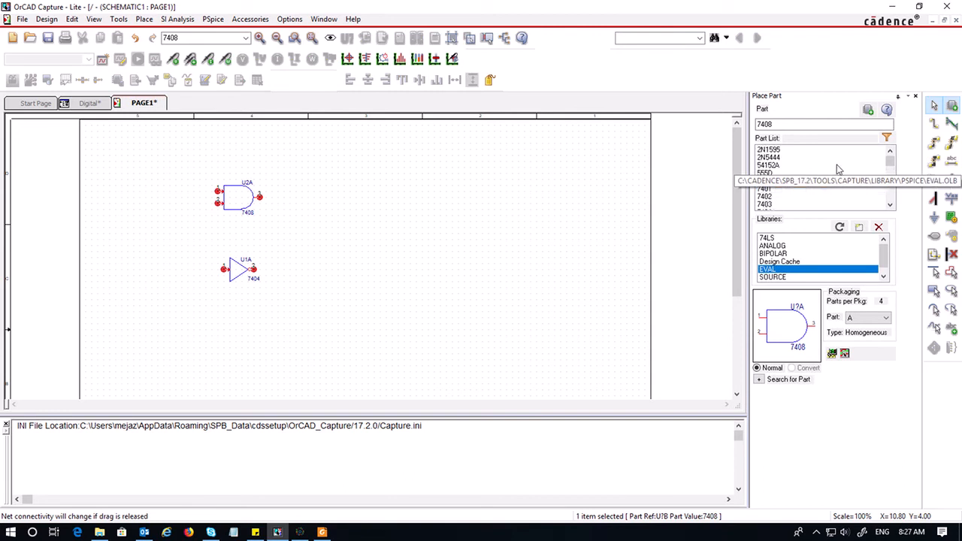
click(770, 198)
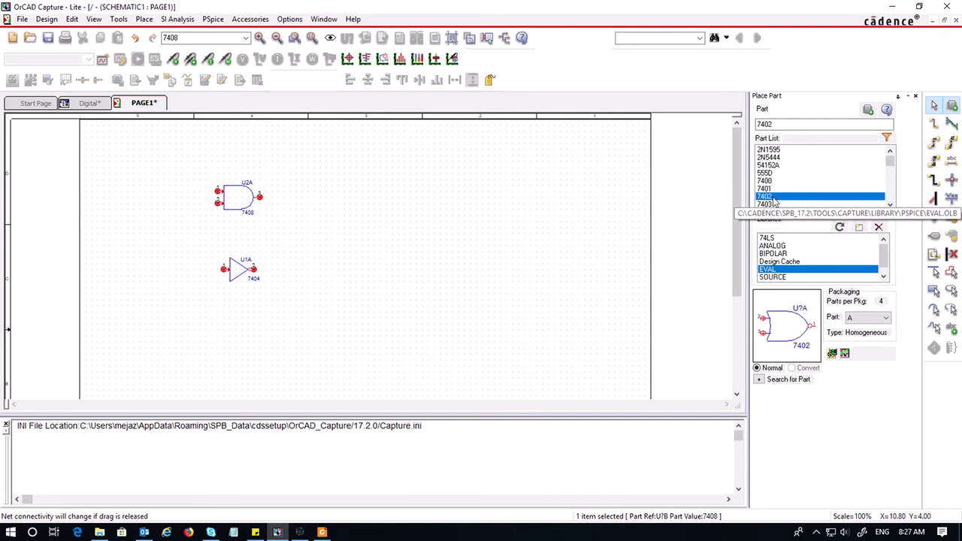
double_click(780, 198)
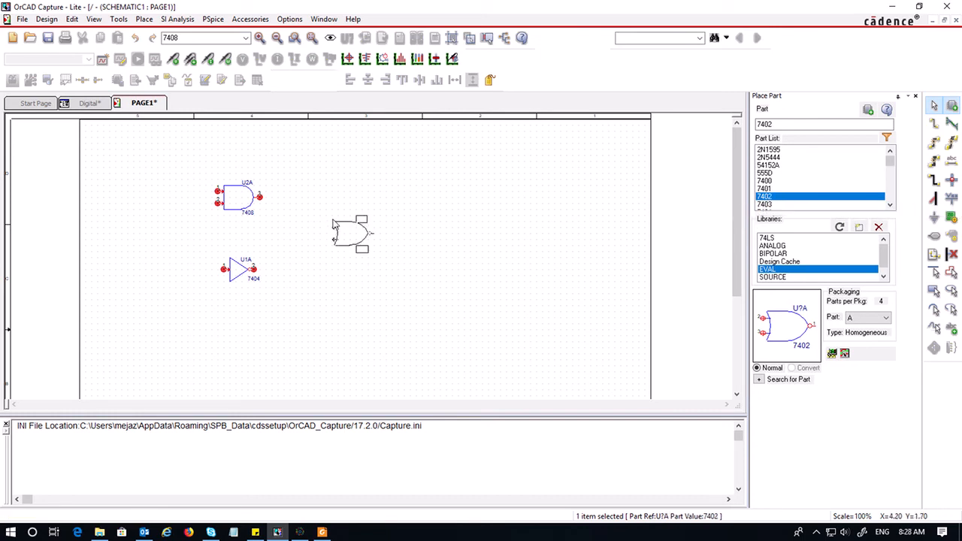
click(333, 224)
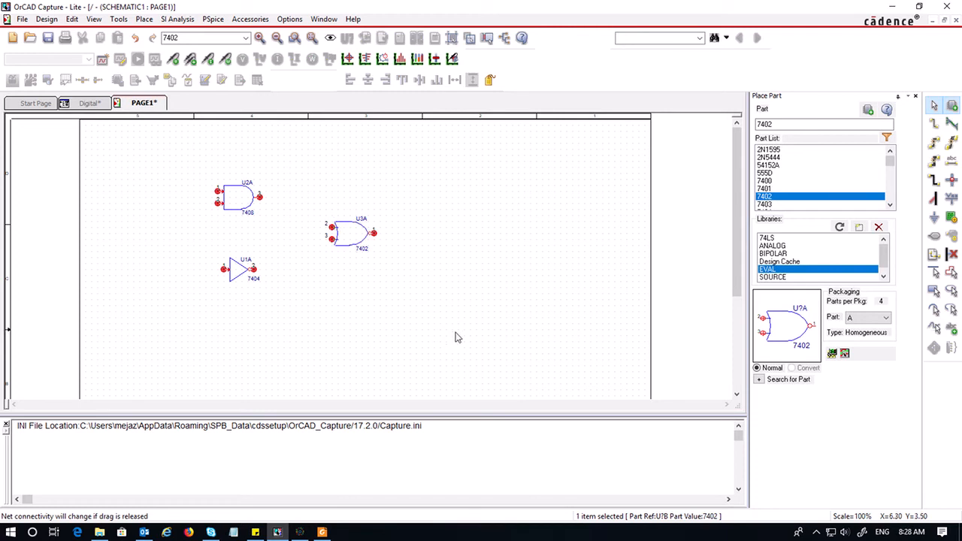
Find the 7486 in the part list, checking the tutorial's gate symbol figure, and place the XOR gate right of the NOR gate
scroll(846, 185, down, 2)
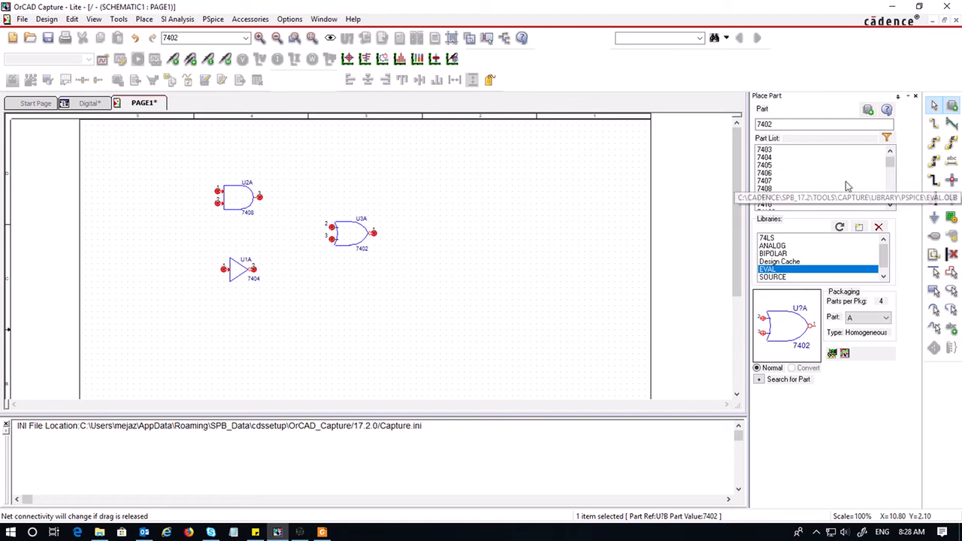
scroll(765, 203, down, 3)
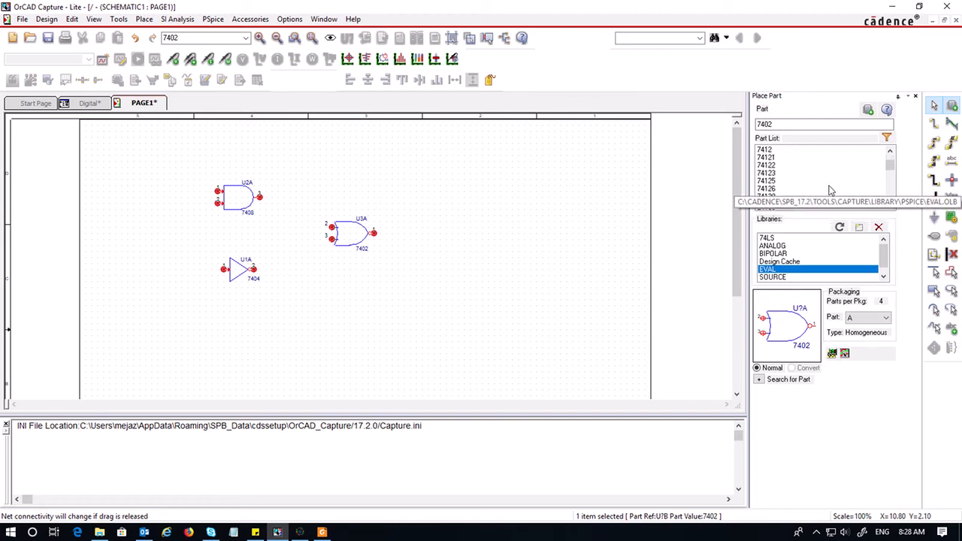
scroll(803, 186, down, 3)
scroll(803, 186, down, 5)
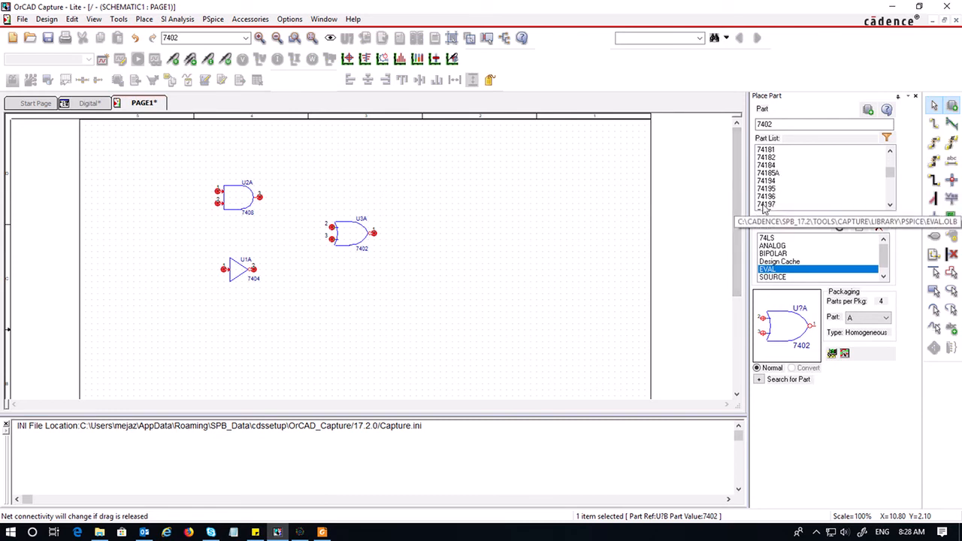
scroll(821, 204, down, 3)
scroll(821, 204, down, 6)
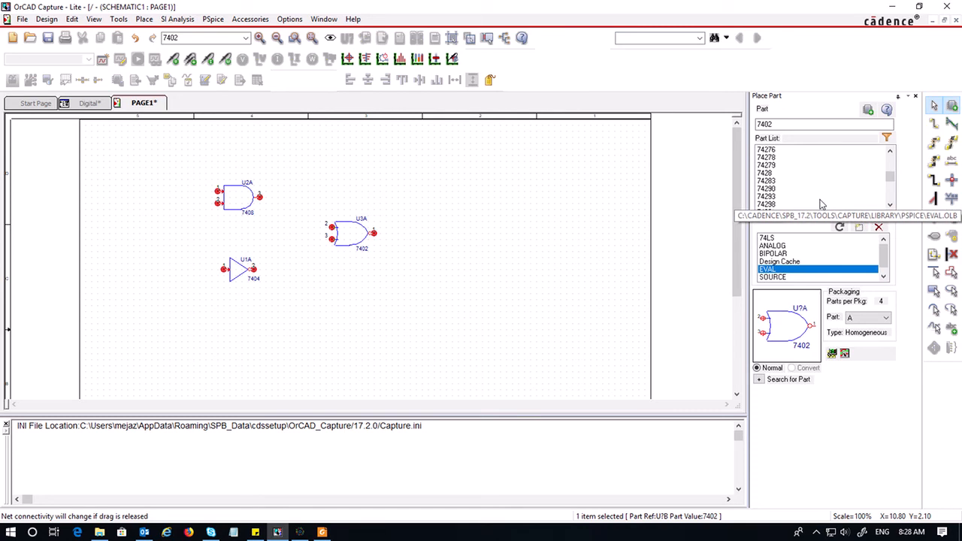
scroll(821, 203, down, 6)
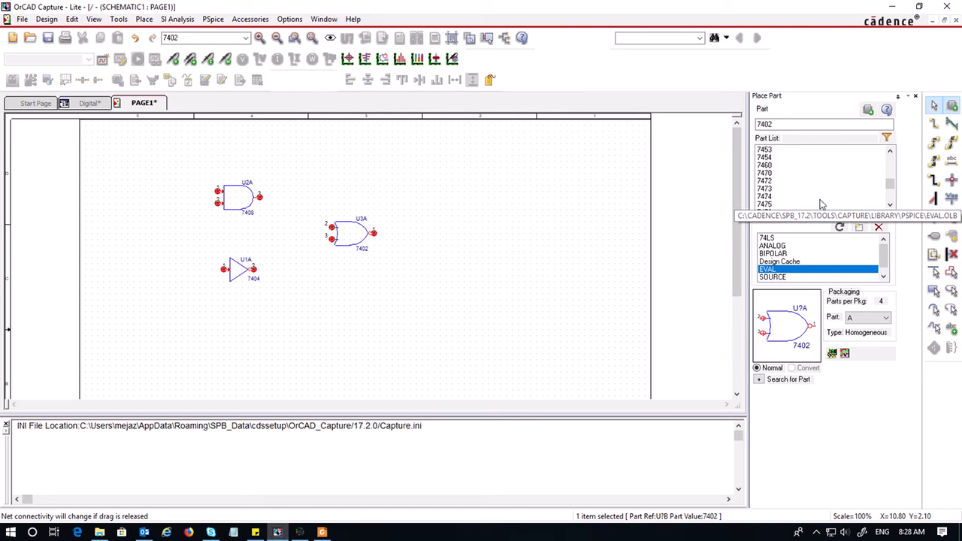
click(322, 532)
scroll(490, 357, up, 10)
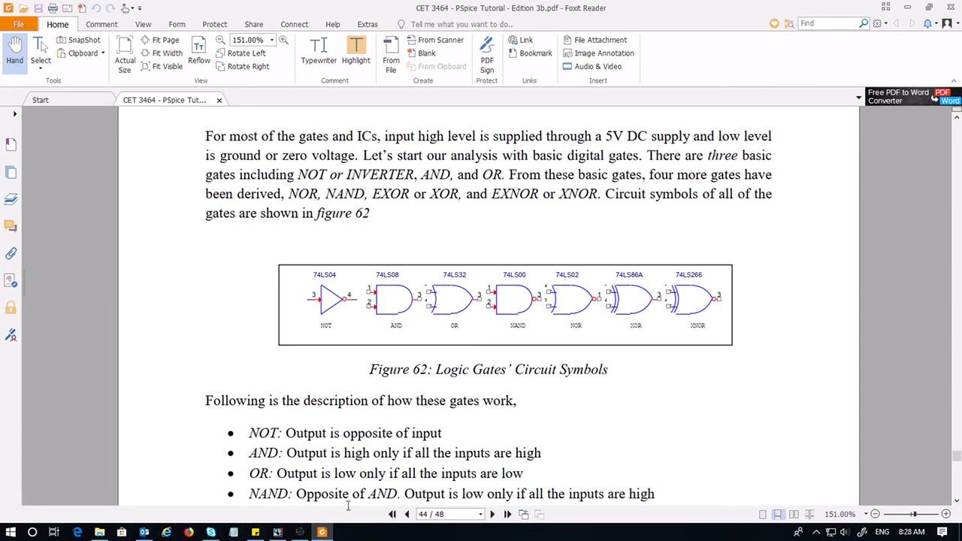
click(277, 532)
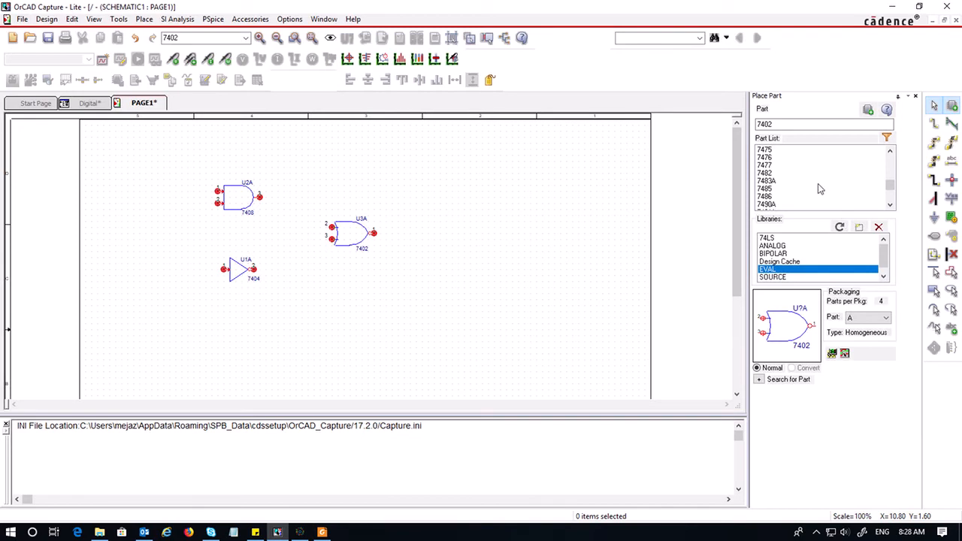
click(798, 196)
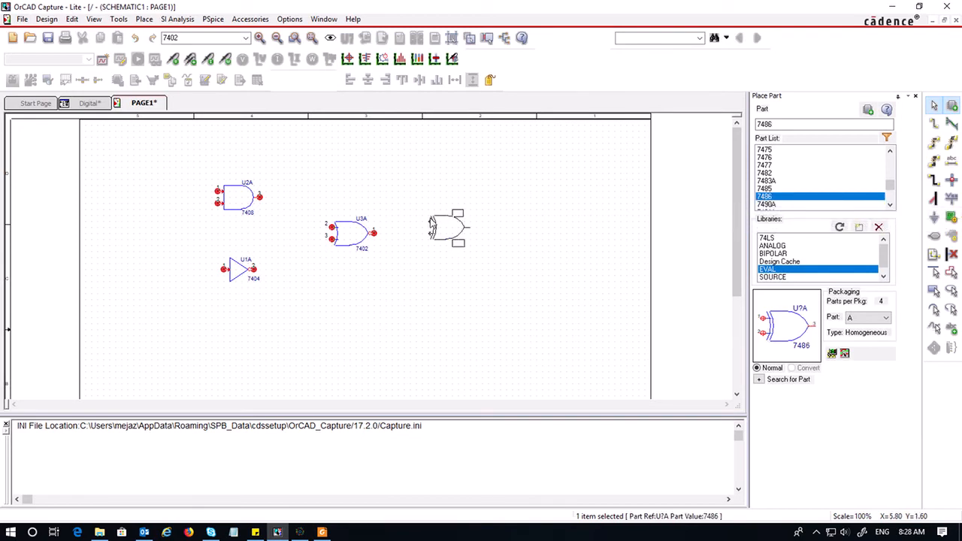
click(437, 214)
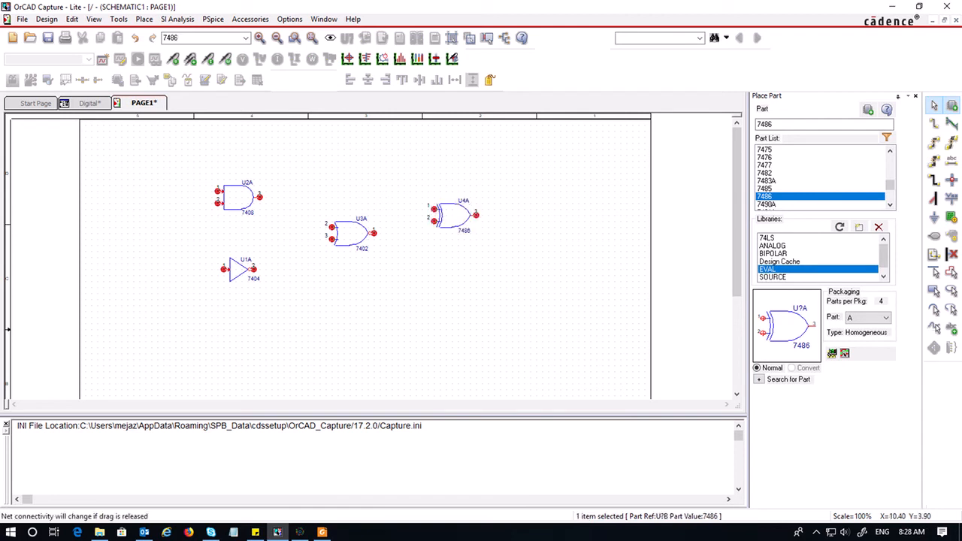
Wire the NOR gate's output to the XOR gate's lower input
click(935, 124)
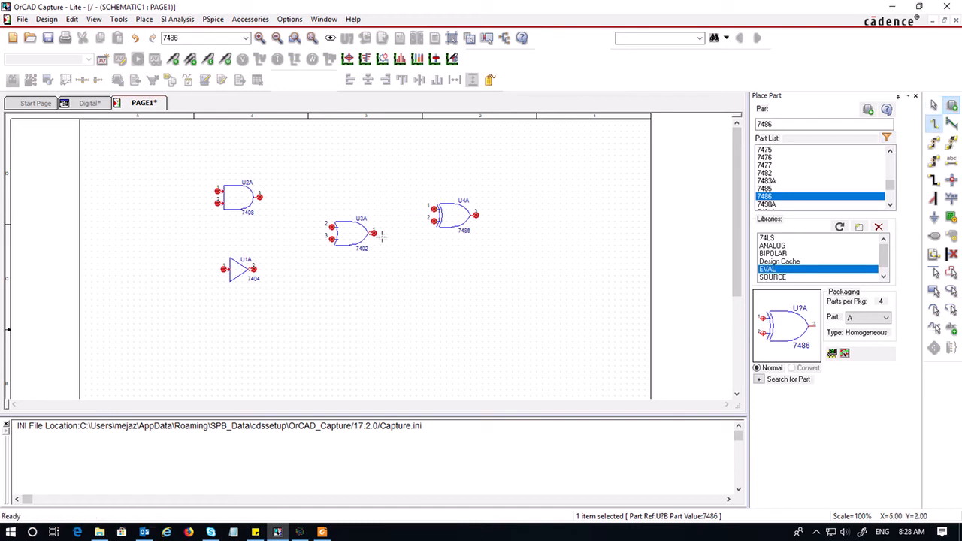
click(375, 233)
click(429, 220)
click(434, 222)
Wire the AND gate's output to the XOR gate's upper input
click(260, 197)
click(399, 196)
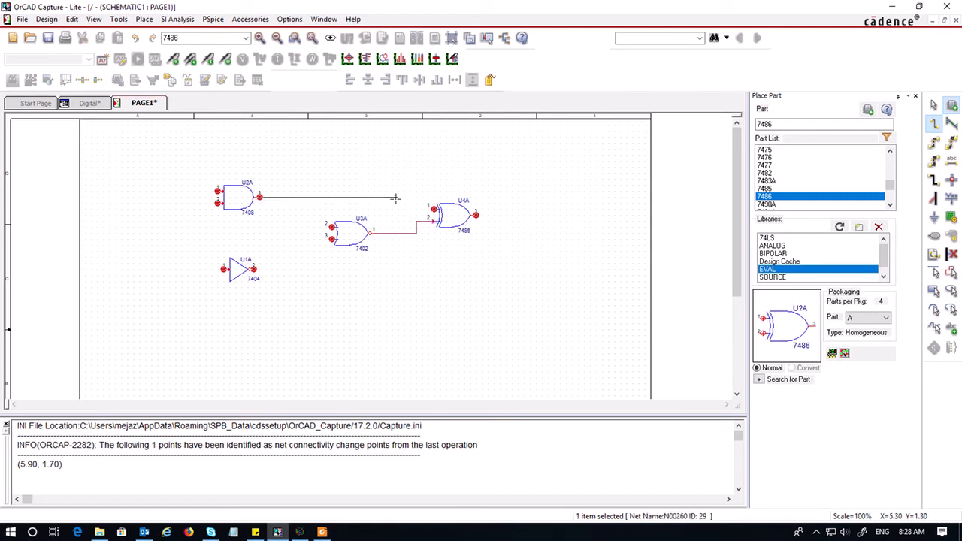
click(434, 209)
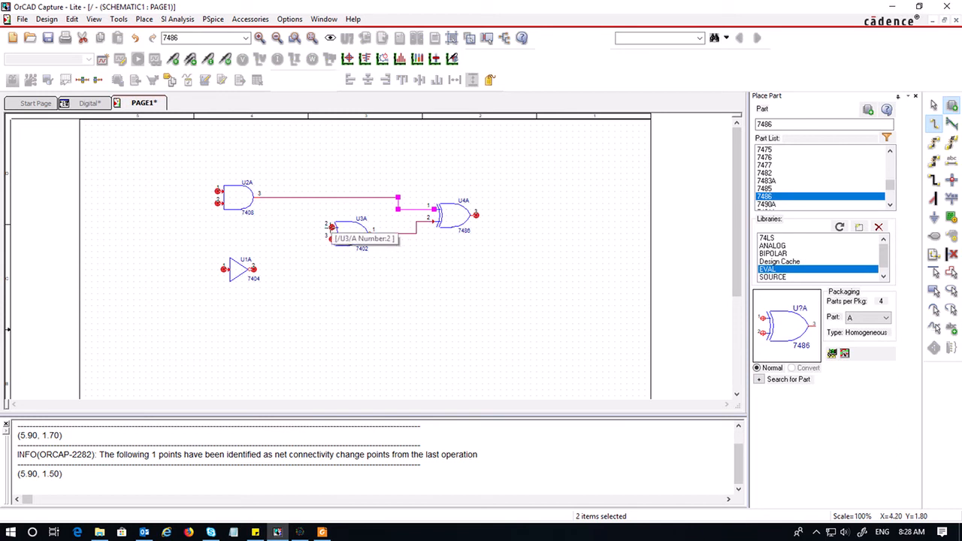
Wire the inverter's output to the NOR gate's lower input
click(332, 239)
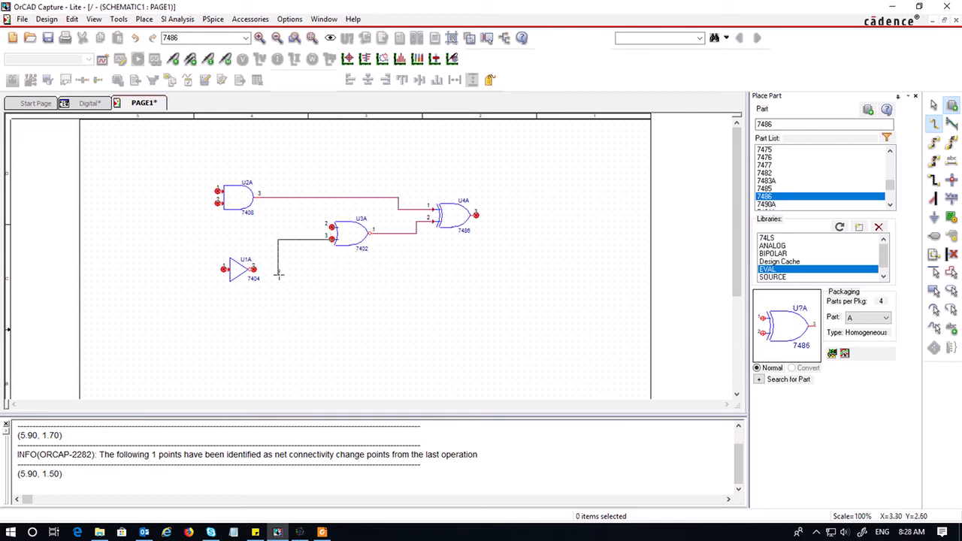
click(278, 268)
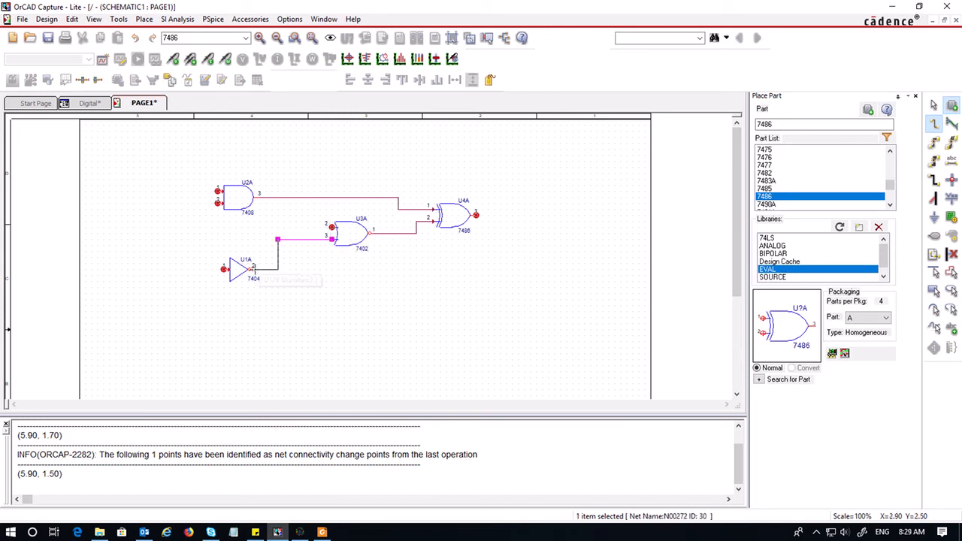
click(253, 269)
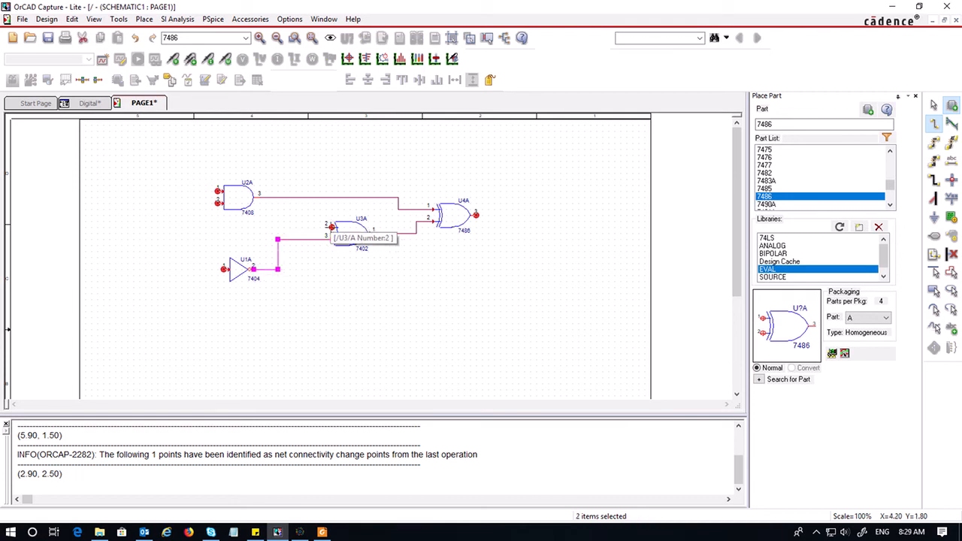
Draw an input wire extending left from the NOR gate's upper input and end the wire
click(332, 227)
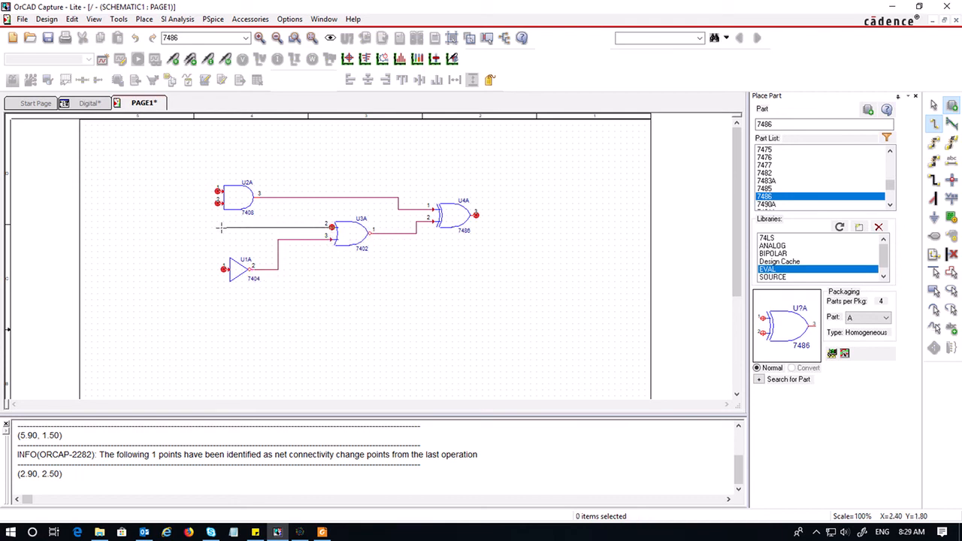
double_click(186, 226)
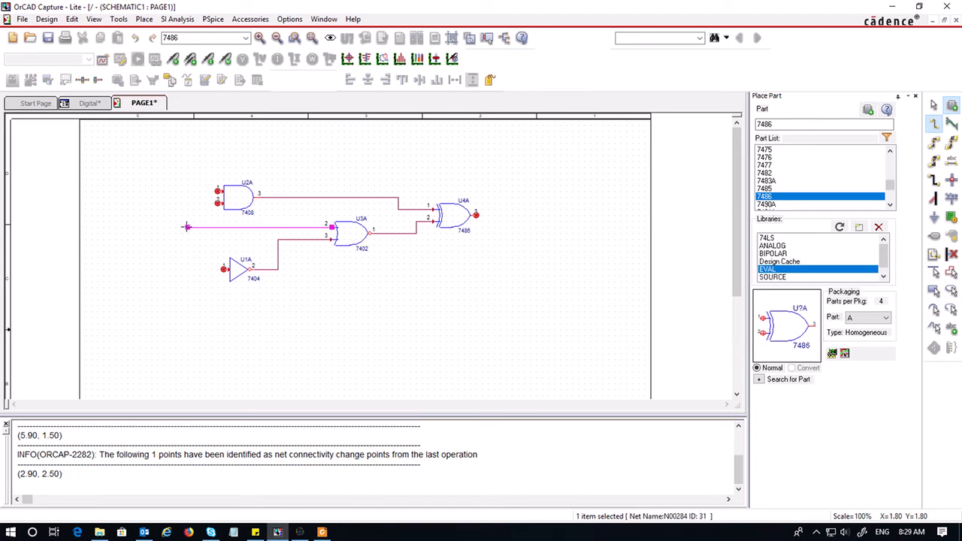
key(Escape)
click(410, 376)
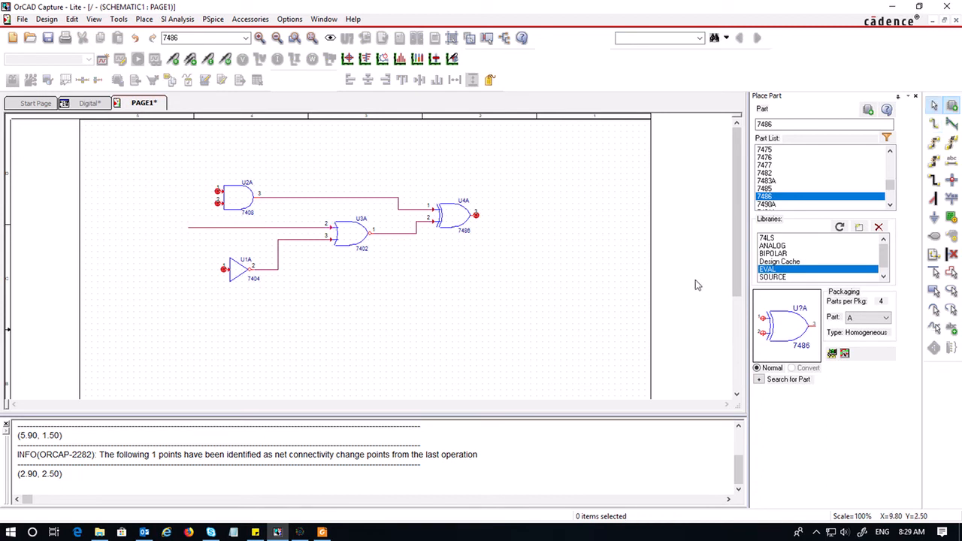
Draw a short output wire extending right from the XOR gate's output and end the wire
click(936, 125)
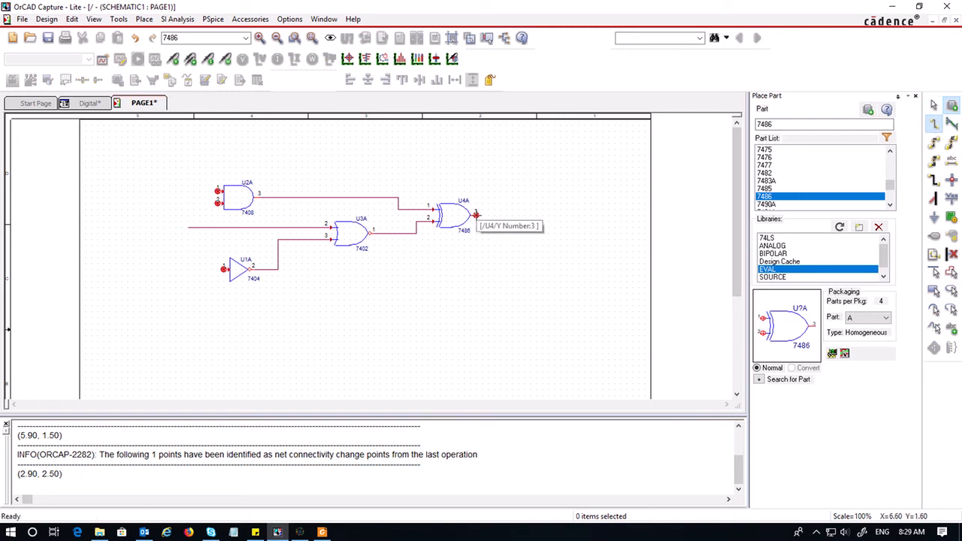
double_click(500, 216)
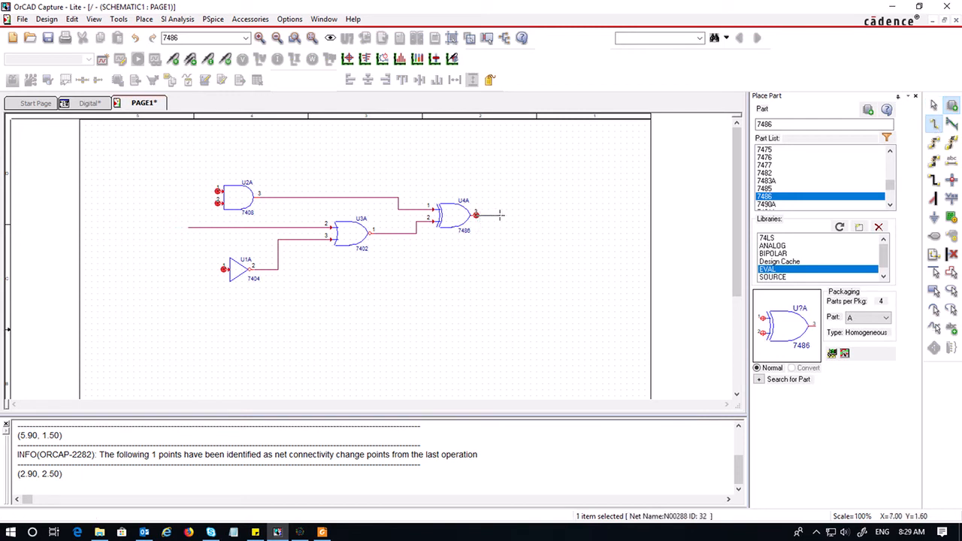
key(Escape)
click(524, 316)
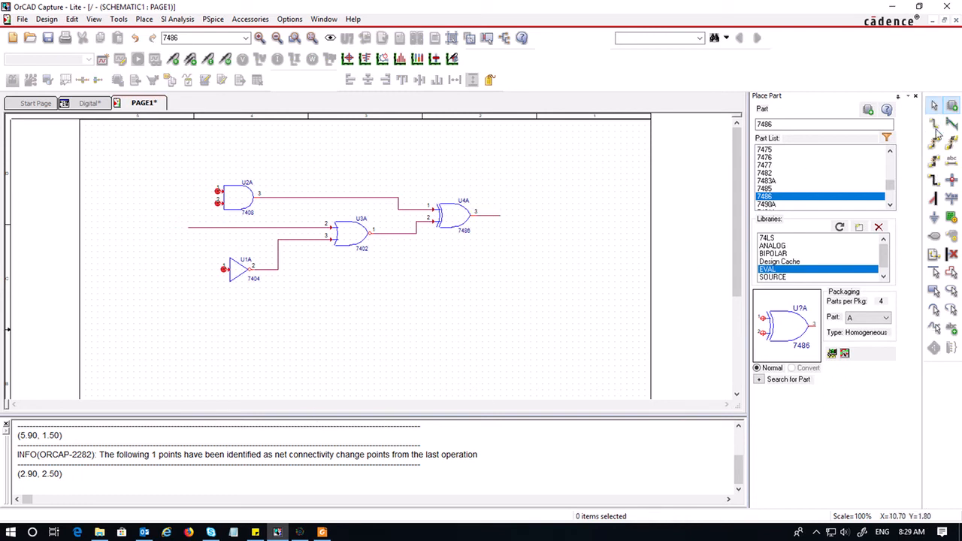
Draw an input wire extending left from the AND gate's upper input
click(934, 124)
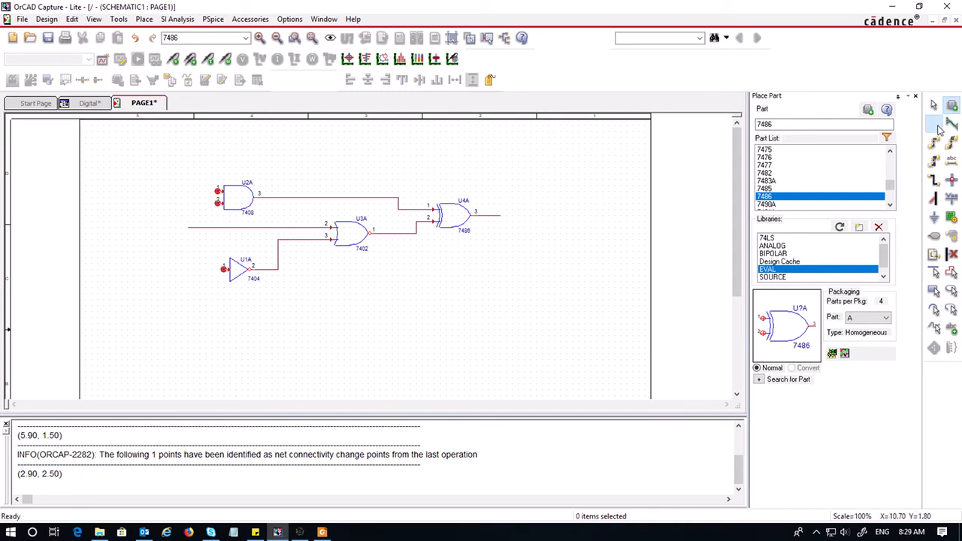
click(217, 191)
click(188, 192)
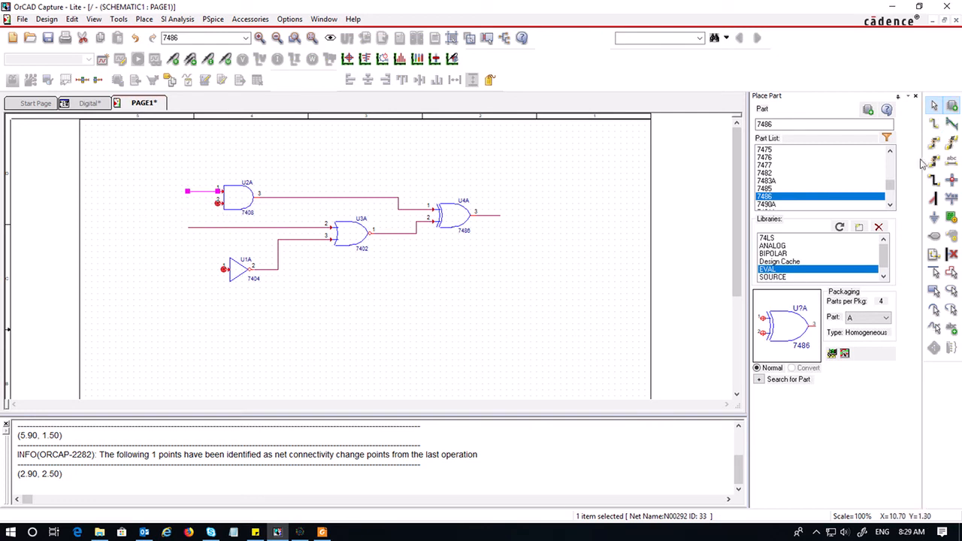
Connect the AND gate's lower input down to the NOR gate's upper input wire
click(935, 123)
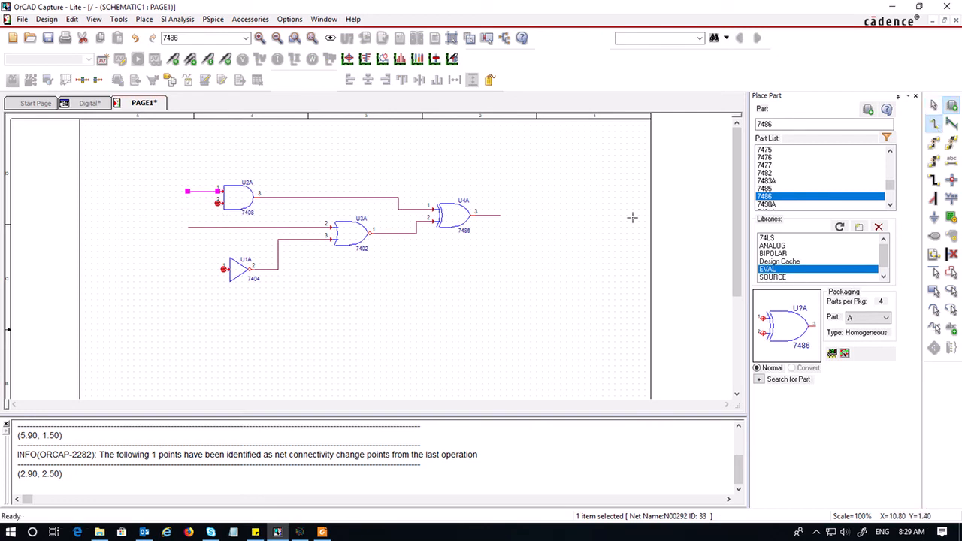
click(217, 203)
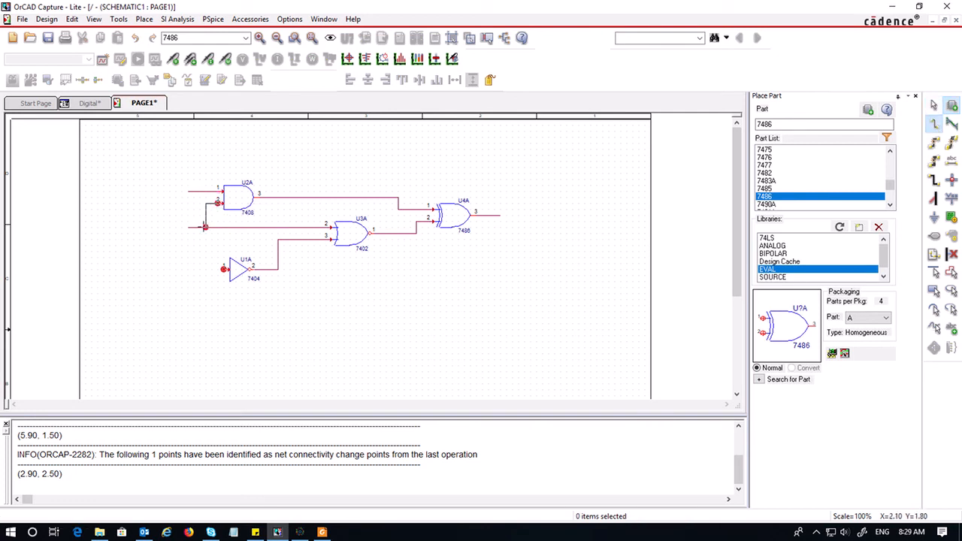
click(205, 227)
key(Escape)
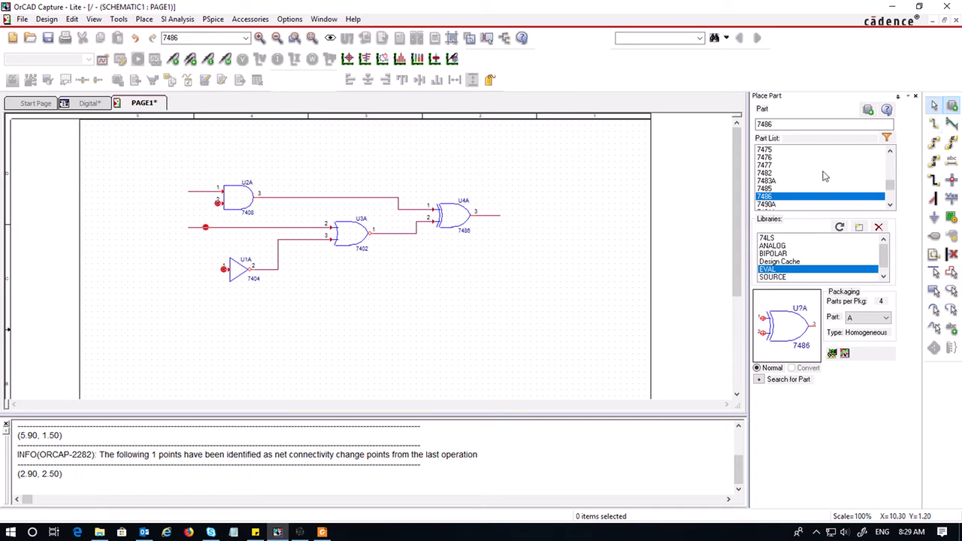
click(936, 125)
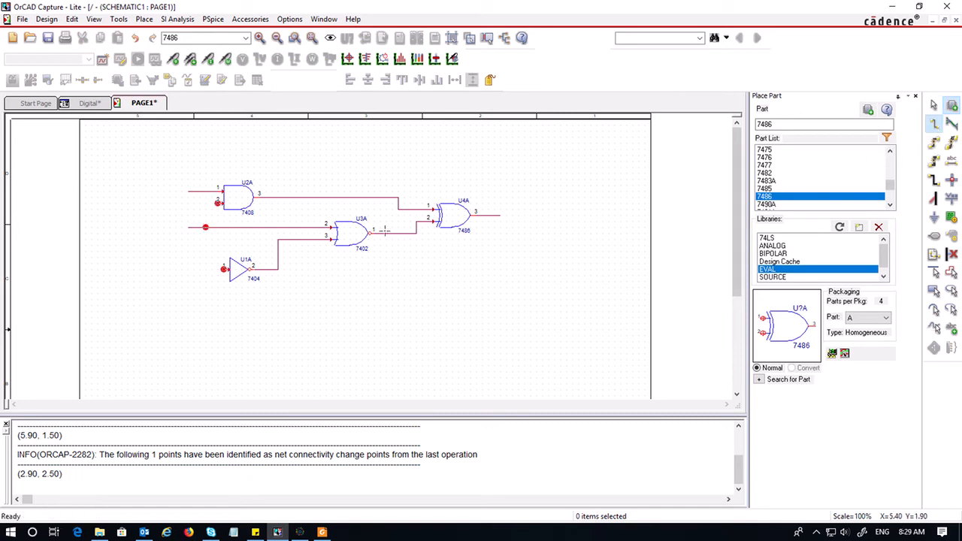
click(218, 202)
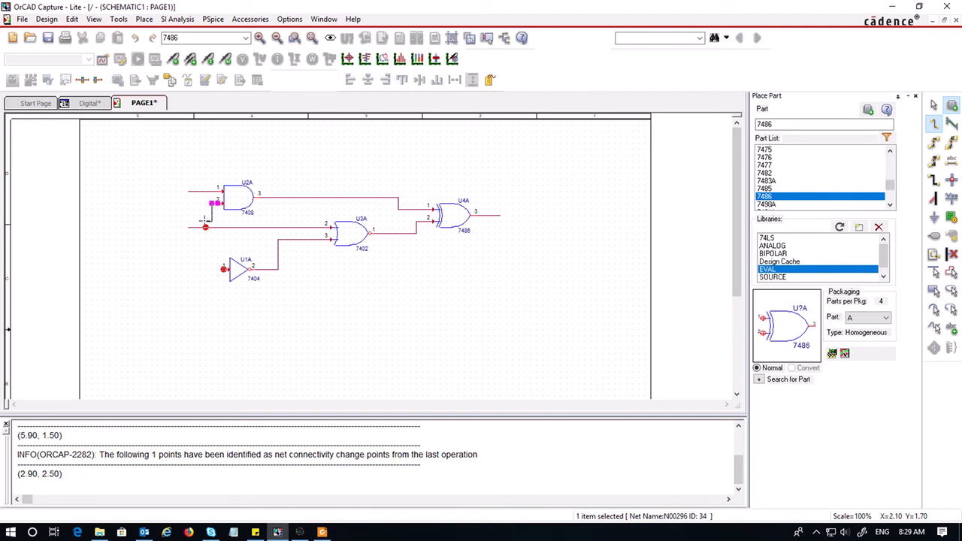
click(207, 228)
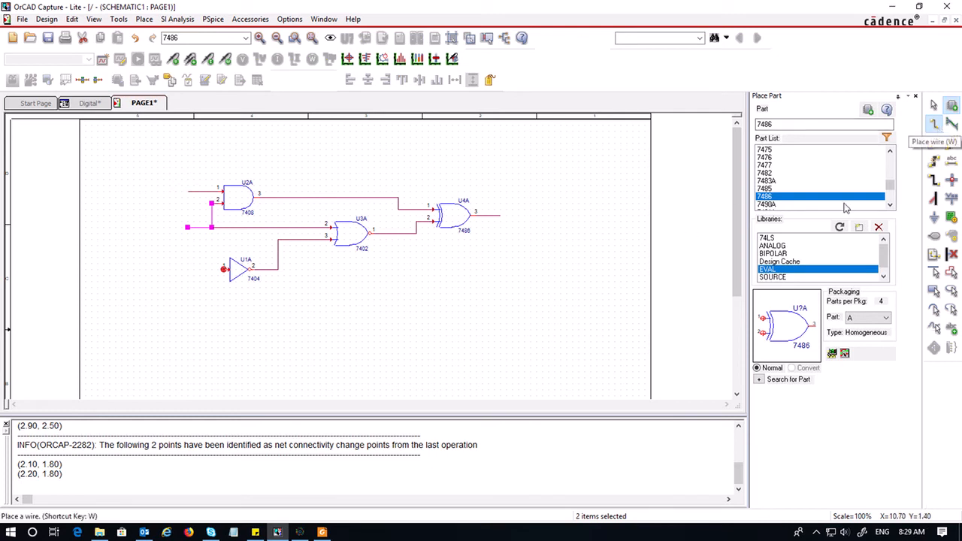
Draw an input wire extending left from the inverter's input and end the wire
click(224, 269)
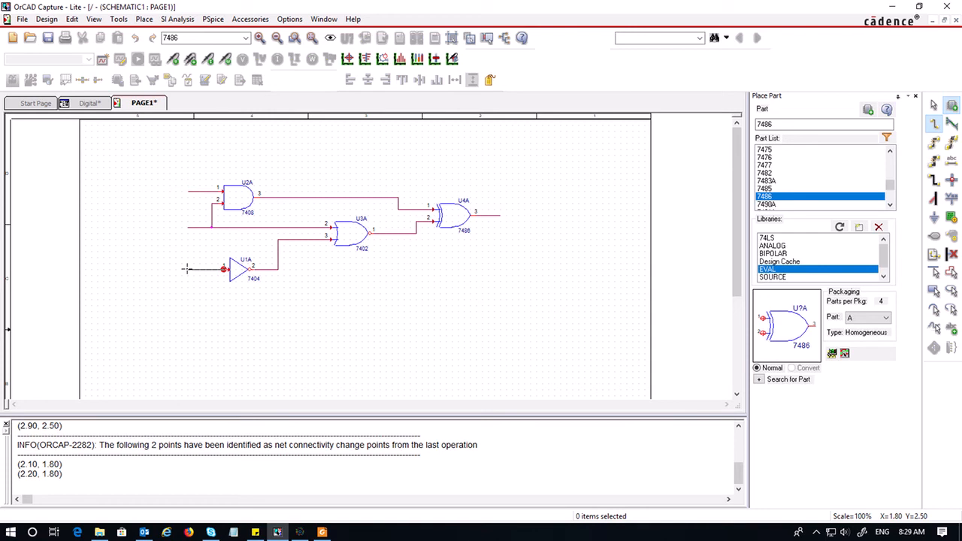
double_click(187, 269)
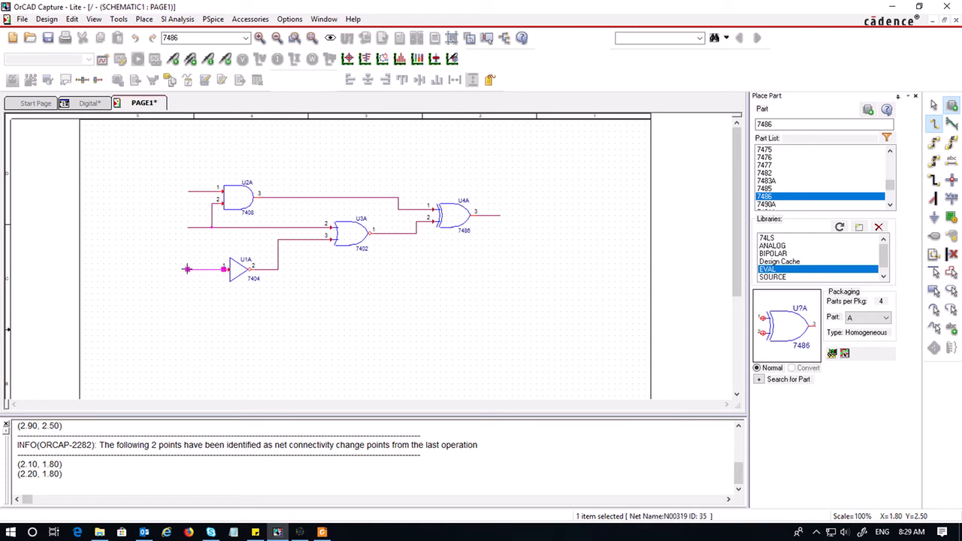
key(Escape)
click(188, 276)
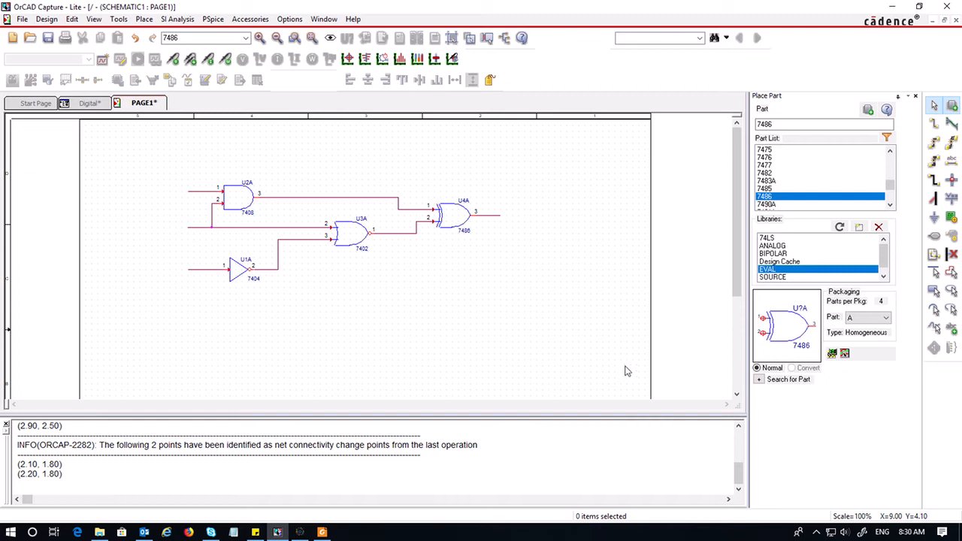
Add the sourcstm library from the pspice library folder to the part libraries
scroll(856, 261, down, 1)
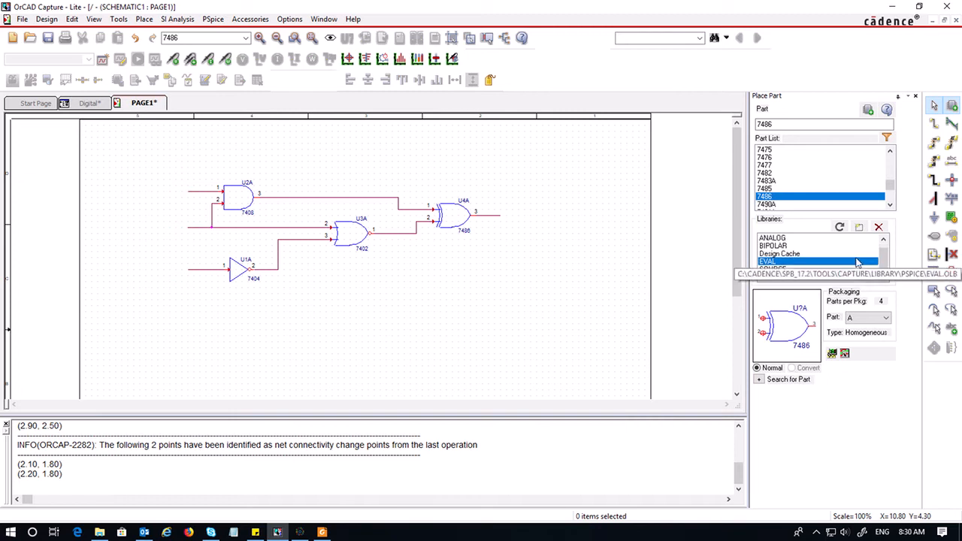
click(860, 228)
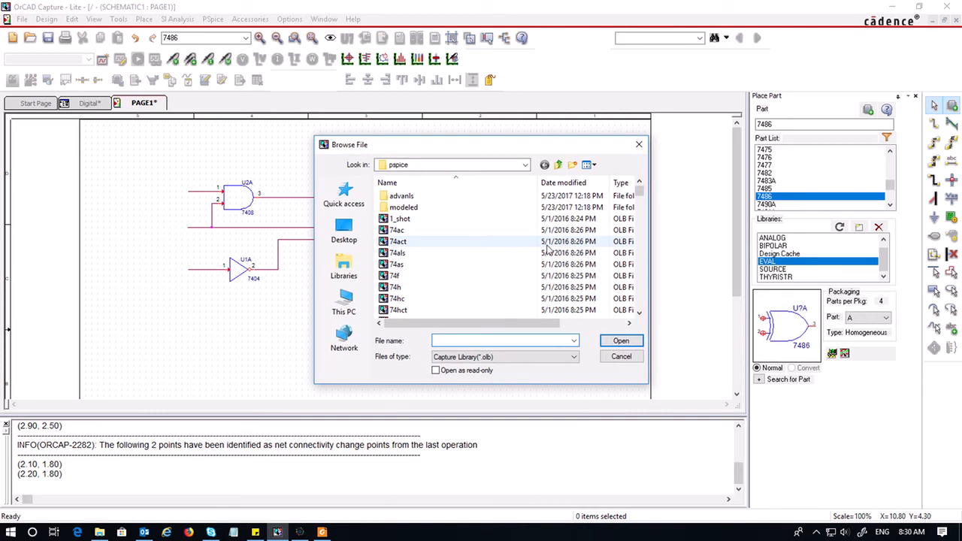
scroll(528, 239, down, 2)
scroll(526, 238, down, 10)
scroll(527, 237, down, 15)
scroll(526, 261, down, 4)
scroll(520, 260, down, 3)
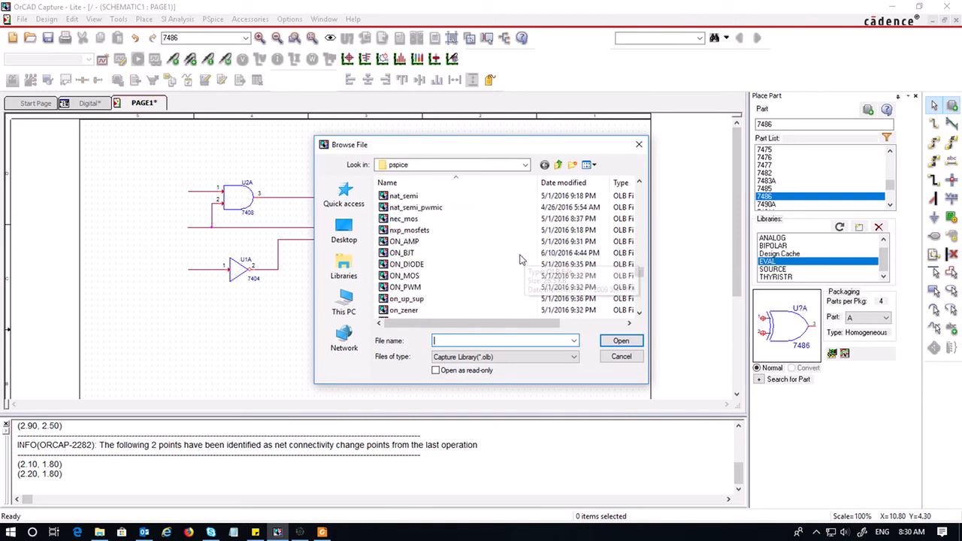
scroll(520, 261, down, 12)
scroll(520, 260, up, 3)
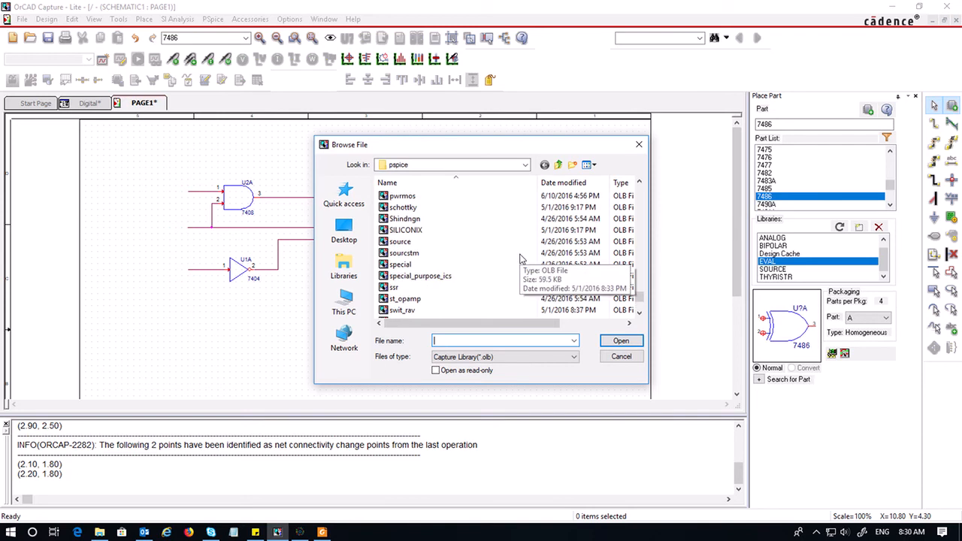
double_click(404, 253)
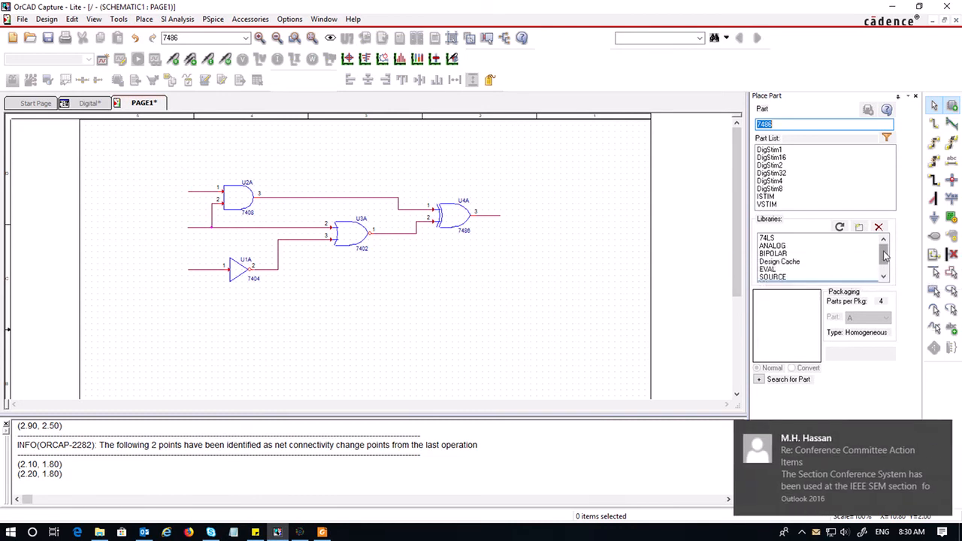
Place three DigStim1 stimulus parts to the left of the AND, NOR and inverter input wires
drag(885, 257, 887, 270)
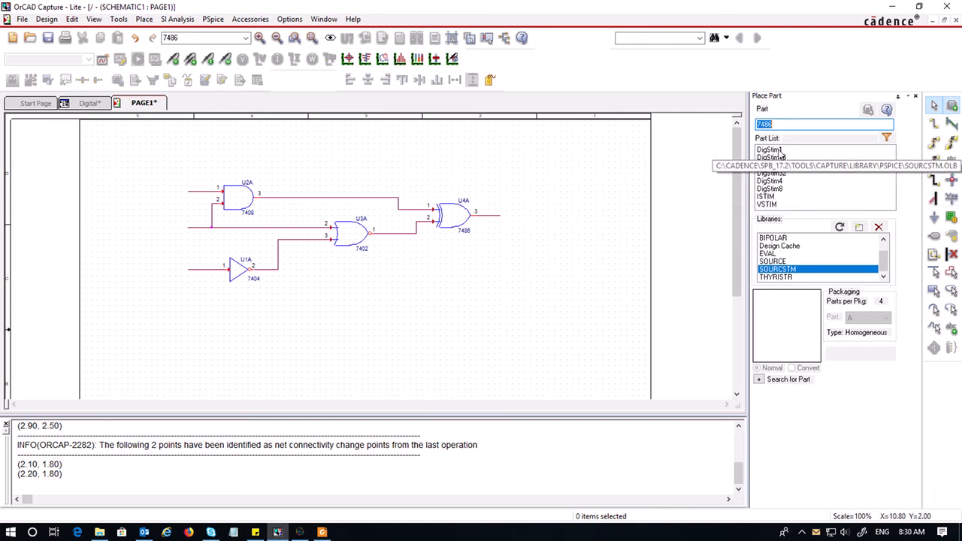
double_click(774, 151)
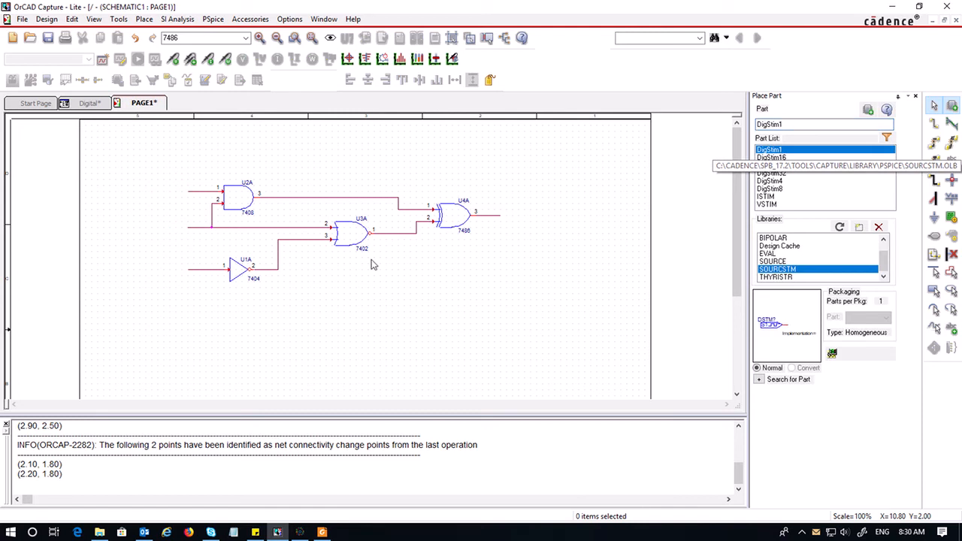
click(118, 189)
click(117, 227)
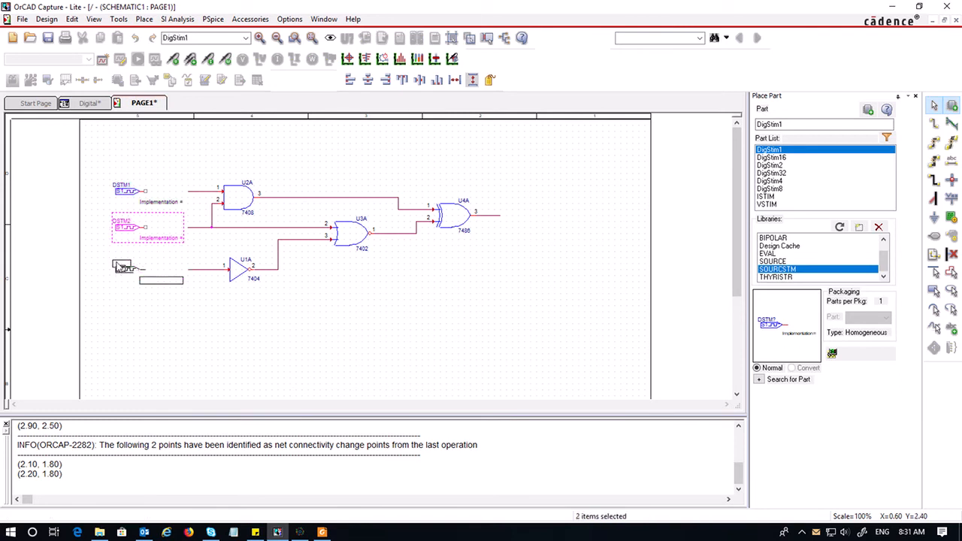
click(118, 270)
key(Escape)
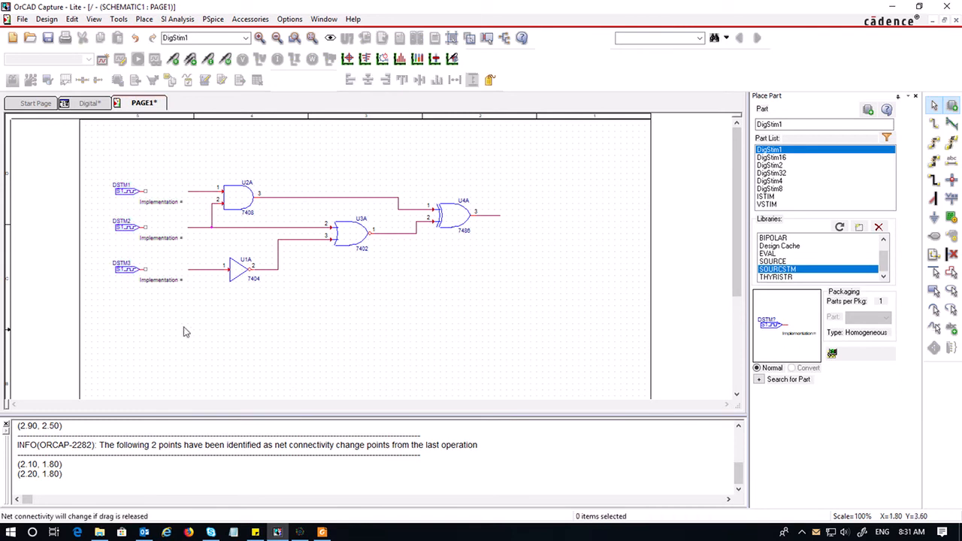
Move the three stimuli's Implementation labels left beneath their symbols
click(160, 204)
drag(161, 209, 128, 204)
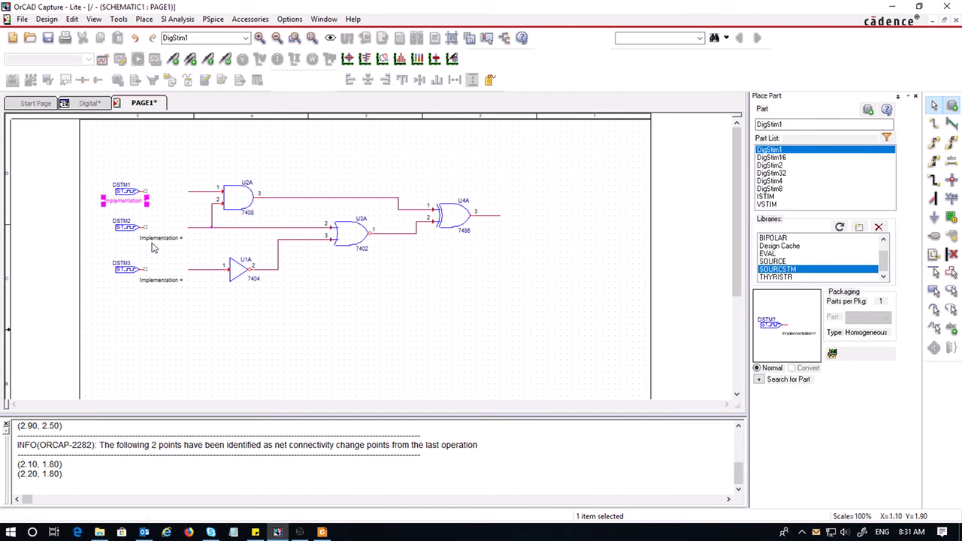
drag(160, 239, 118, 238)
drag(153, 284, 111, 282)
click(191, 342)
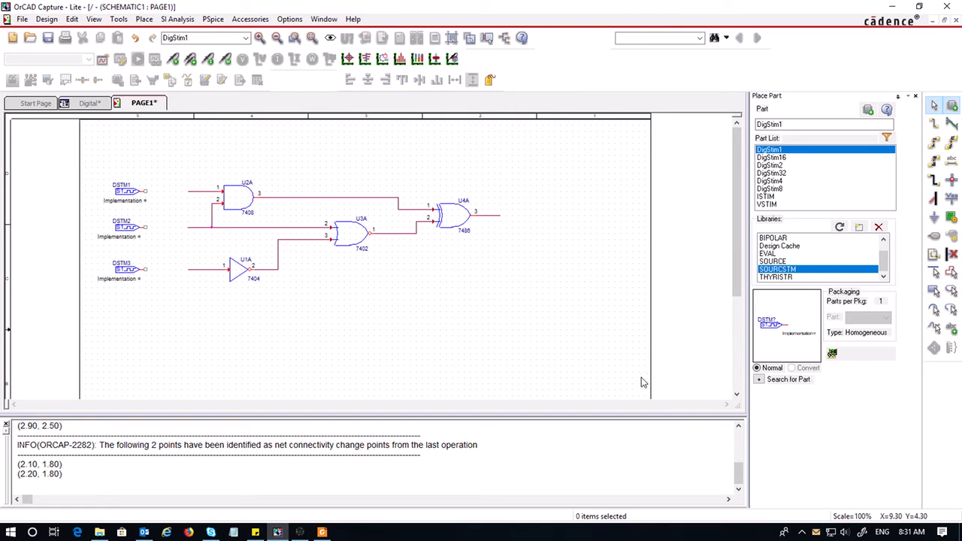
Wire each stimulus output to its adjacent gate input wire and save the schematic
click(933, 125)
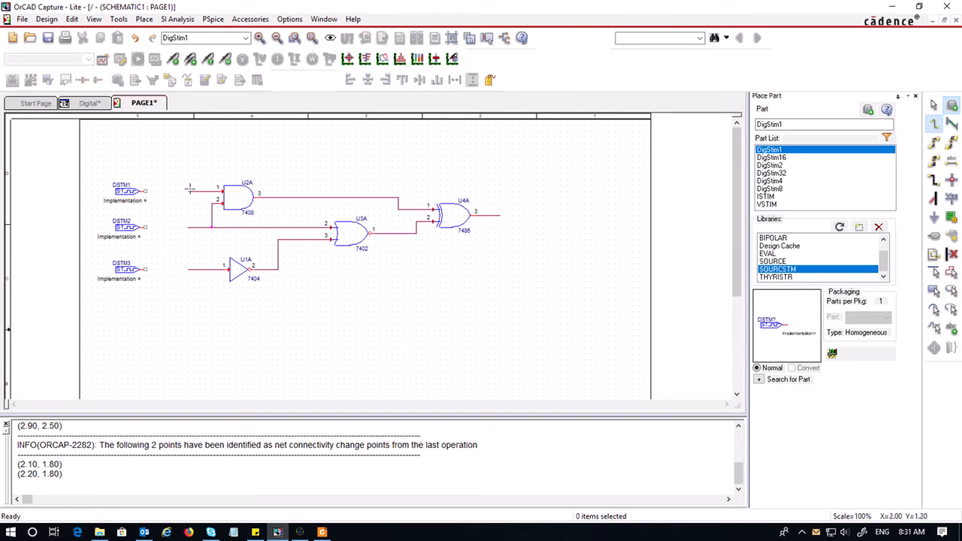
click(147, 191)
click(188, 191)
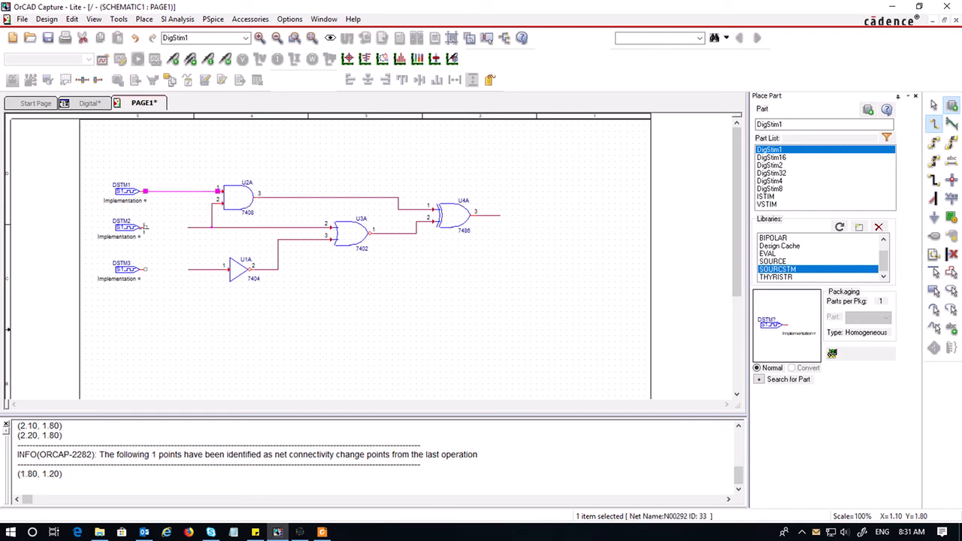
click(147, 228)
click(212, 227)
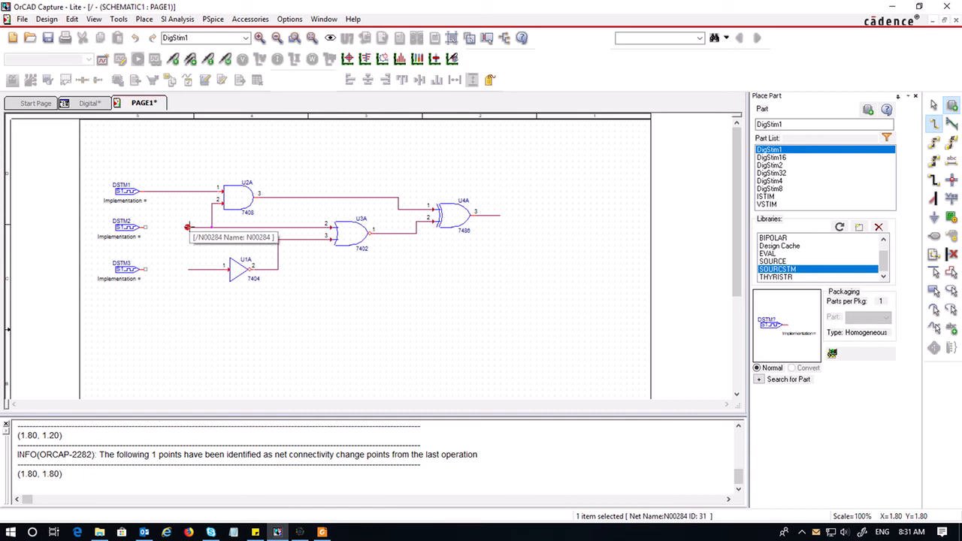
click(146, 269)
click(189, 269)
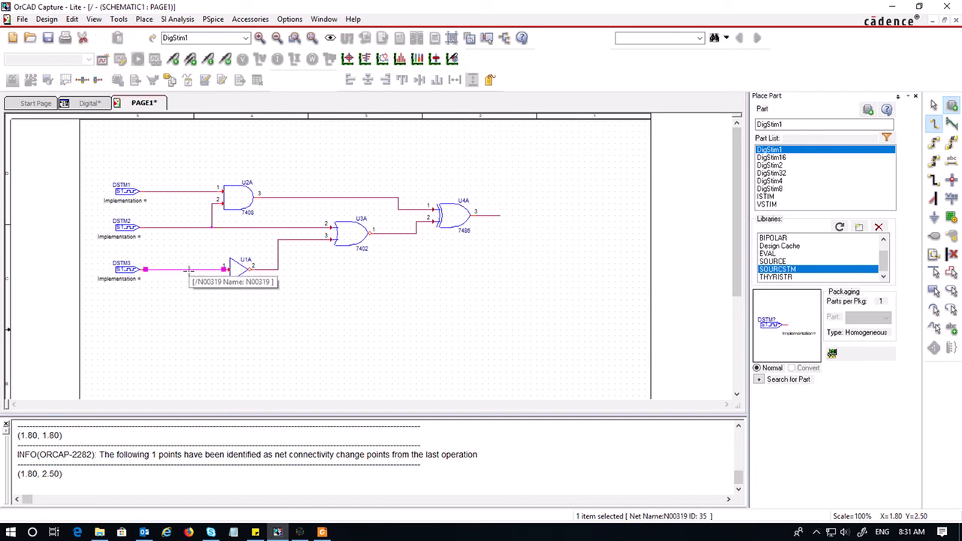
key(Escape)
click(292, 363)
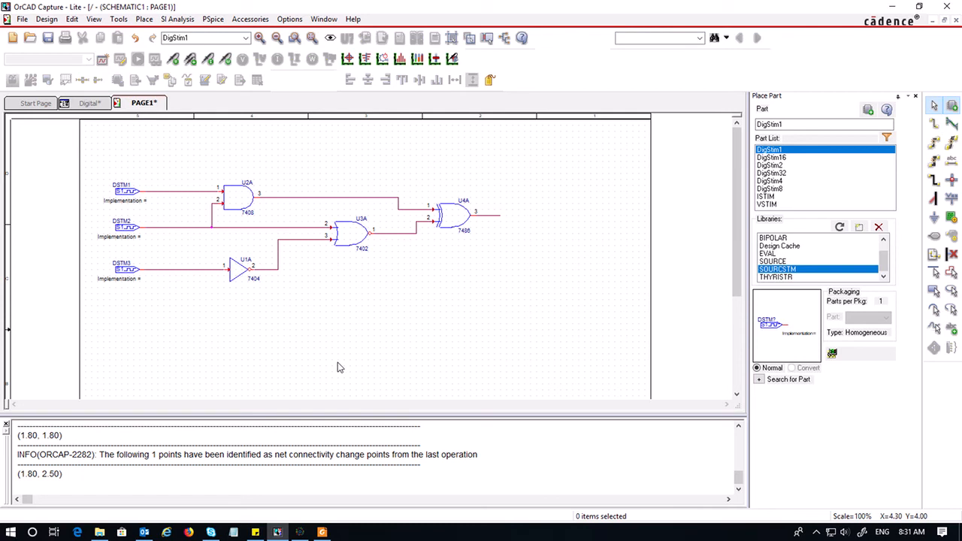
key(ctrl+s)
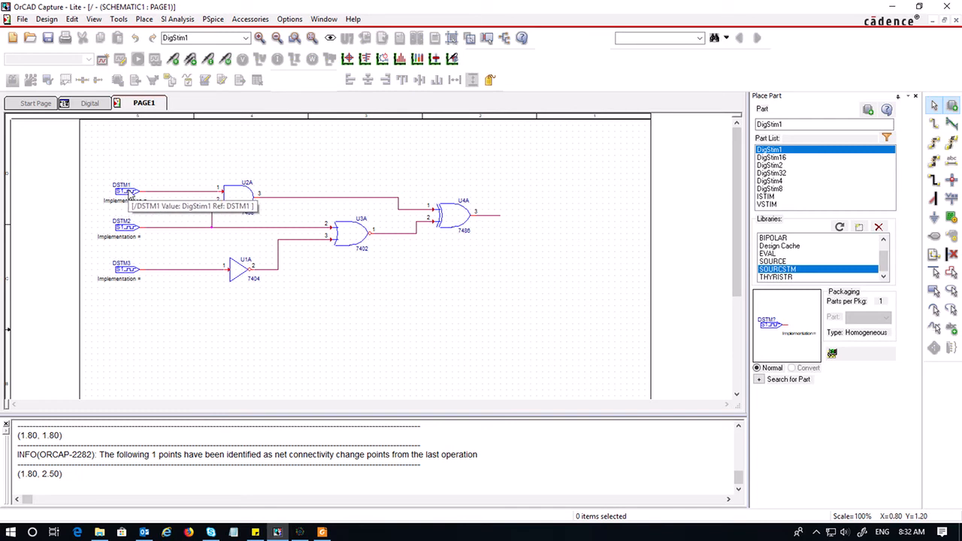
Open the PSpice stimulus editor for the DSTM1 stimulus part
right_click(128, 191)
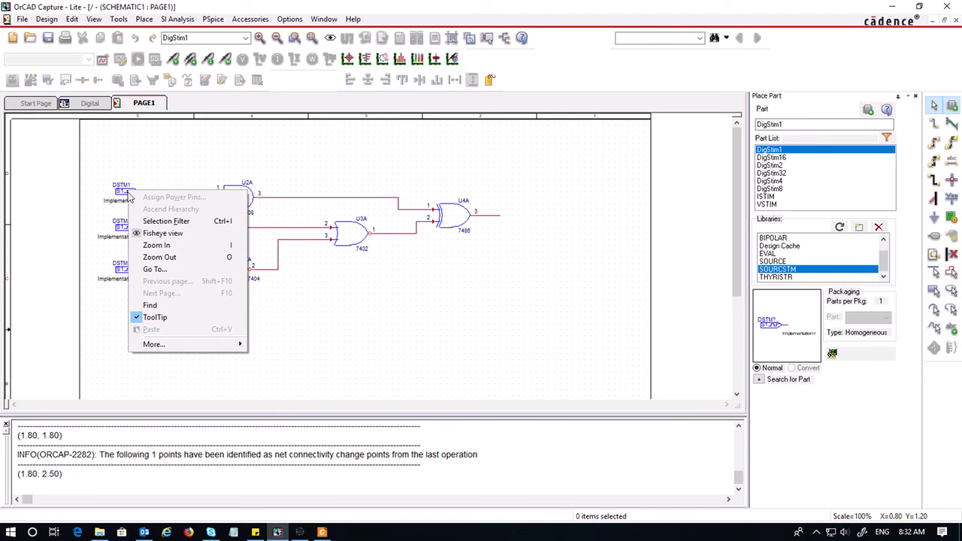
click(122, 194)
right_click(122, 194)
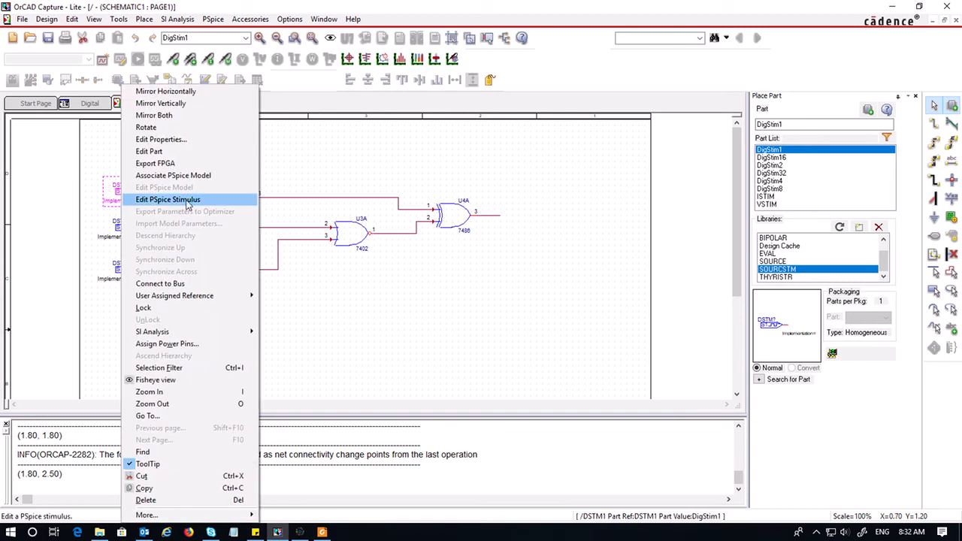
click(190, 201)
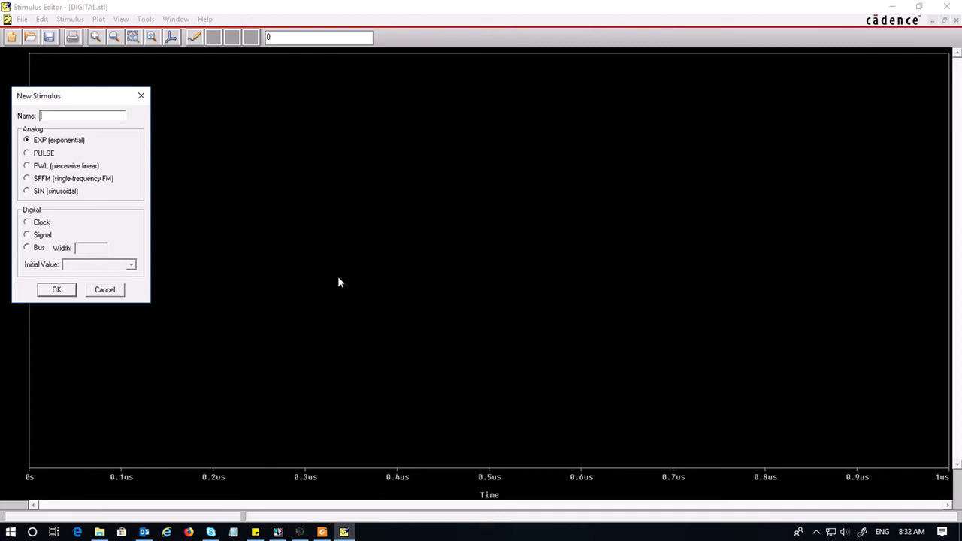
drag(61, 98, 170, 103)
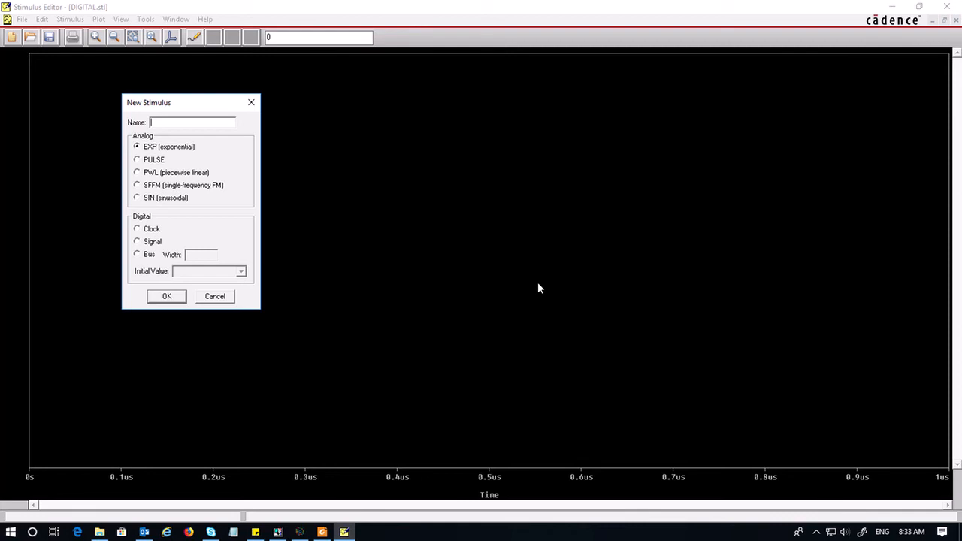
Create a new digital clock stimulus named A
text(A)
click(137, 229)
click(167, 298)
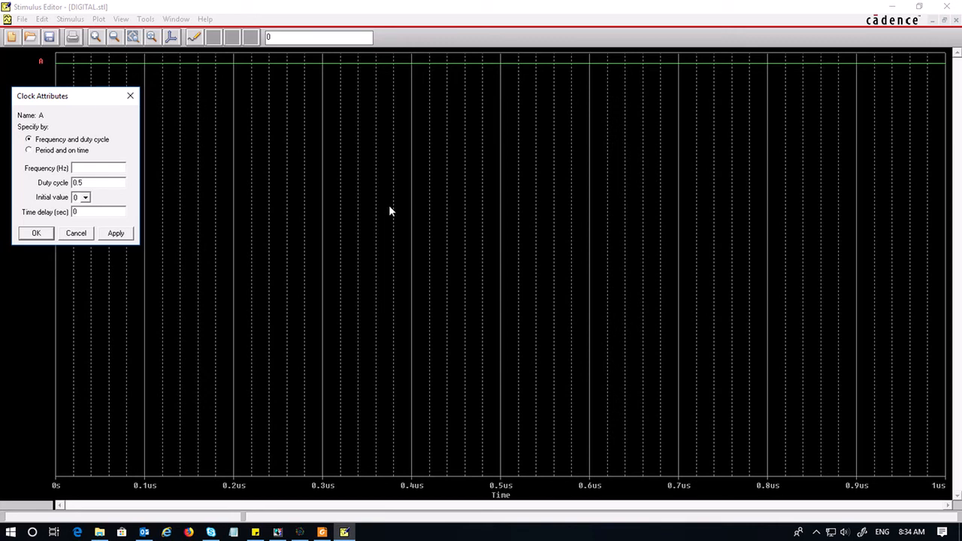
Set clock A's frequency to 1k Hz and apply the attributes
drag(66, 100, 270, 172)
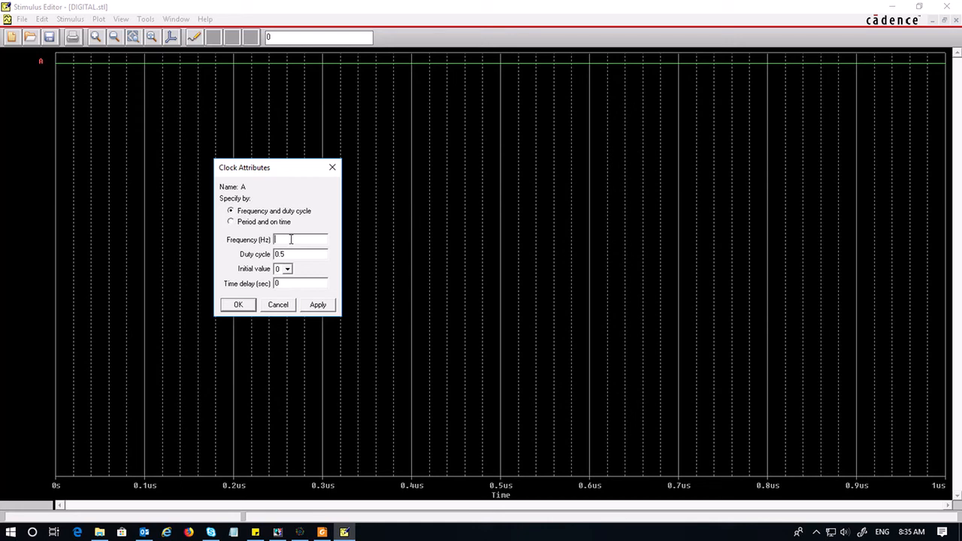
text(1k)
click(287, 270)
click(287, 272)
click(318, 305)
click(238, 305)
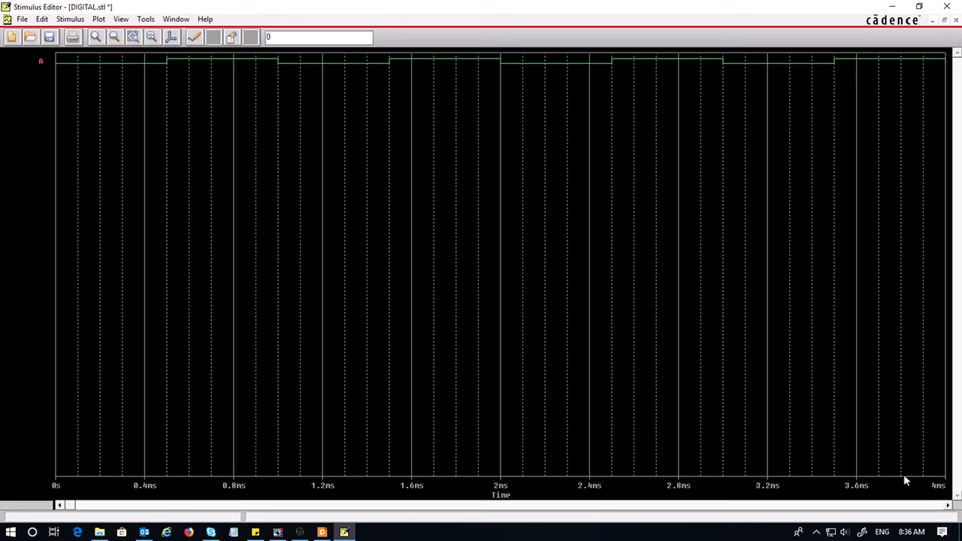
Review the plot axis settings, then save the stimulus library and update the schematic
click(98, 18)
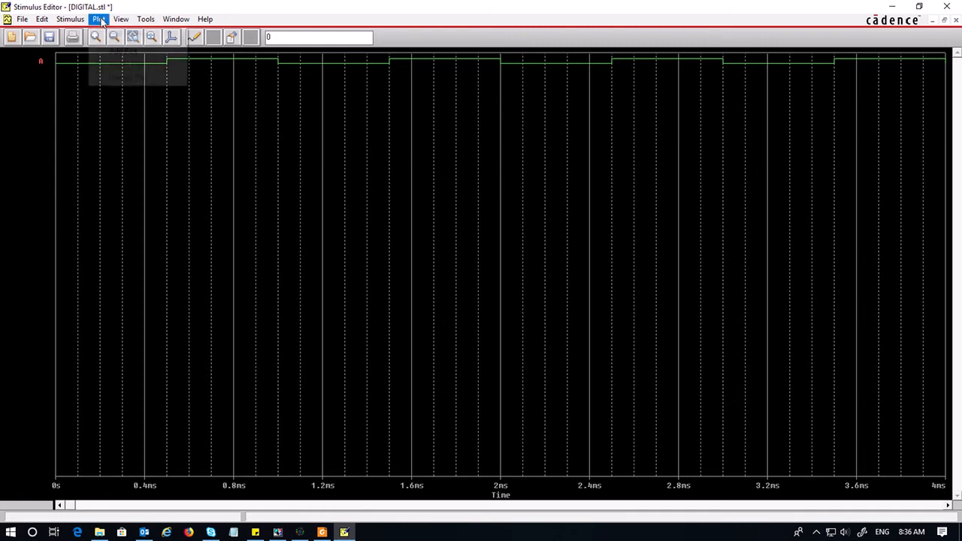
click(126, 34)
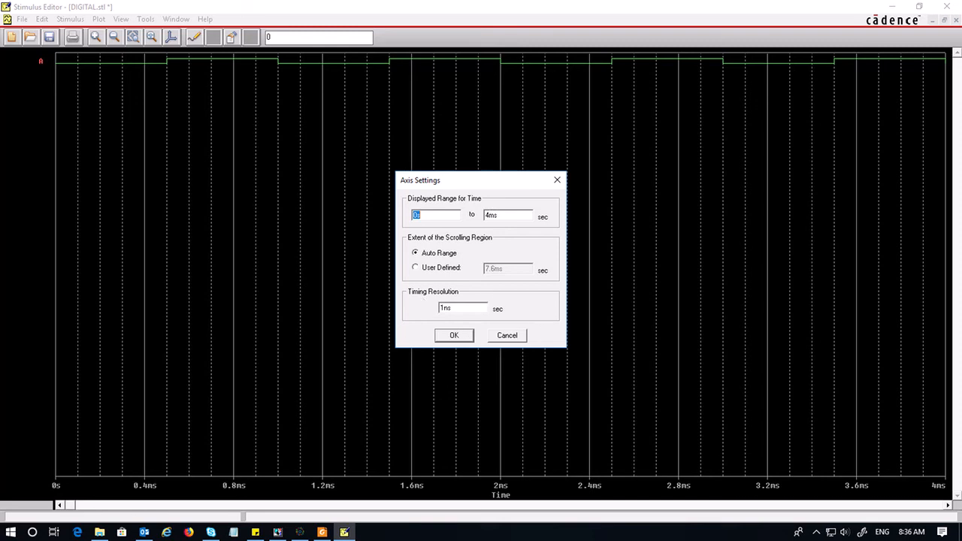
click(456, 336)
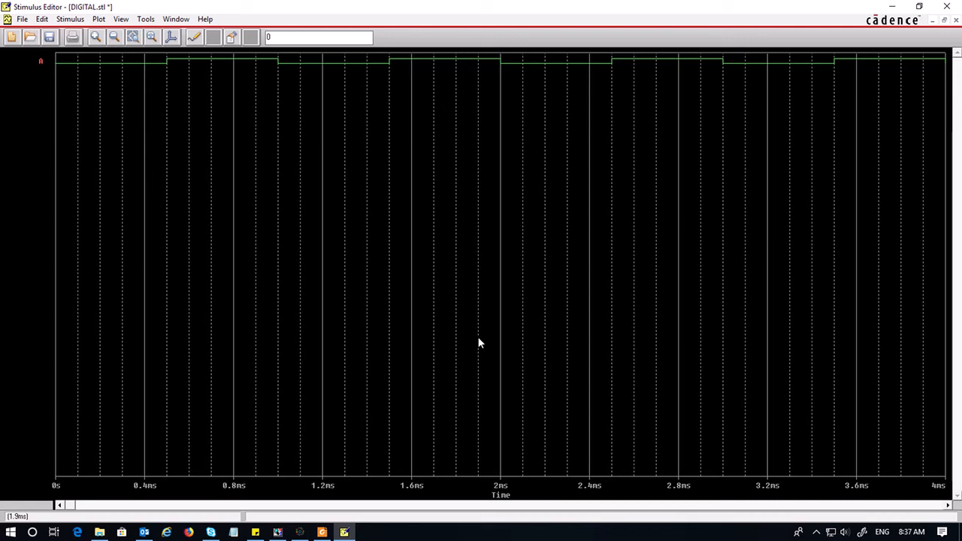
click(49, 37)
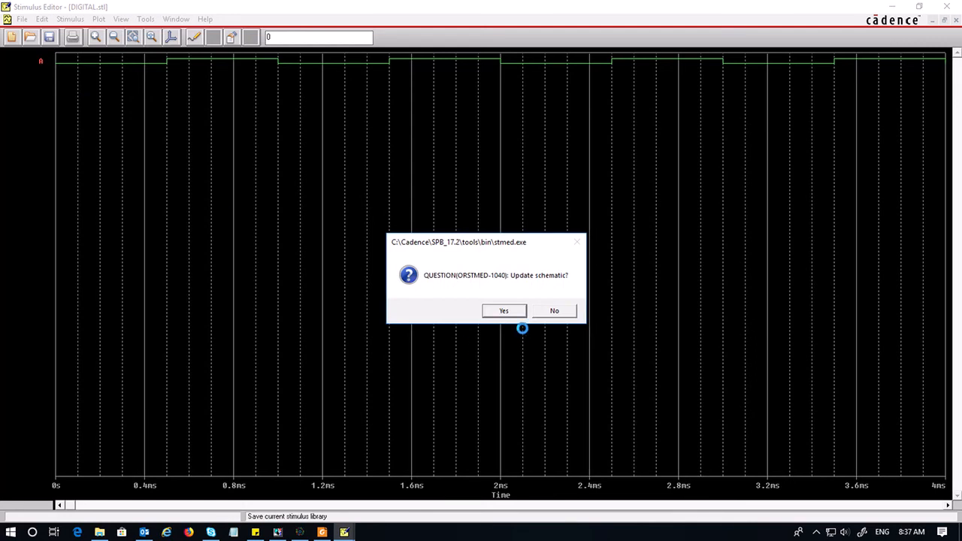
click(504, 311)
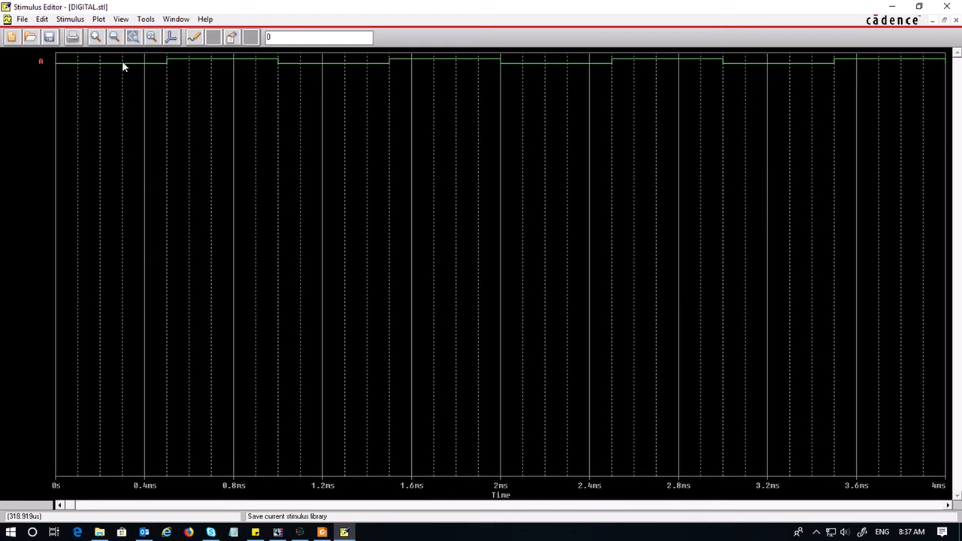
Create a second digital clock stimulus named B
click(75, 21)
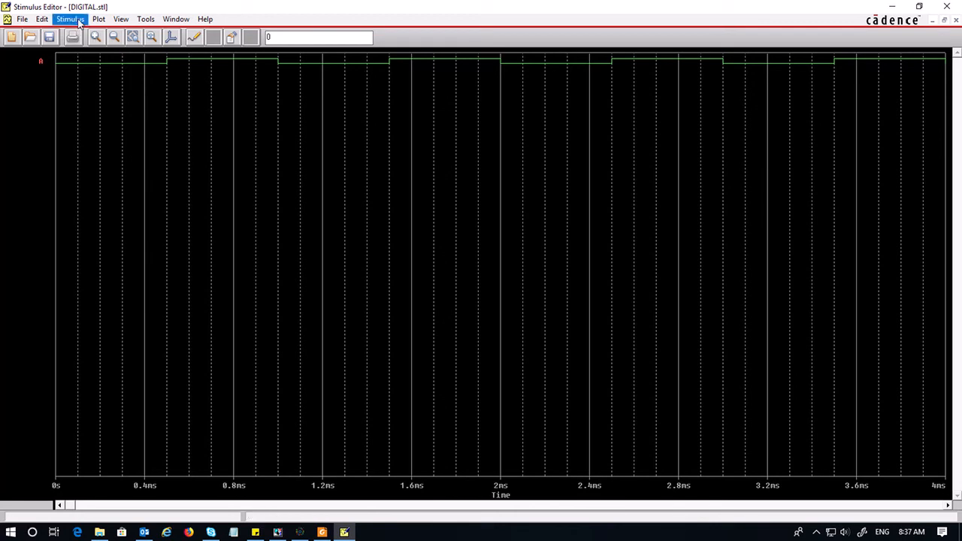
click(84, 35)
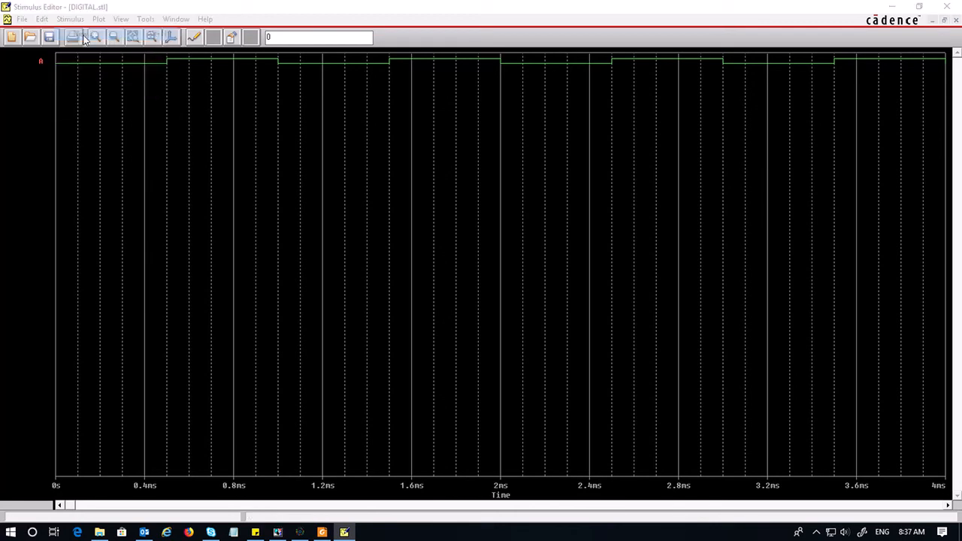
drag(85, 101, 257, 138)
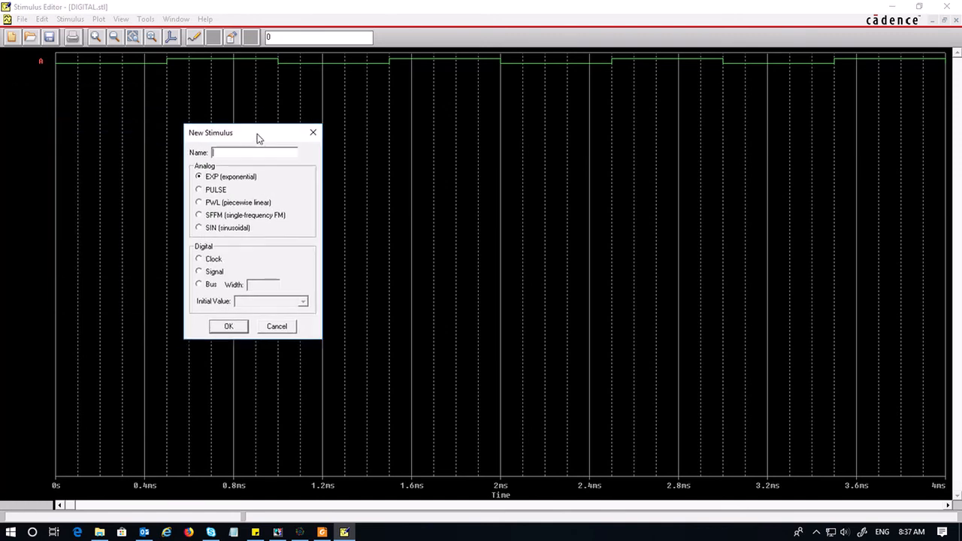
text(B)
click(200, 260)
click(229, 326)
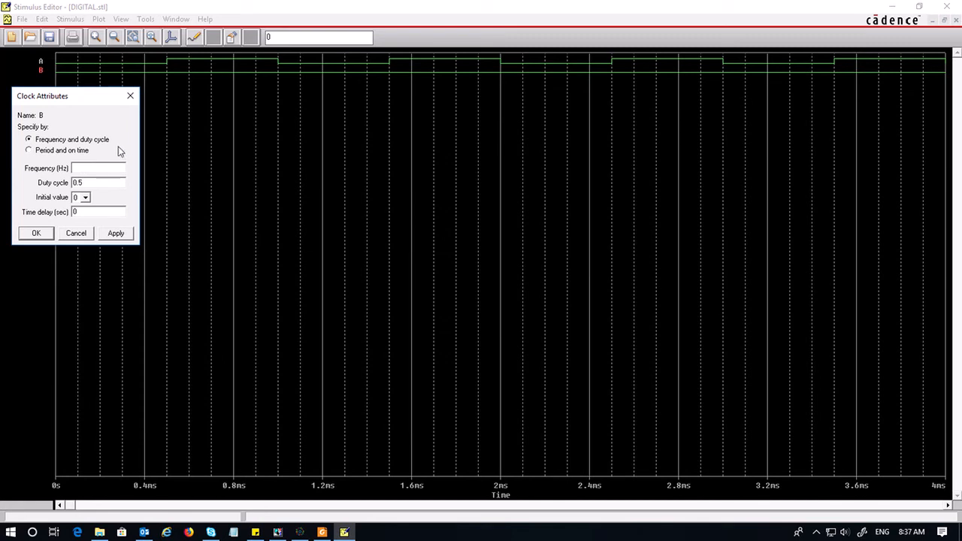
Set clock B to 3.3k Hz, duty cycle 0.6, initial value 1 and time delay 0.2m seconds
text(3.3k)
key(Tab)
text(0.6)
click(83, 199)
click(82, 216)
key(Tab)
text(0.2m)
click(34, 233)
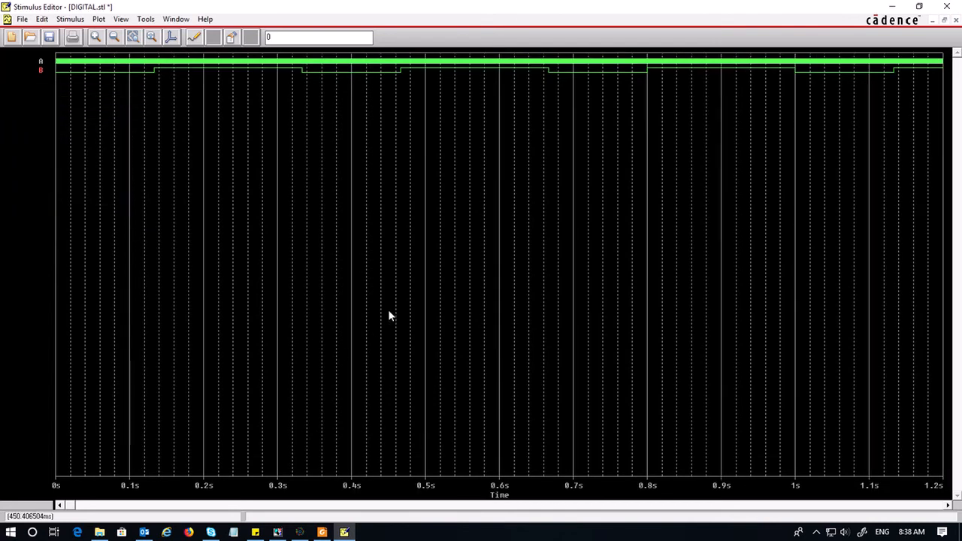
Reopen clock B's attributes and try a time delay of 0 and a frequency of 1k Hz
click(106, 73)
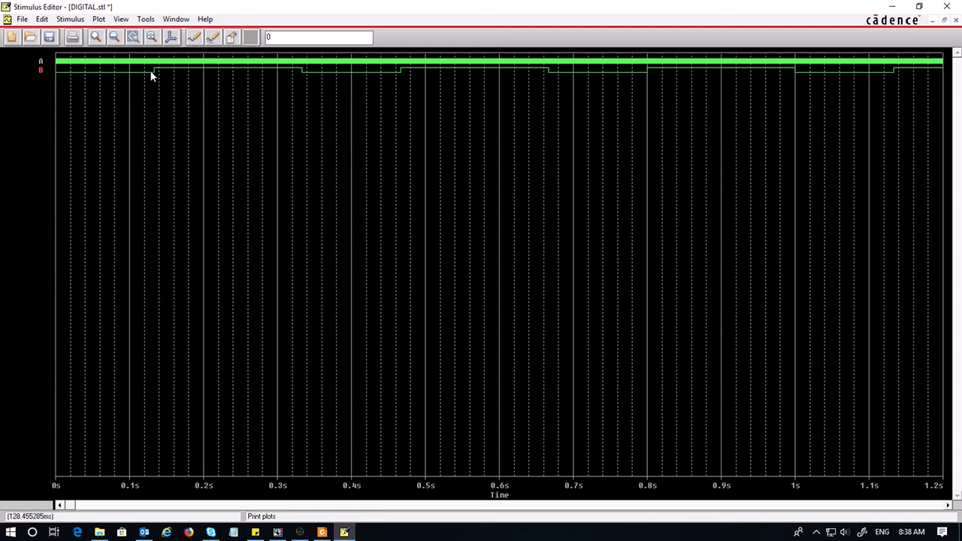
double_click(88, 71)
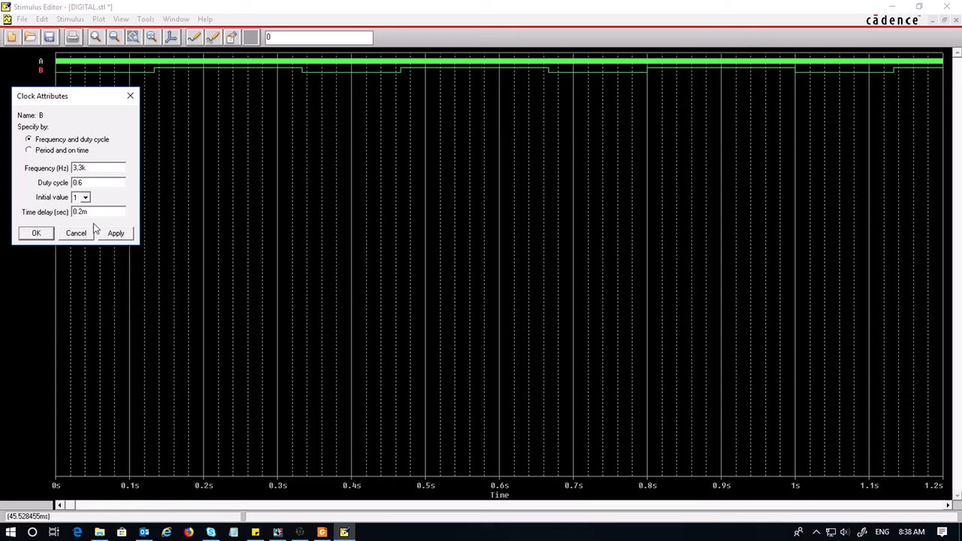
drag(90, 212, 23, 205)
text(0)
click(114, 233)
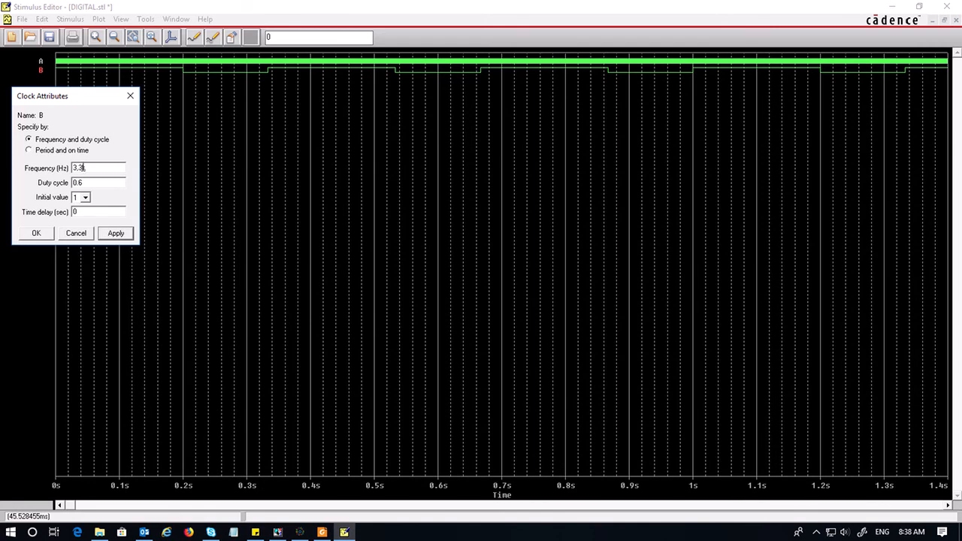
drag(82, 168, 67, 169)
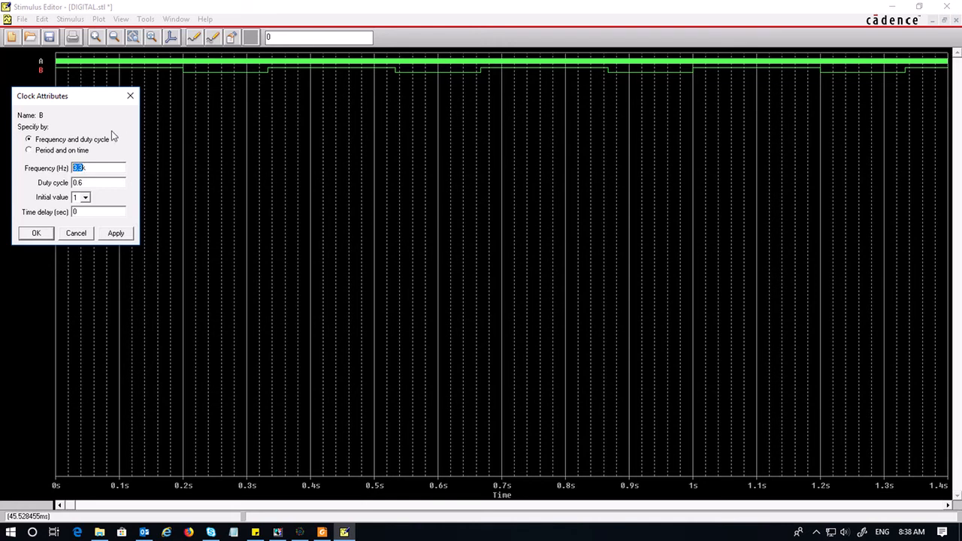
text(1k)
click(116, 234)
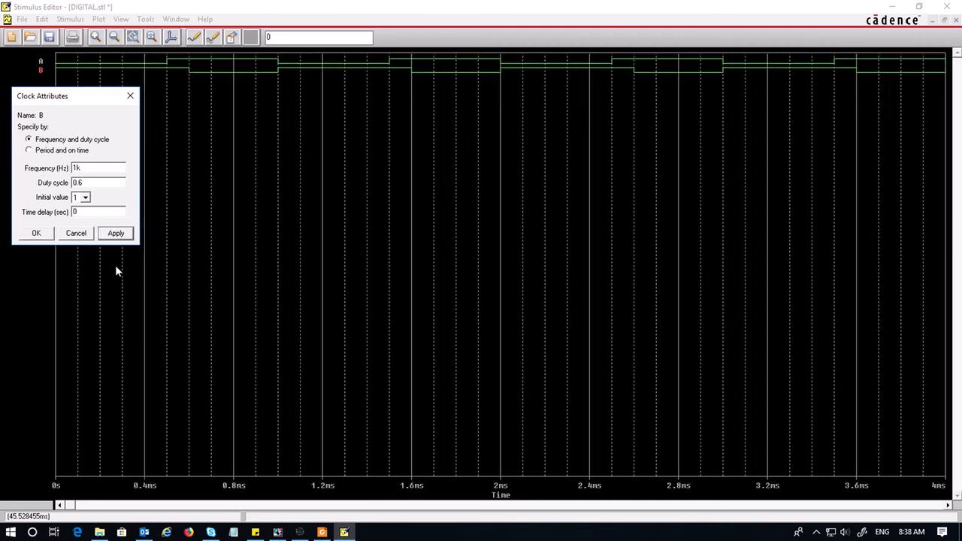
Set clock B's frequency to 2k Hz and its time delay to 0.2m seconds, then apply and close
click(77, 168)
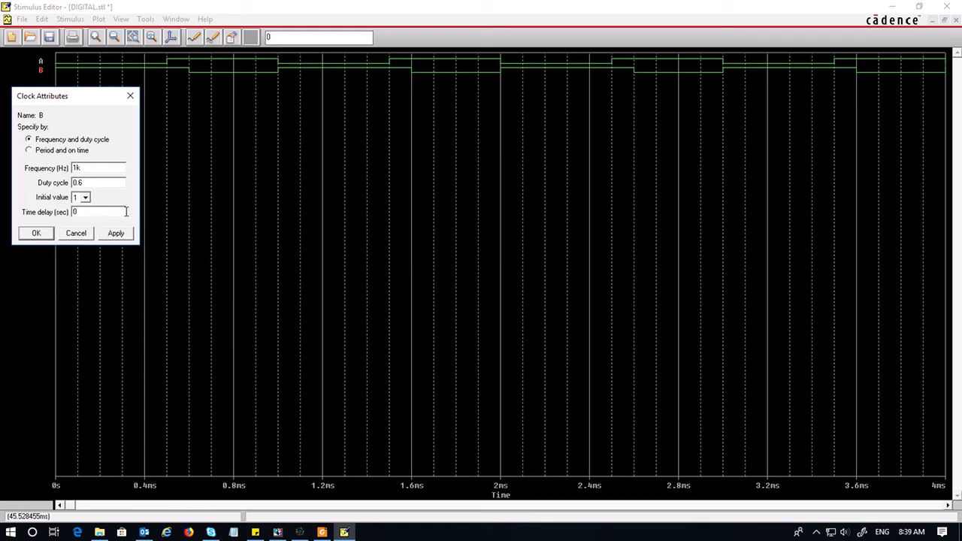
key(BackSpace)
text(2)
click(115, 233)
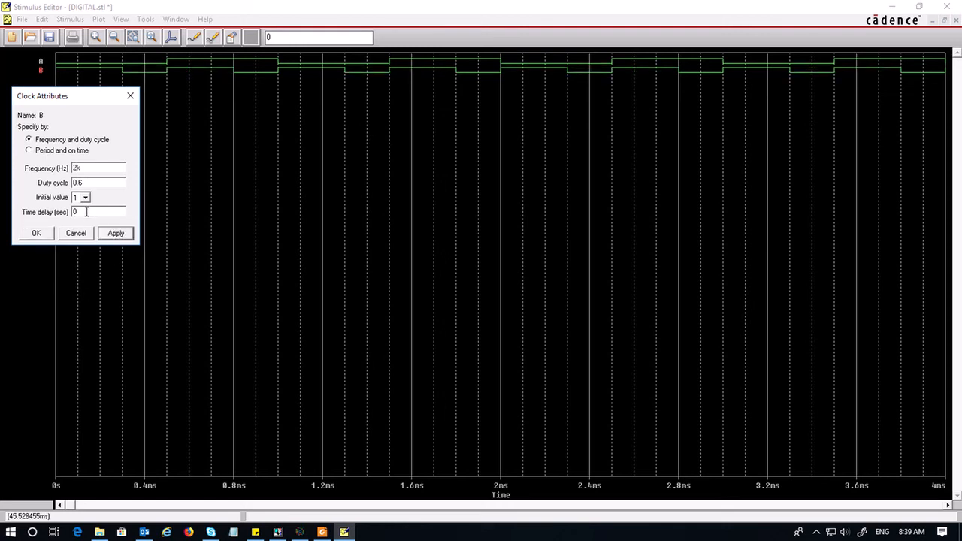
double_click(85, 212)
text(0.2m)
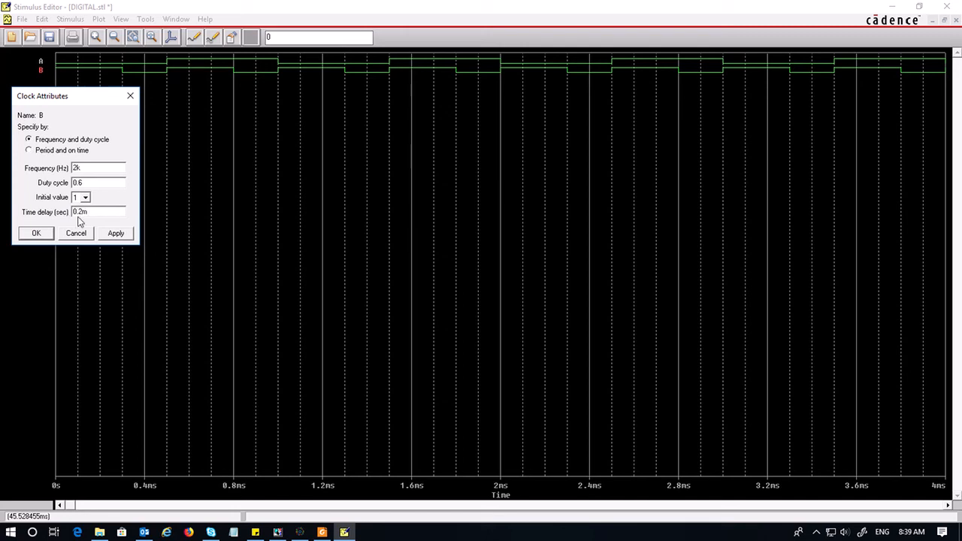
click(113, 234)
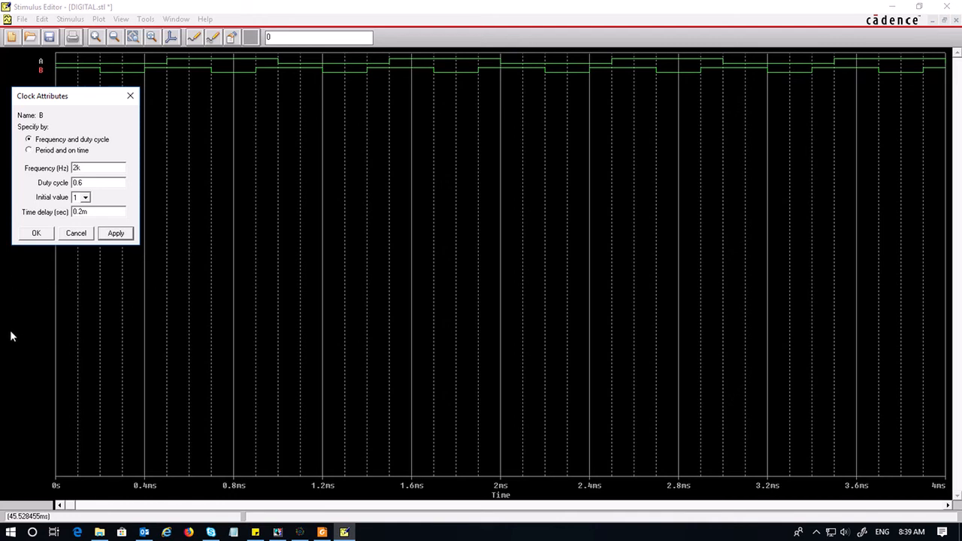
click(36, 233)
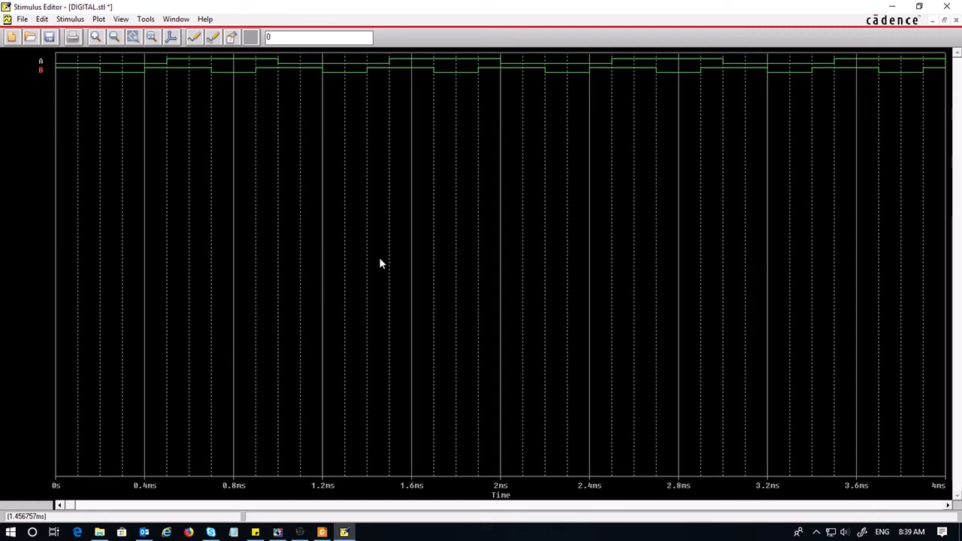
Review clock B's attributes, then save the stimulus library and update the schematic
double_click(193, 72)
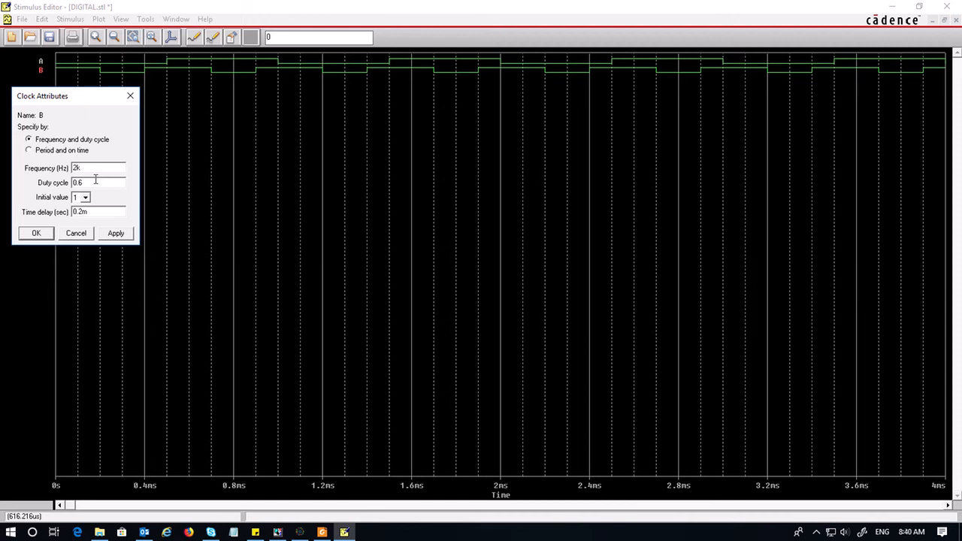
click(117, 235)
click(35, 233)
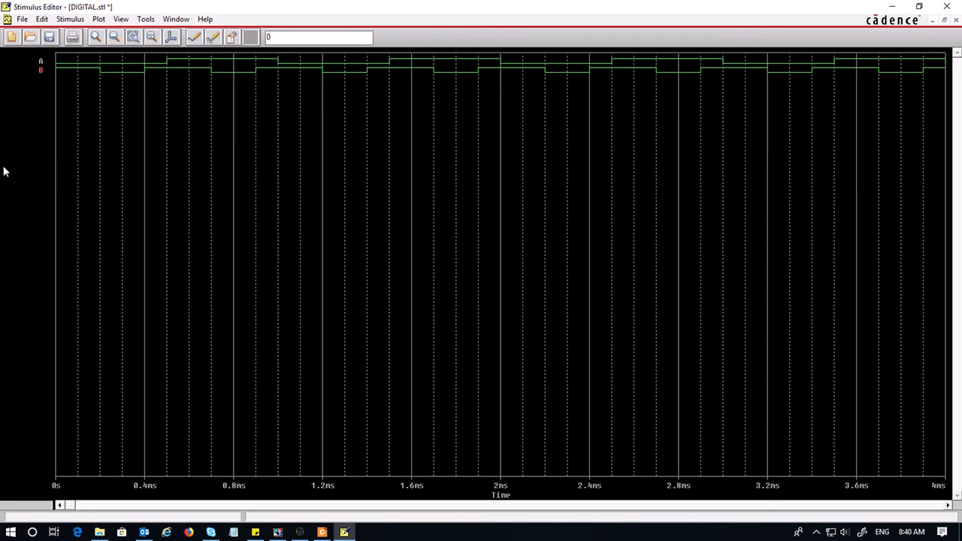
click(50, 39)
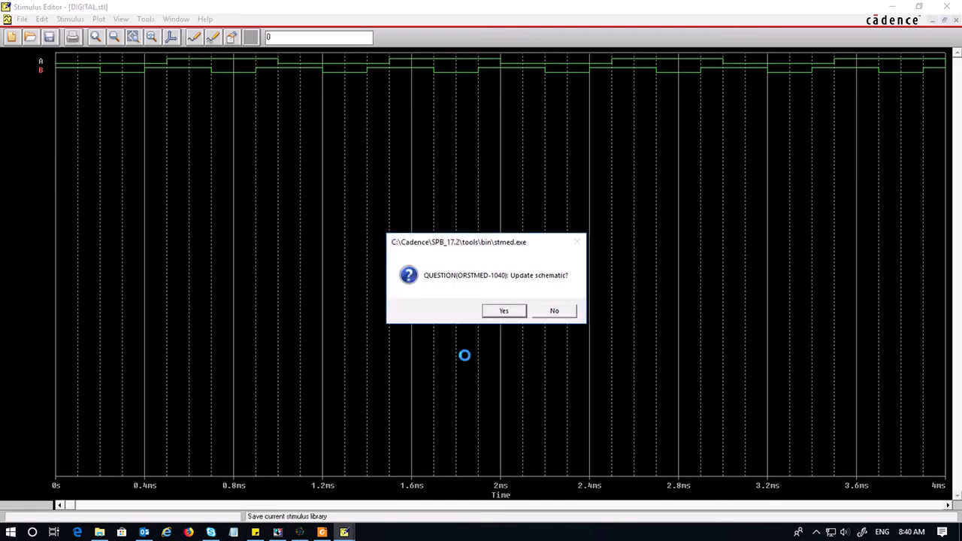
click(504, 312)
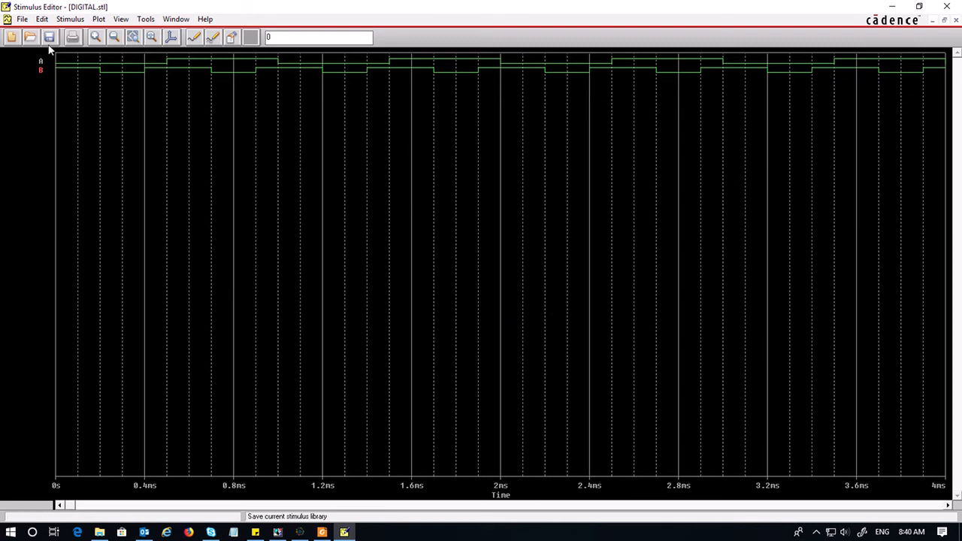
Create a new digital signal stimulus named C with initial value 0
click(79, 24)
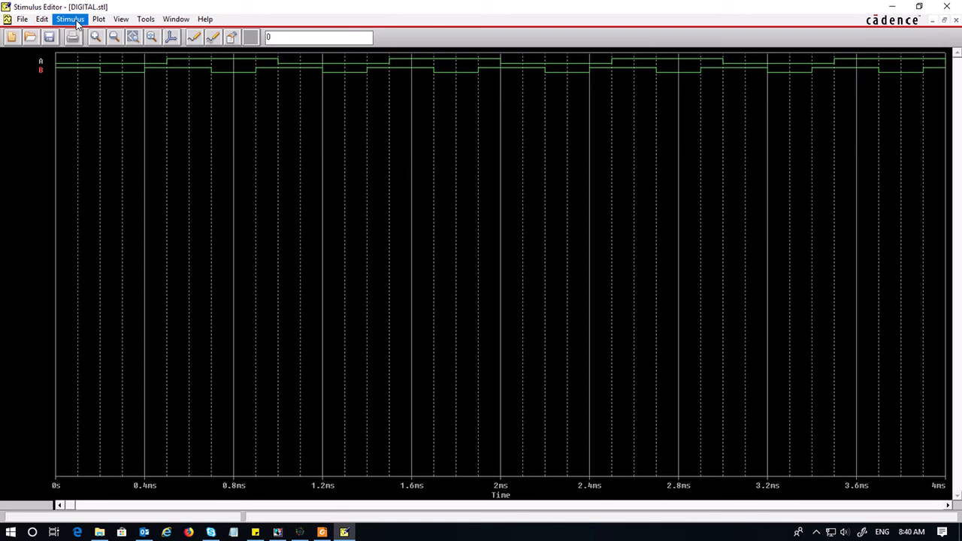
click(76, 22)
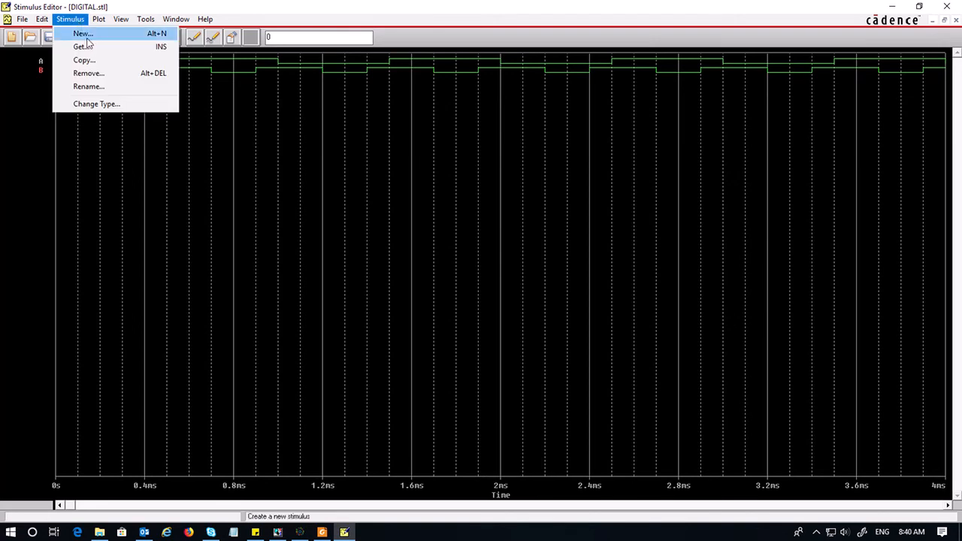
click(85, 35)
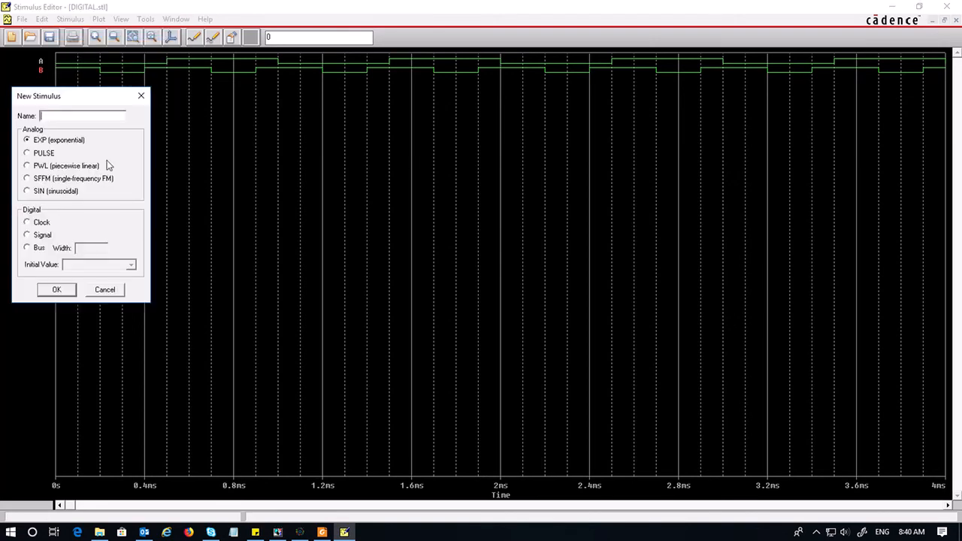
text(C)
click(28, 236)
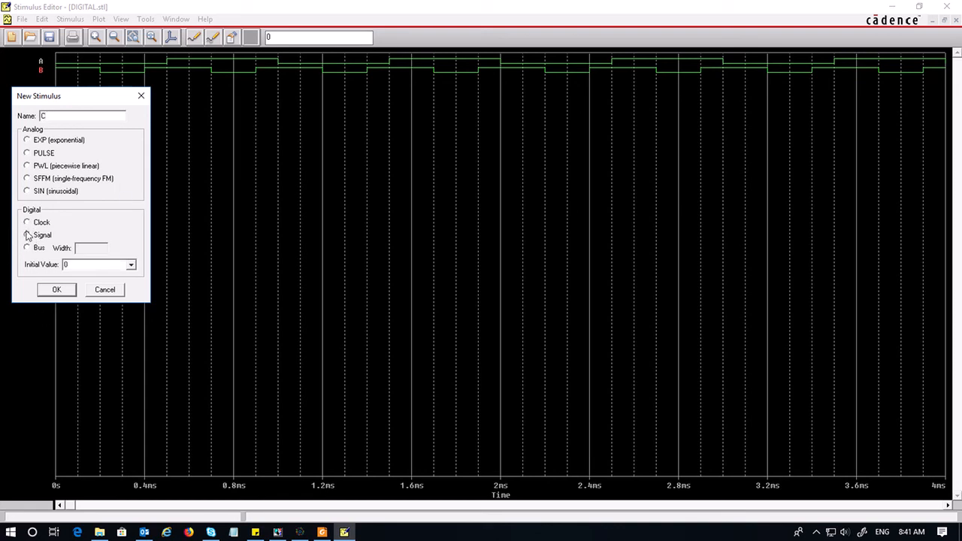
click(131, 266)
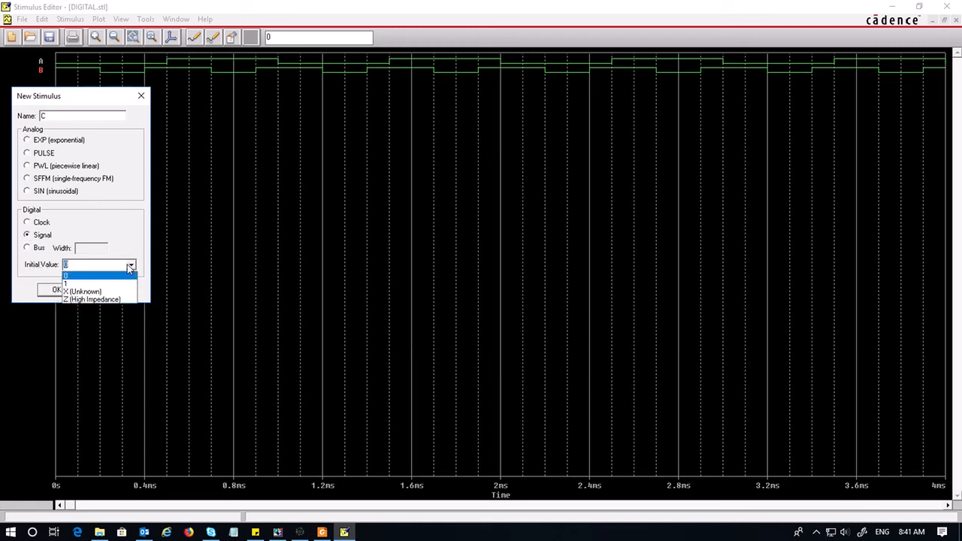
click(128, 237)
click(58, 294)
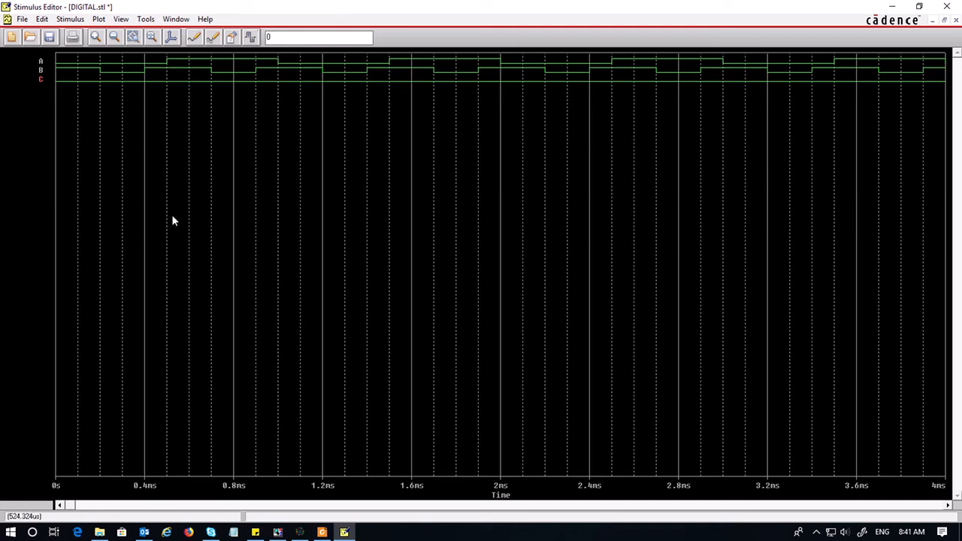
Add a series of transitions to signal C at irregular times from about 0.27 ms to about 2.8 ms
click(251, 39)
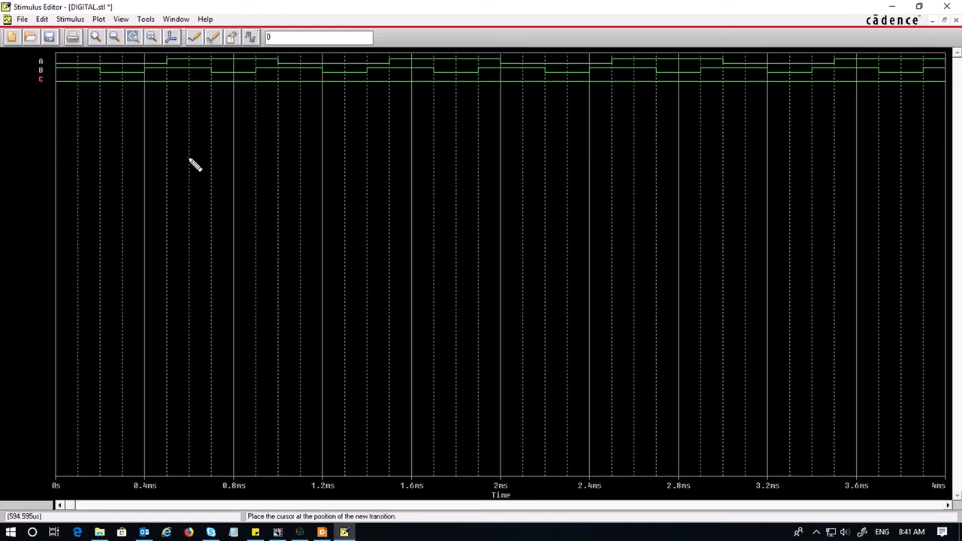
click(118, 84)
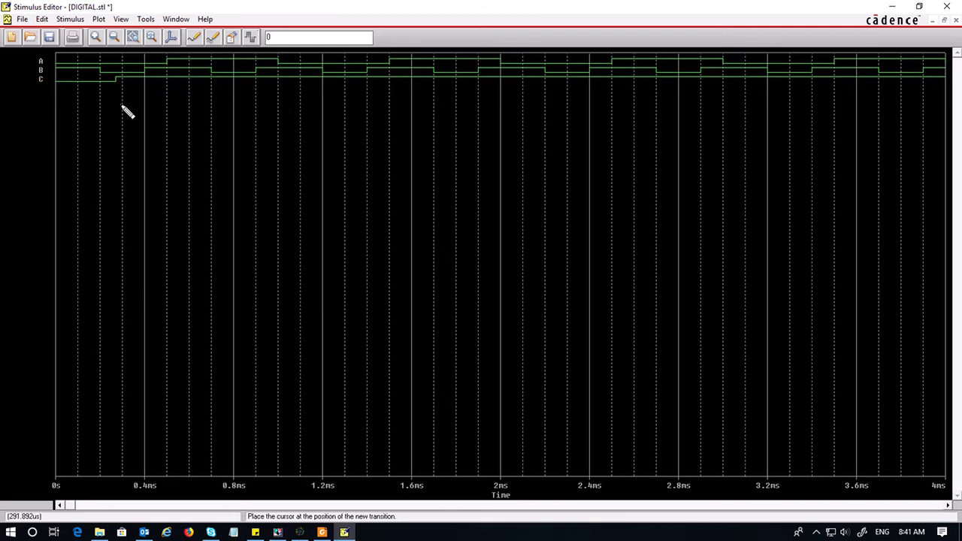
click(182, 81)
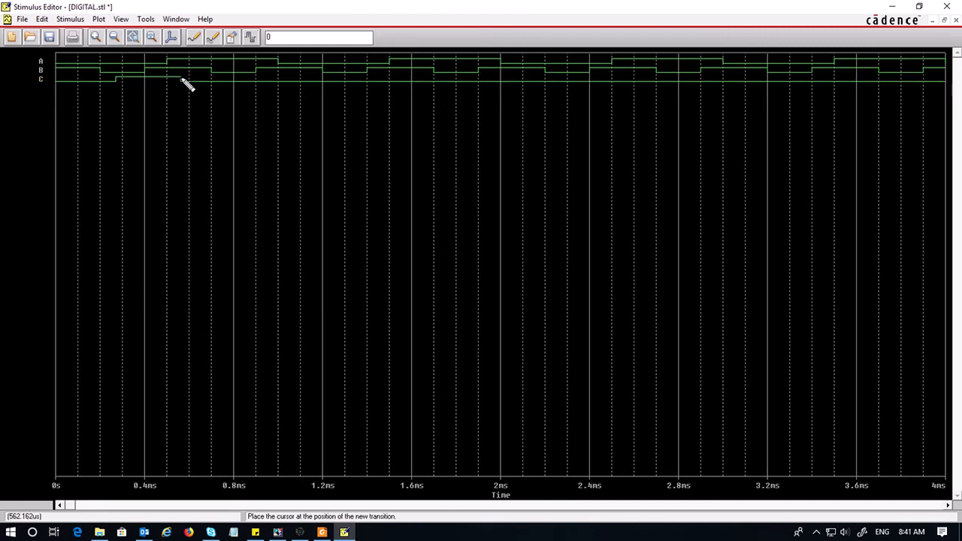
click(242, 86)
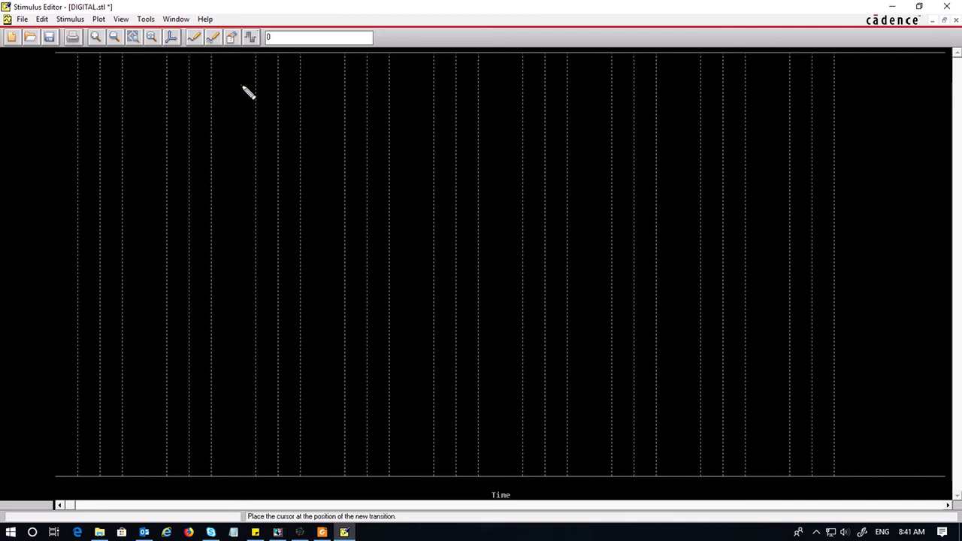
click(296, 80)
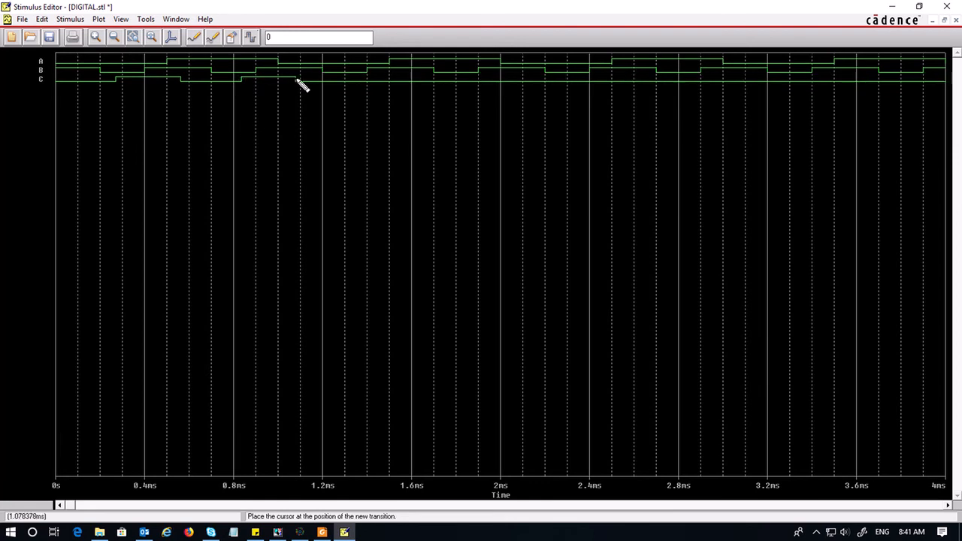
click(406, 83)
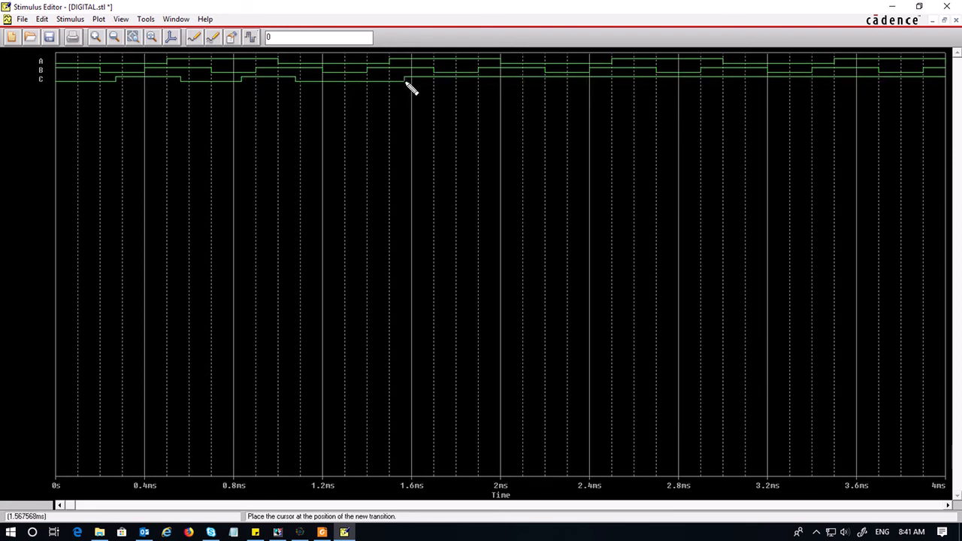
click(458, 78)
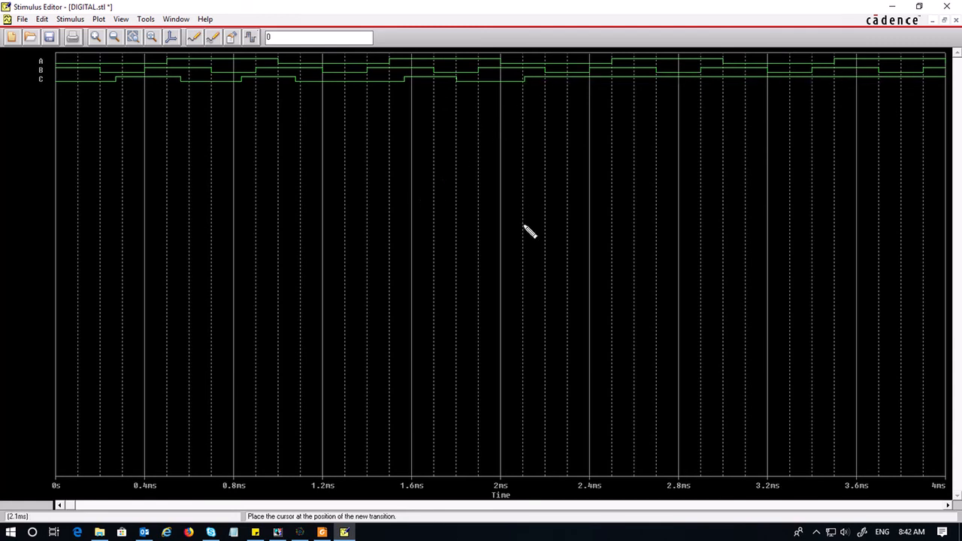
click(626, 78)
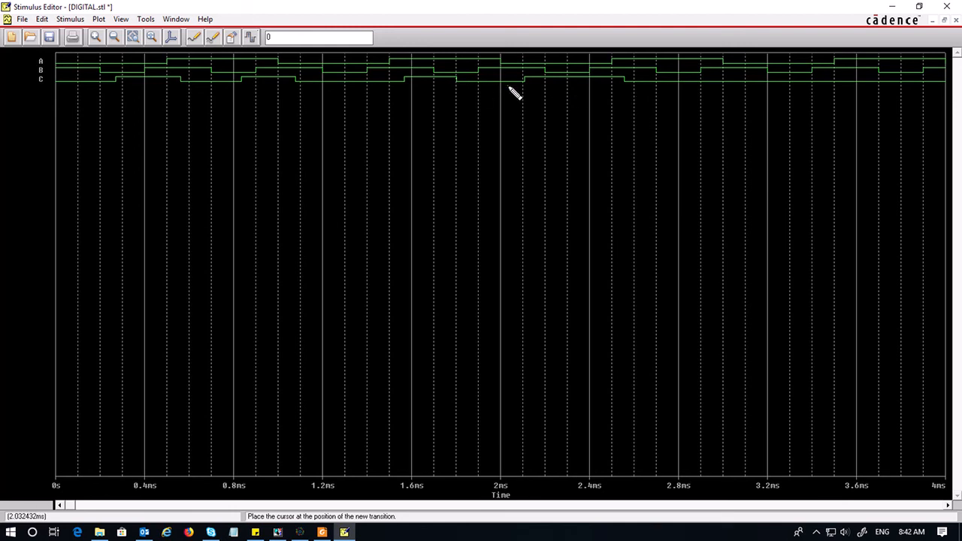
click(681, 84)
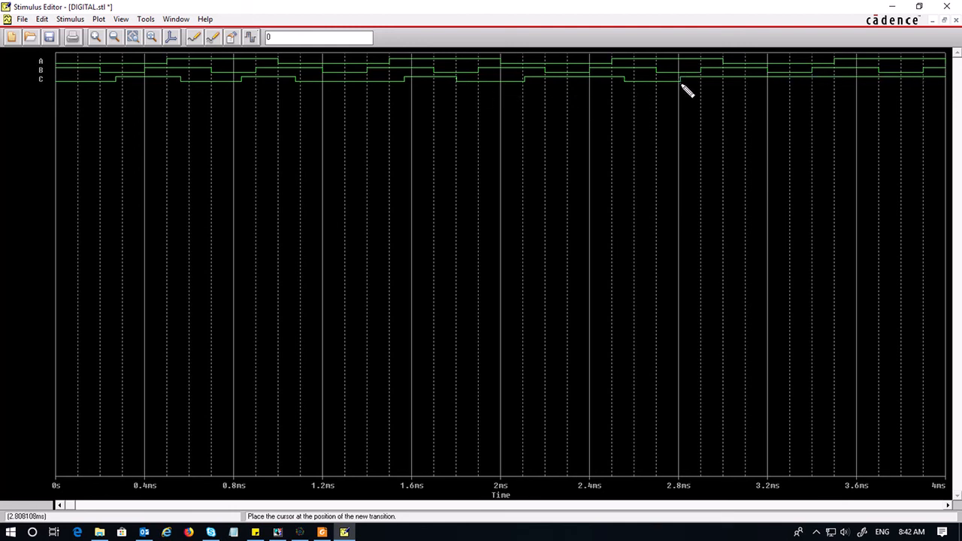
click(493, 81)
key(Escape)
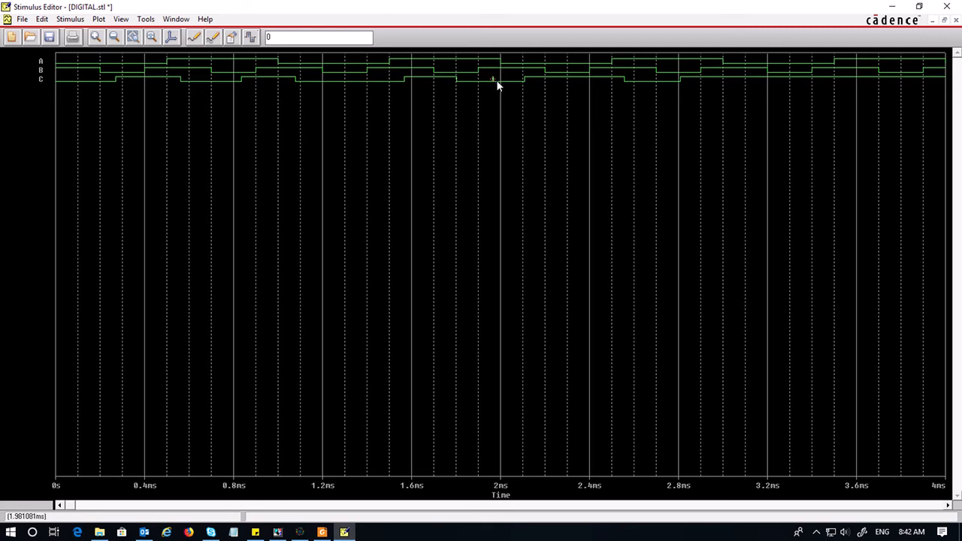
Try to delete C's transition near 1.96 ms, then open and confirm that state's properties
click(521, 100)
click(494, 83)
key(Delete)
click(530, 80)
double_click(493, 80)
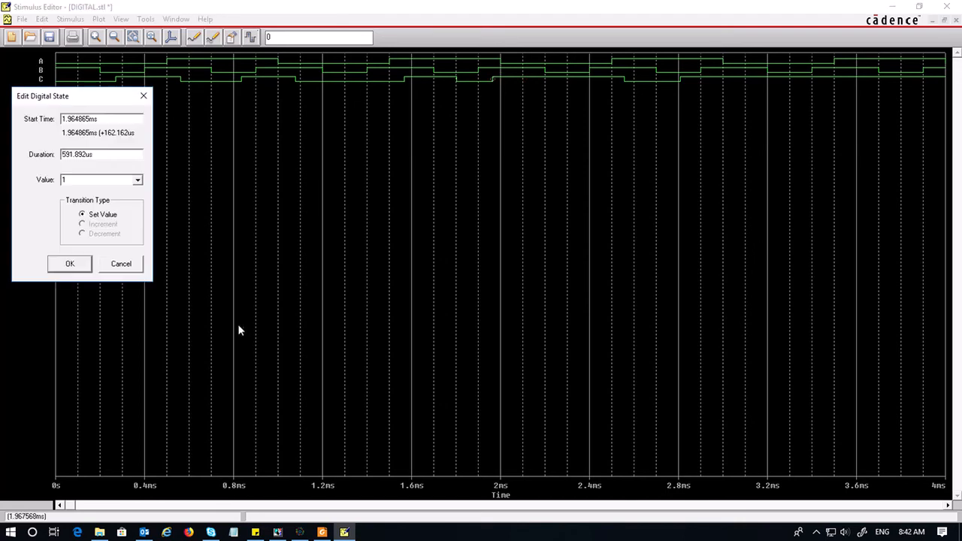
click(69, 263)
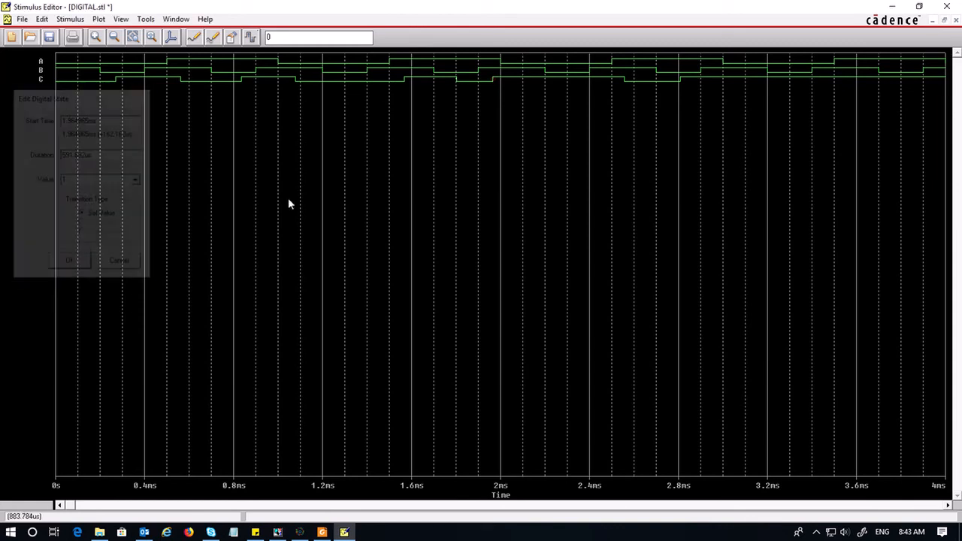
Add more transitions to signal C between about 2.9 ms and 3.6 ms, then save the stimulus library
click(252, 40)
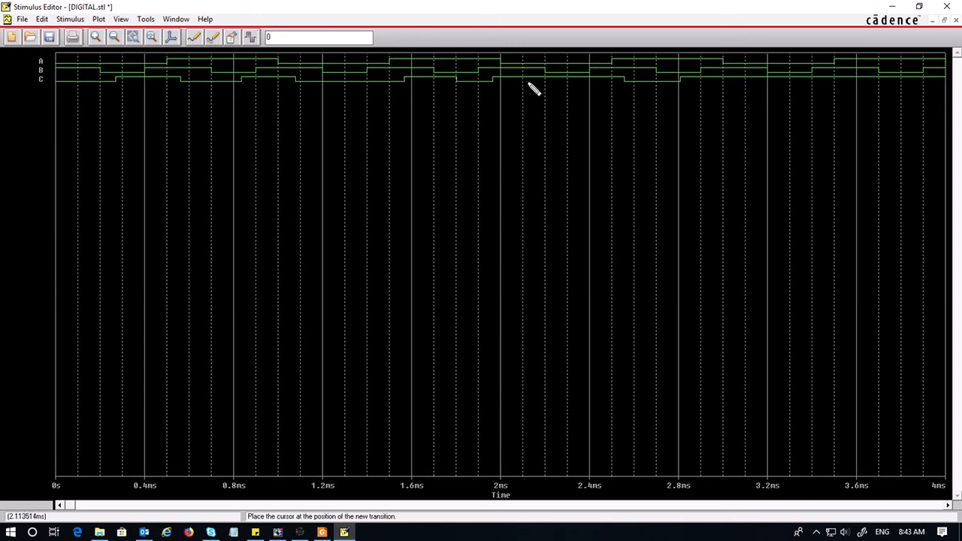
right_click(548, 243)
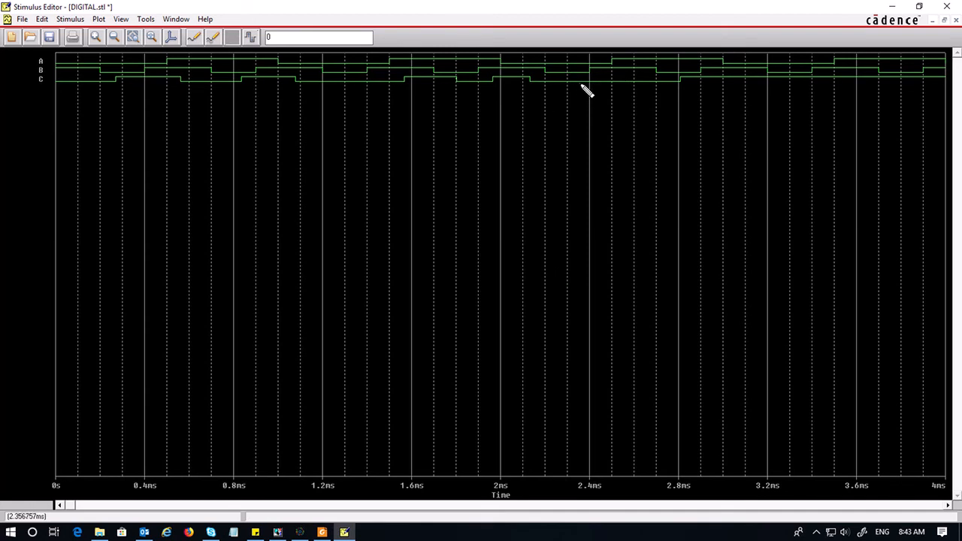
click(717, 81)
click(755, 80)
click(804, 81)
click(871, 81)
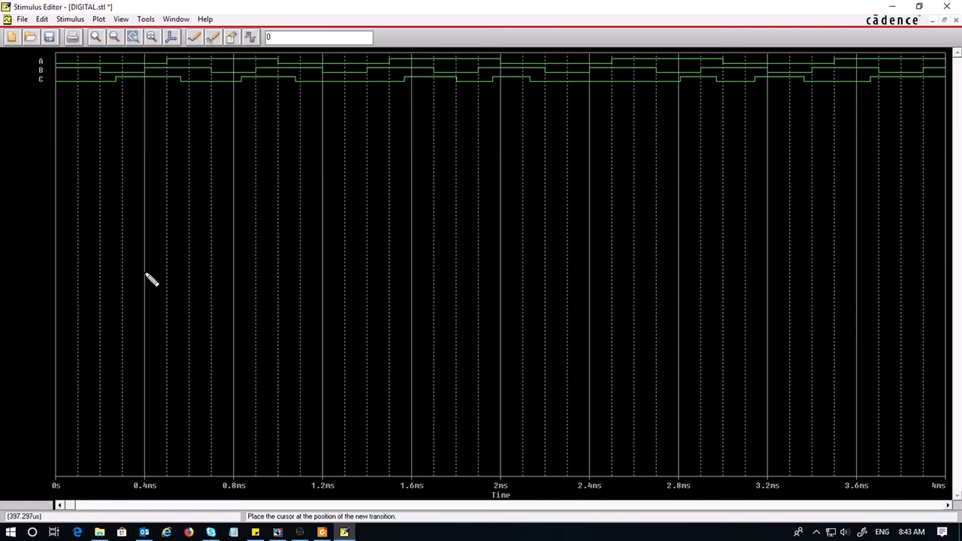
click(49, 37)
click(493, 312)
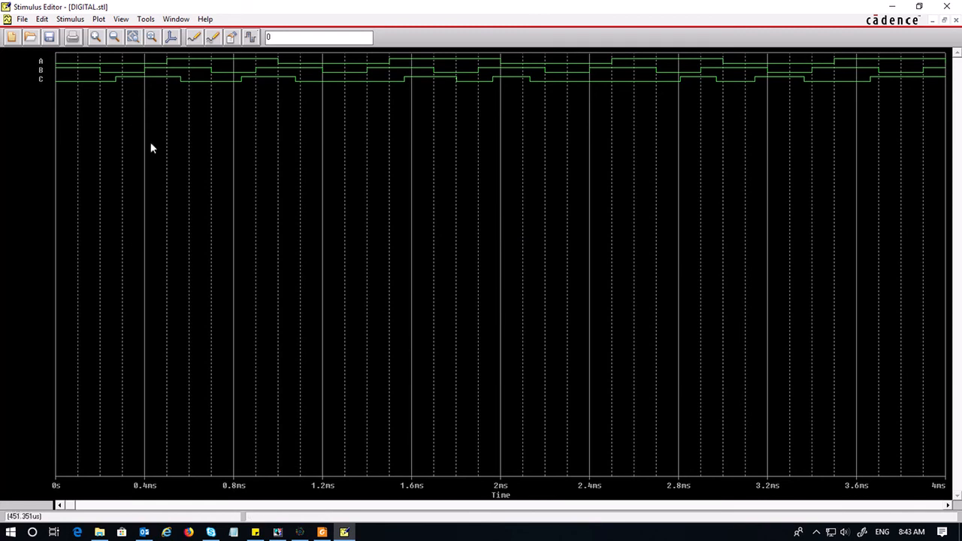
Create a new digital signal stimulus named D with initial value 1
click(70, 19)
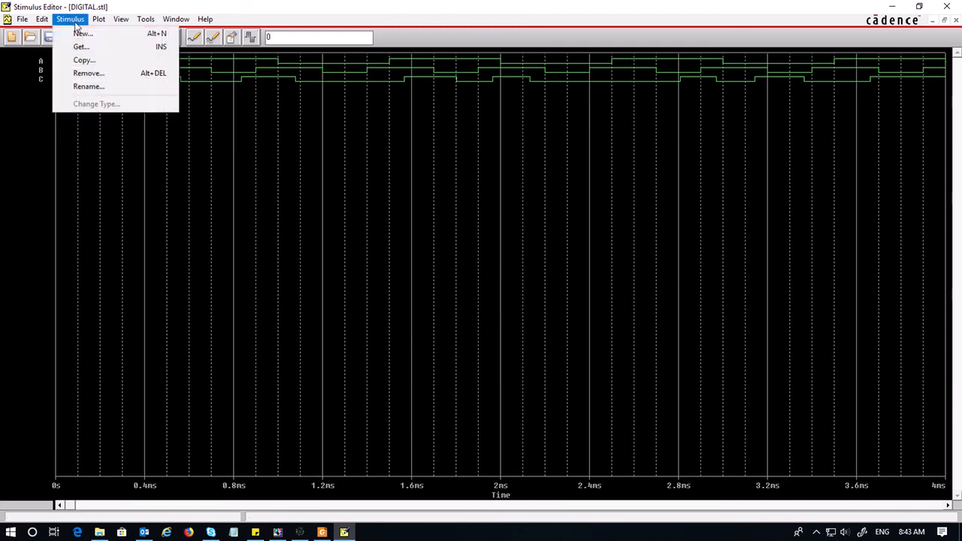
click(75, 33)
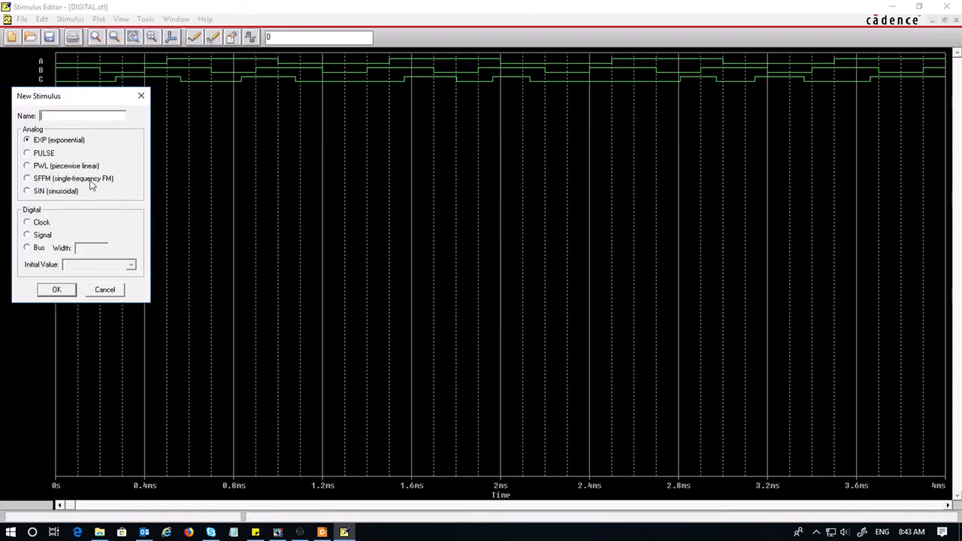
text(D)
click(28, 235)
click(130, 265)
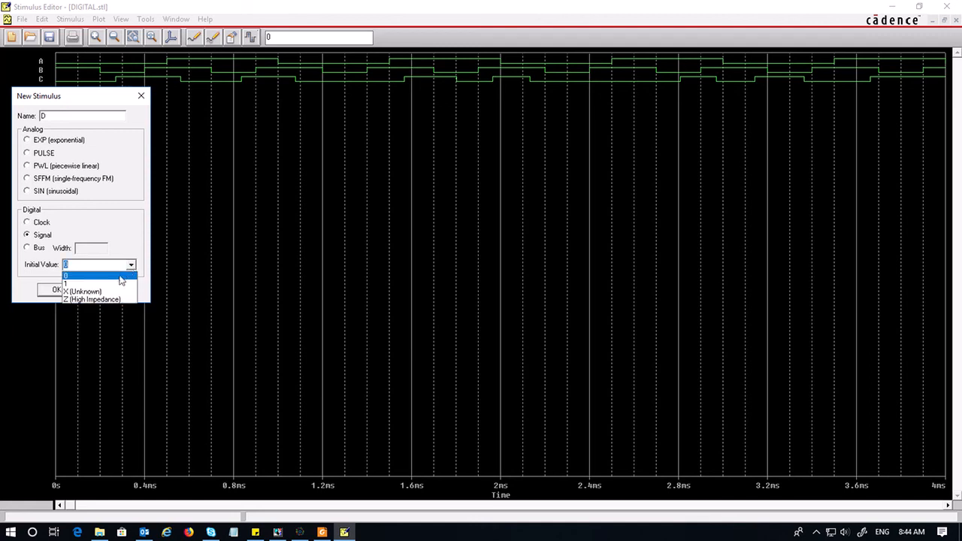
click(117, 282)
click(65, 289)
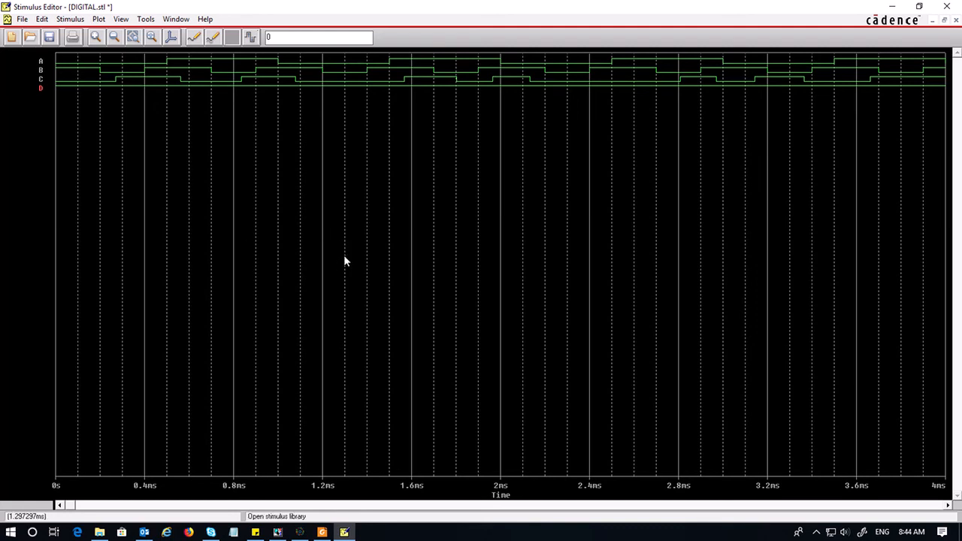
Save the stimulus library and update the schematic
click(49, 37)
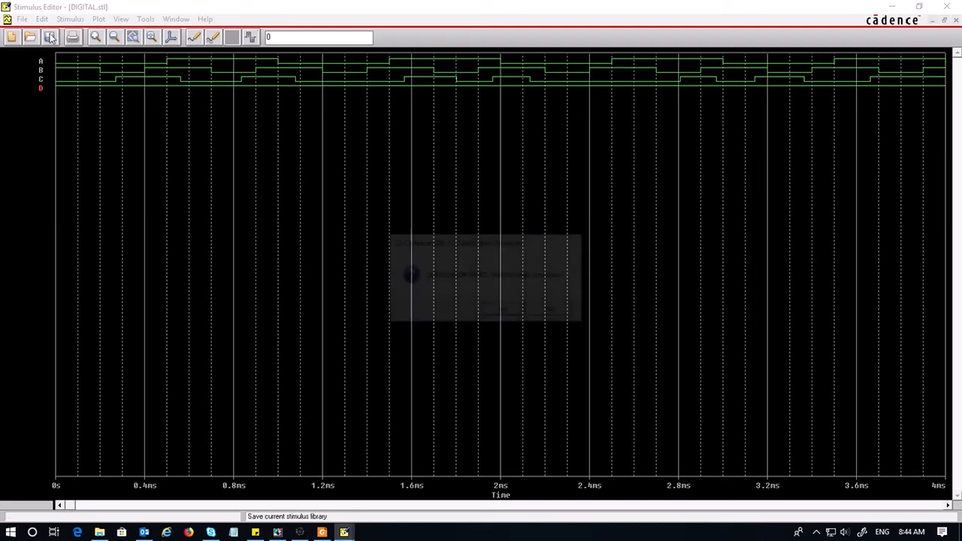
click(505, 310)
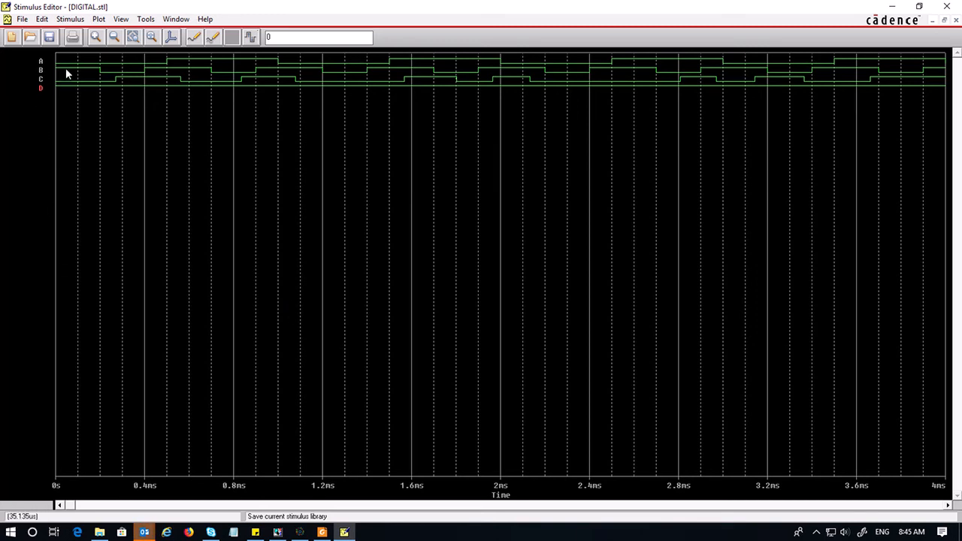
click(49, 37)
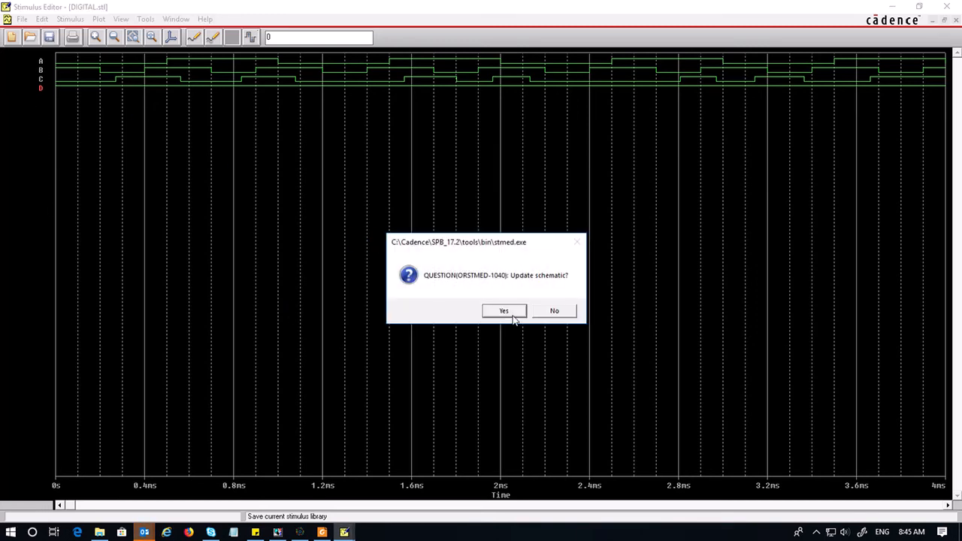
click(512, 313)
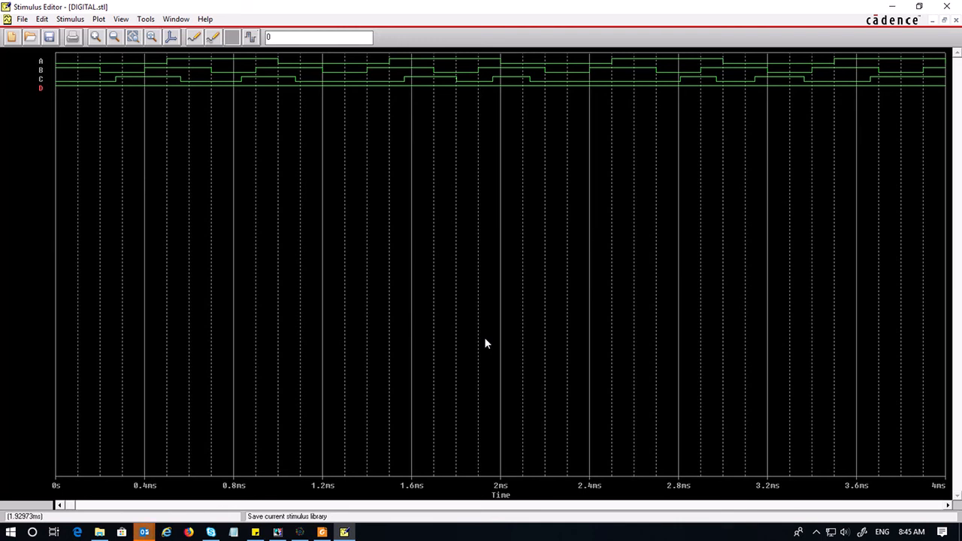
Switch to OrCAD Capture and set stimulus DSTM1's implementation to B
click(278, 532)
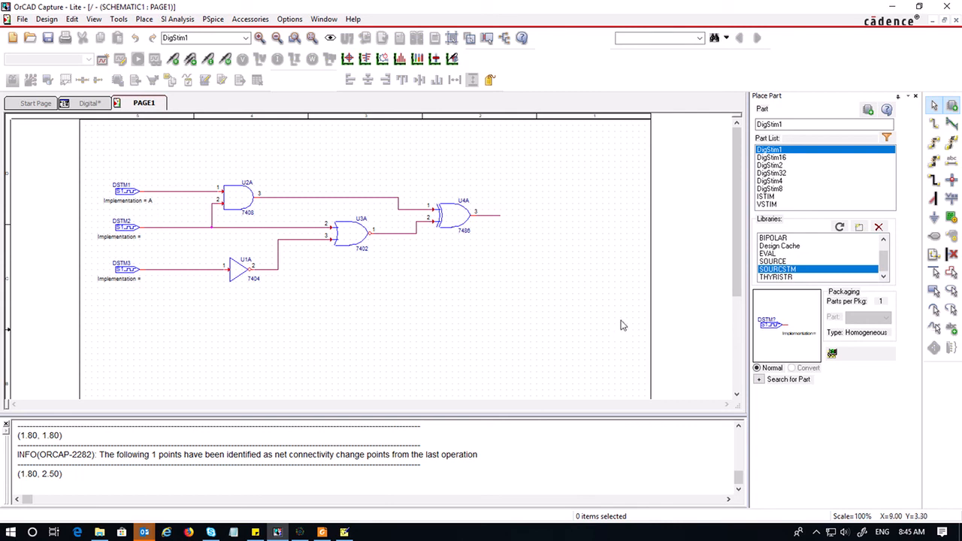
double_click(149, 202)
text(B)
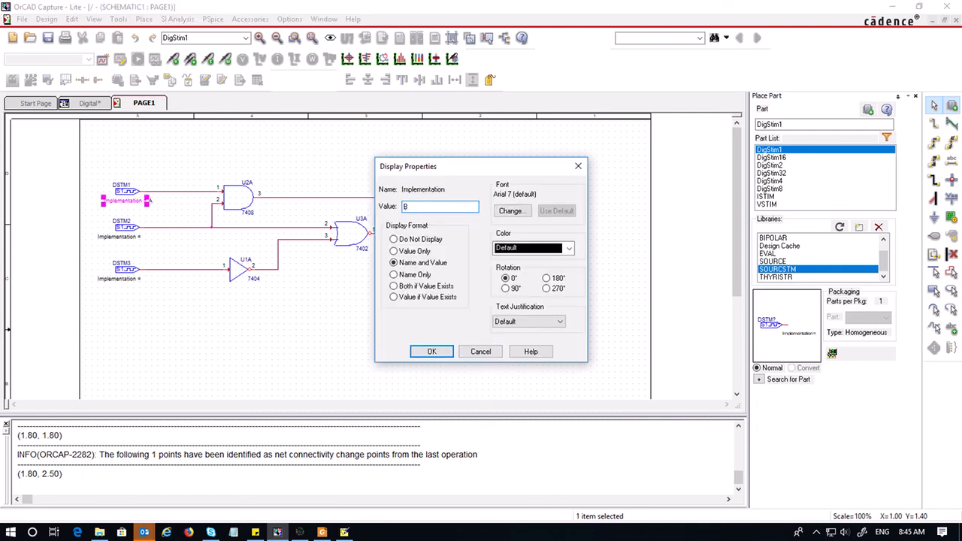
click(432, 352)
click(296, 350)
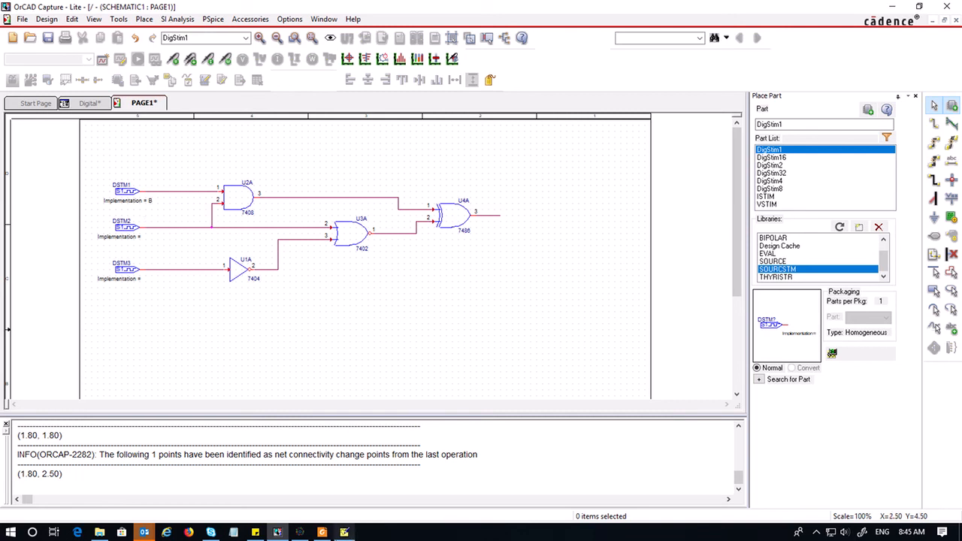
Set stimulus DSTM2's implementation to D
click(345, 533)
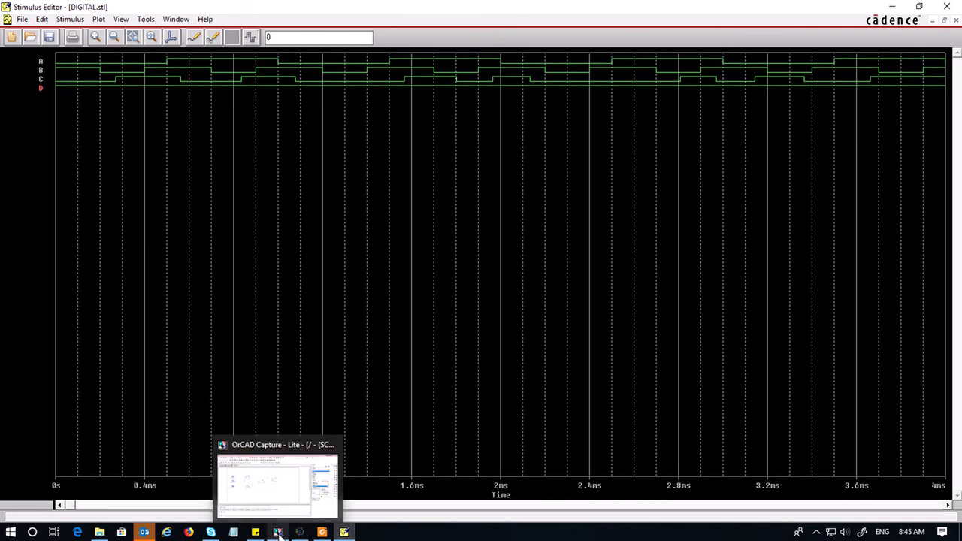
click(278, 532)
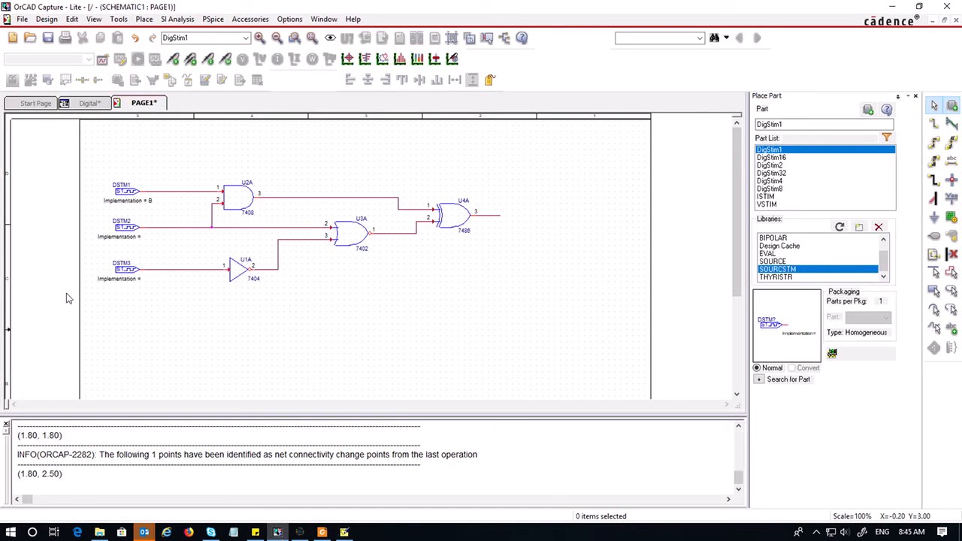
double_click(132, 238)
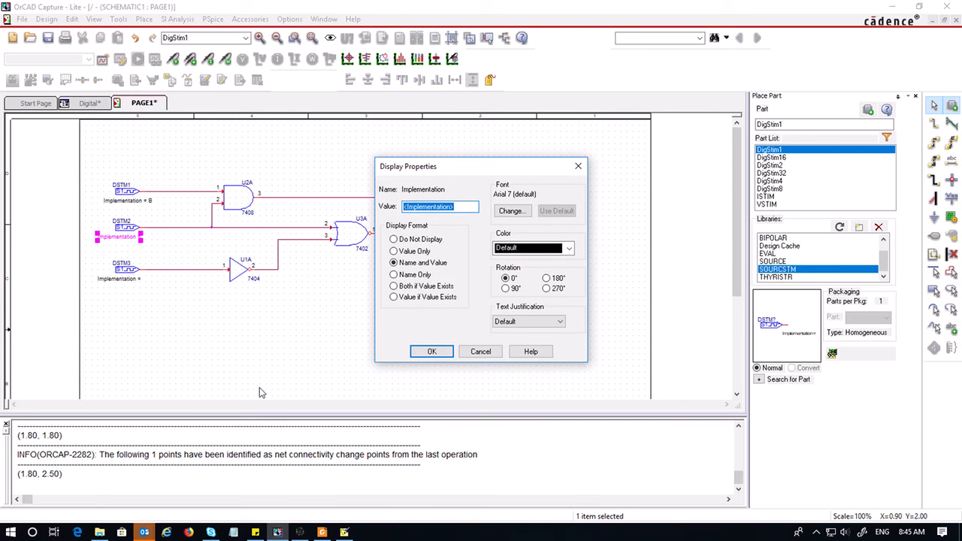
text(D)
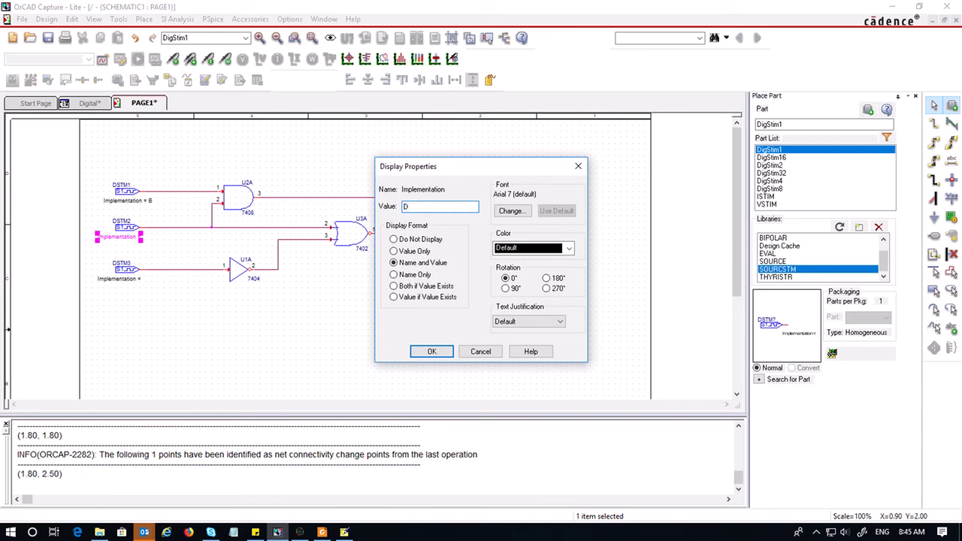
click(423, 352)
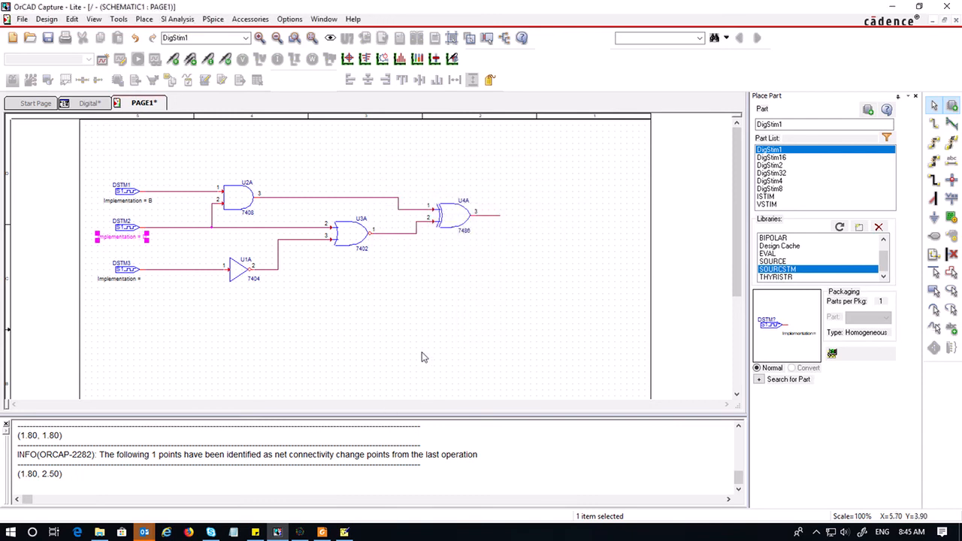
Set stimulus DSTM3's implementation to A and return to the Stimulus Editor
double_click(134, 280)
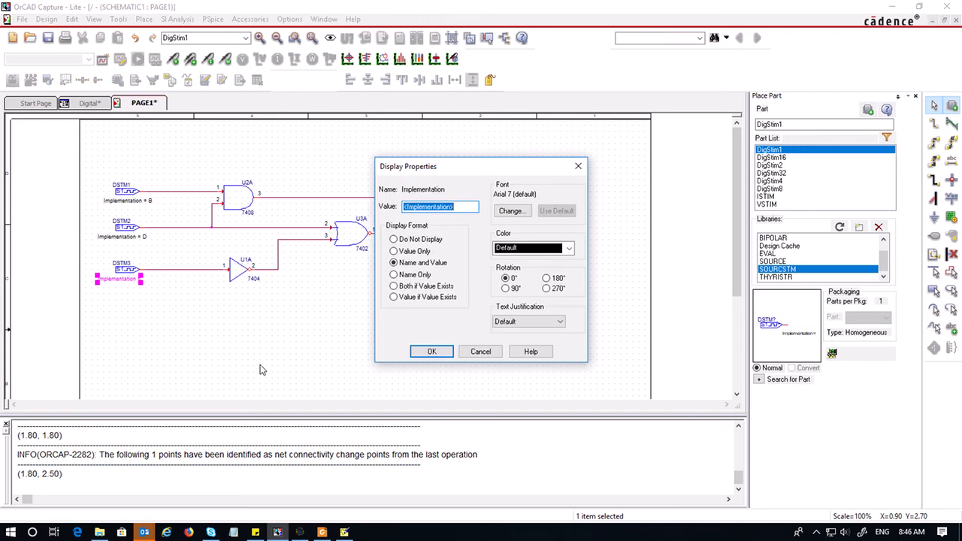
text(C)
click(431, 352)
click(380, 372)
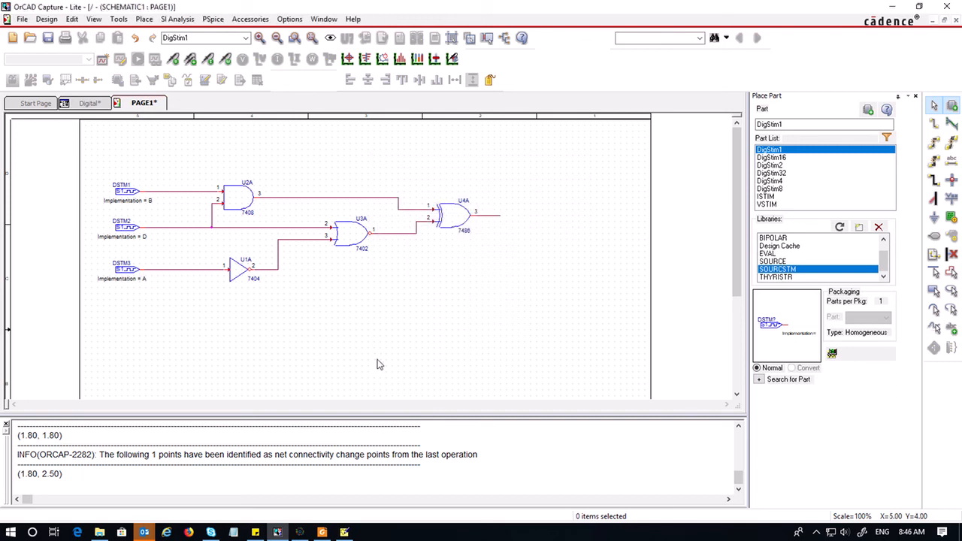
click(344, 532)
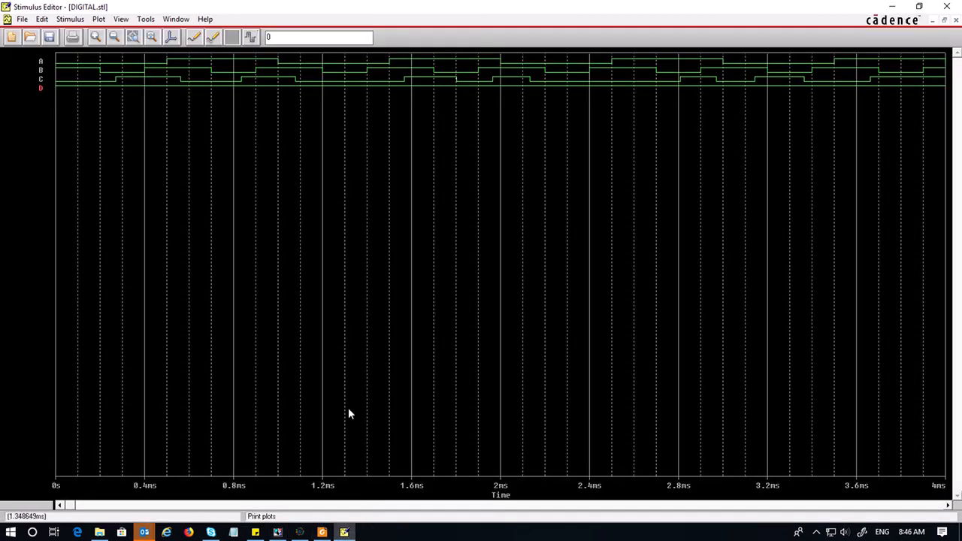
Return to OrCAD Capture and set stimulus DSTM2's implementation to C
click(278, 532)
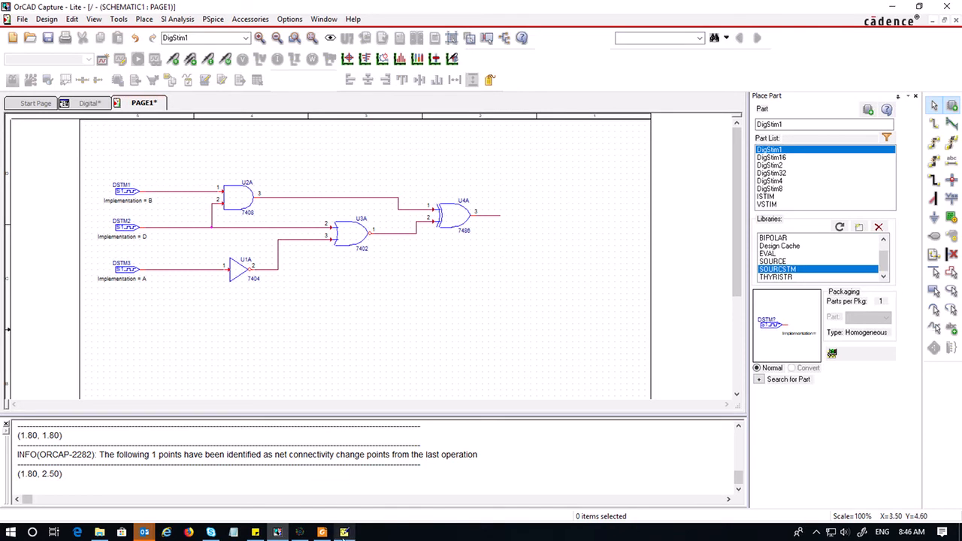
click(145, 239)
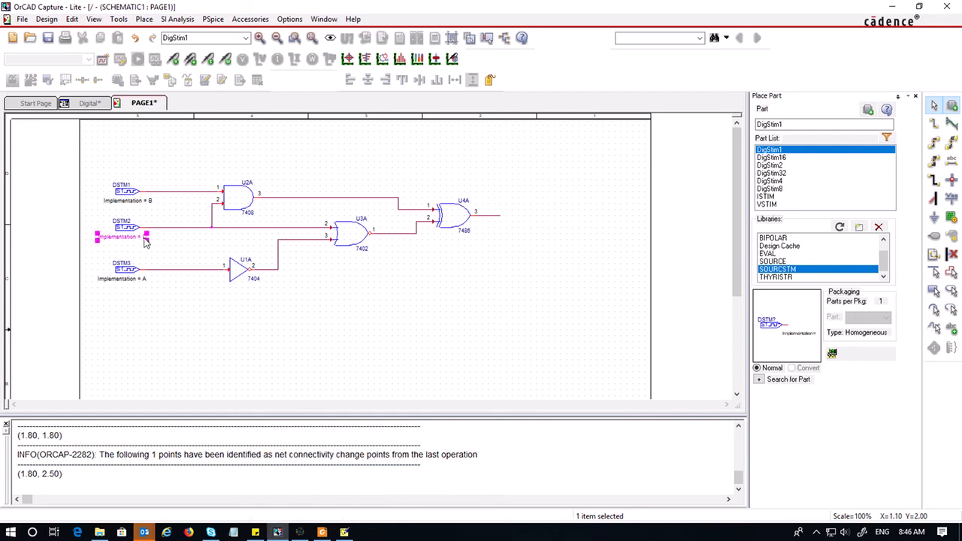
double_click(145, 239)
text(C)
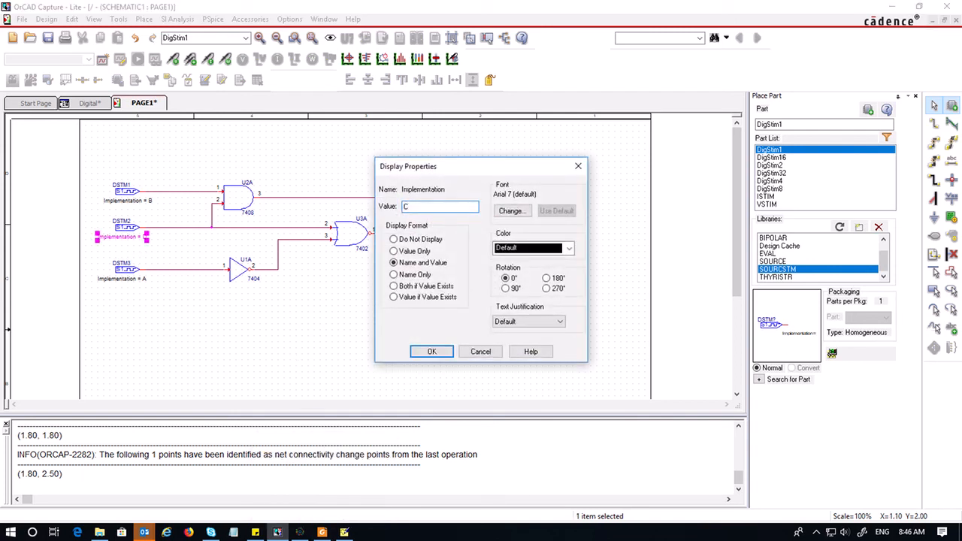
click(429, 353)
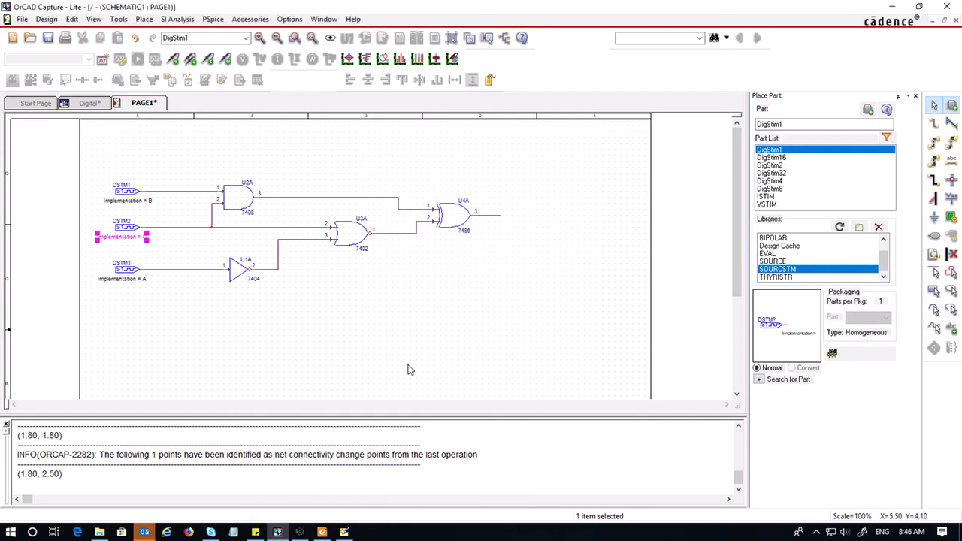
Deselect the label and save the schematic design
click(408, 369)
key(ctrl+s)
click(51, 37)
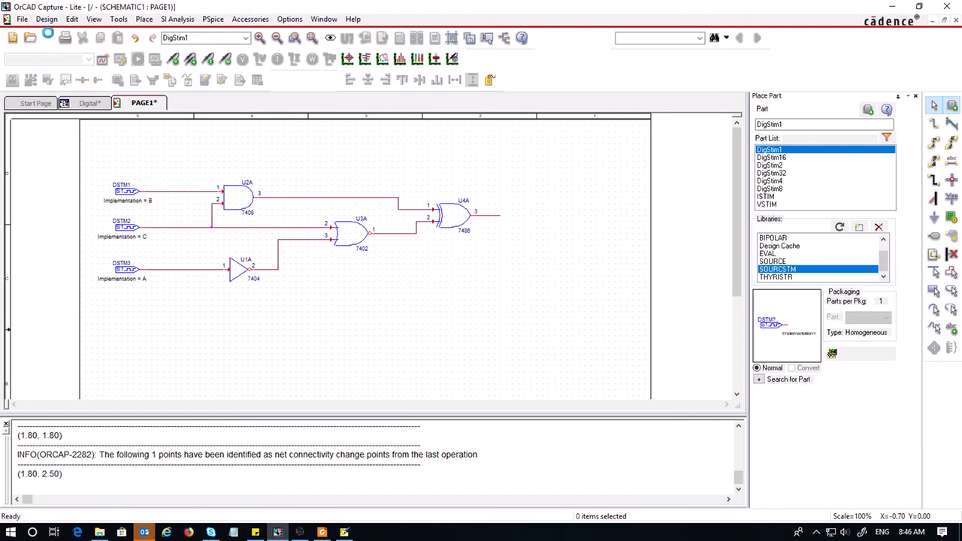
Create a new simulation profile named sim1
click(103, 60)
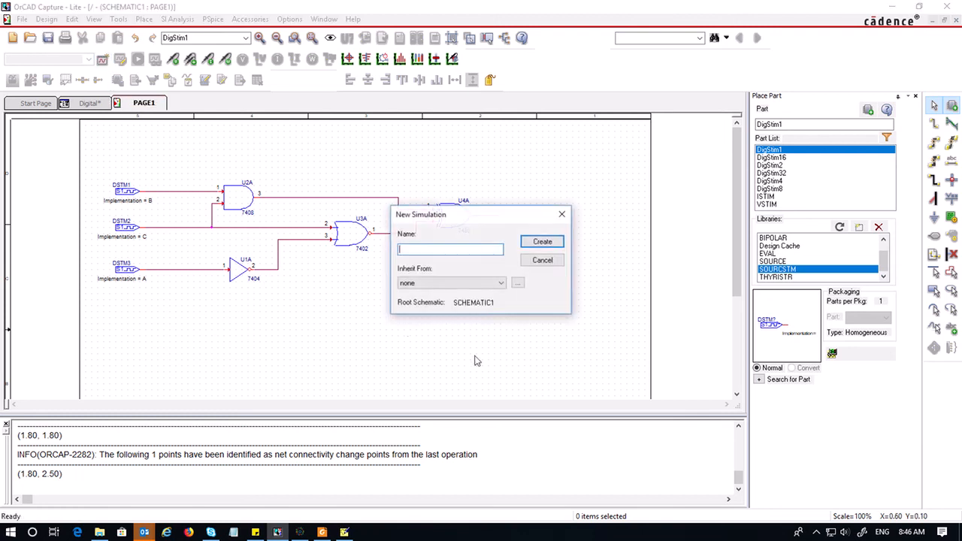
text(sim1)
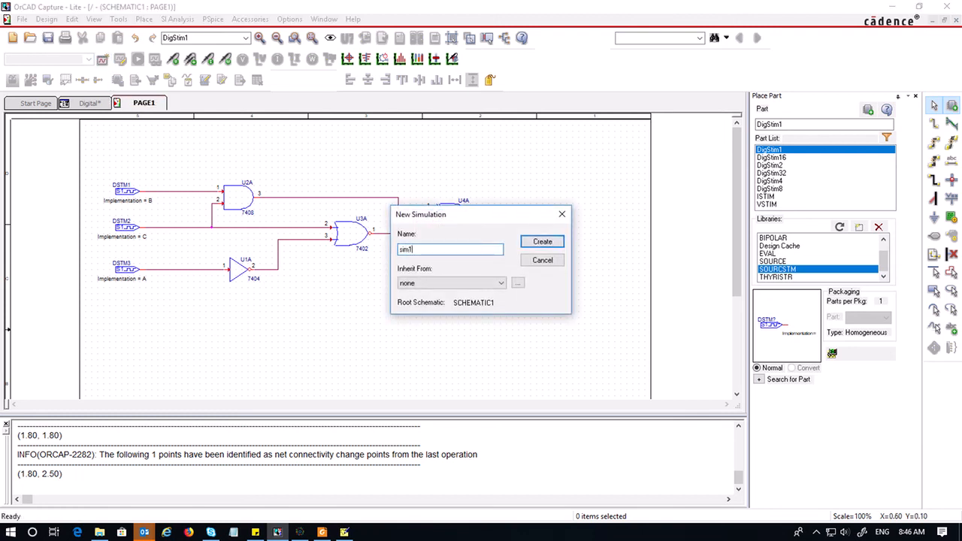
click(560, 246)
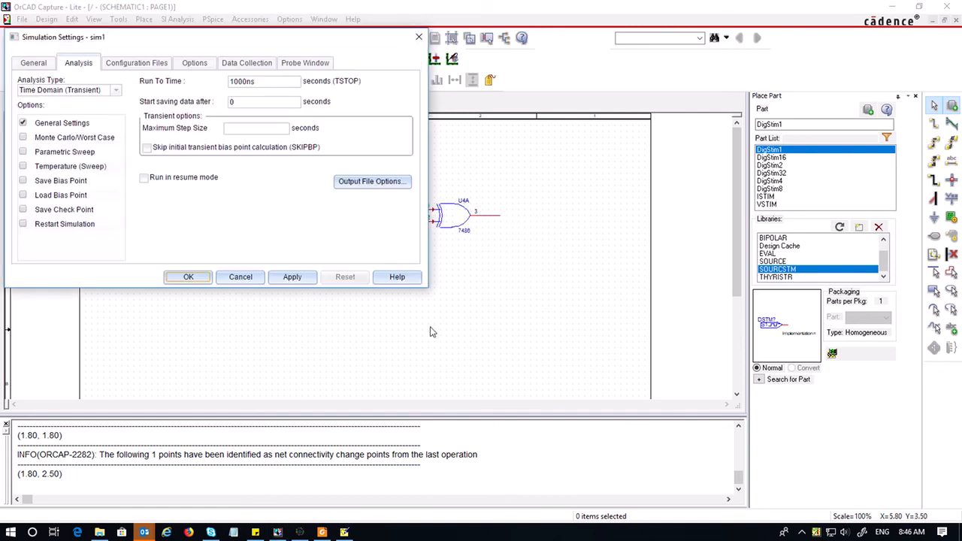
Set the transient analysis run time to 4m seconds and the maximum step size to 0.01m, then apply and accept
drag(137, 42, 173, 69)
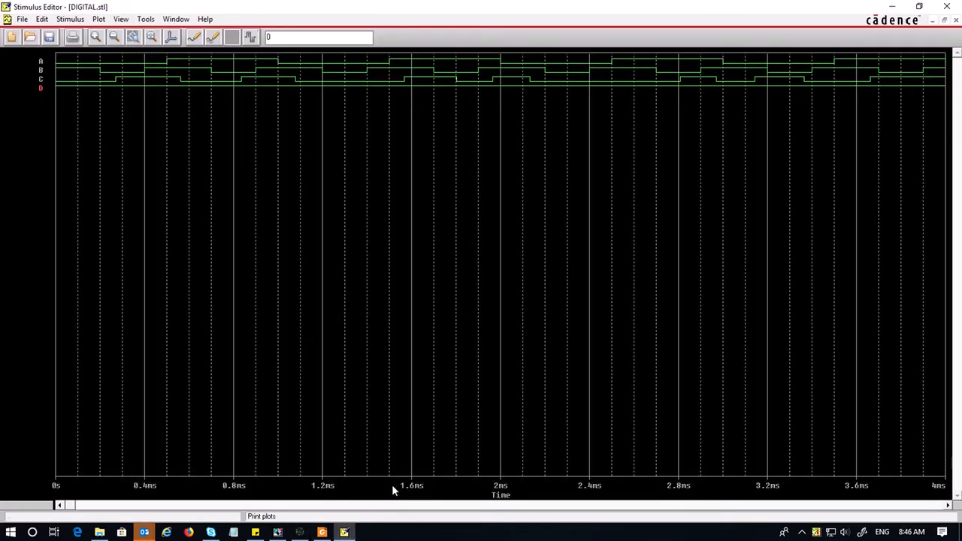
click(278, 533)
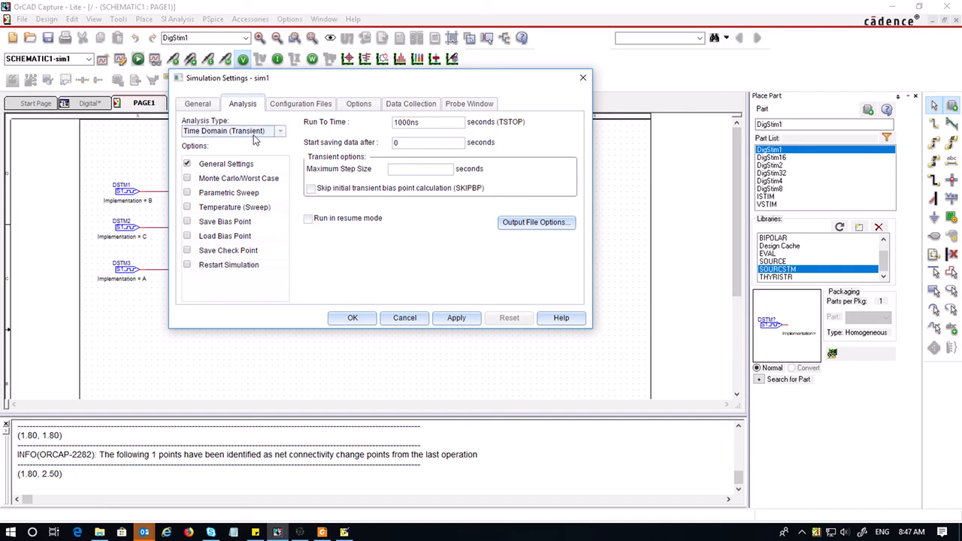
drag(428, 123, 366, 125)
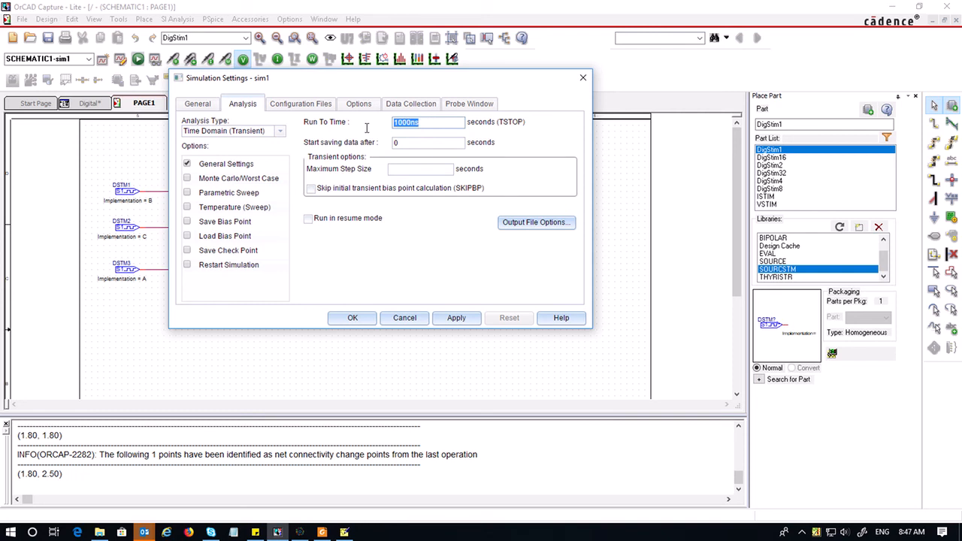
click(345, 532)
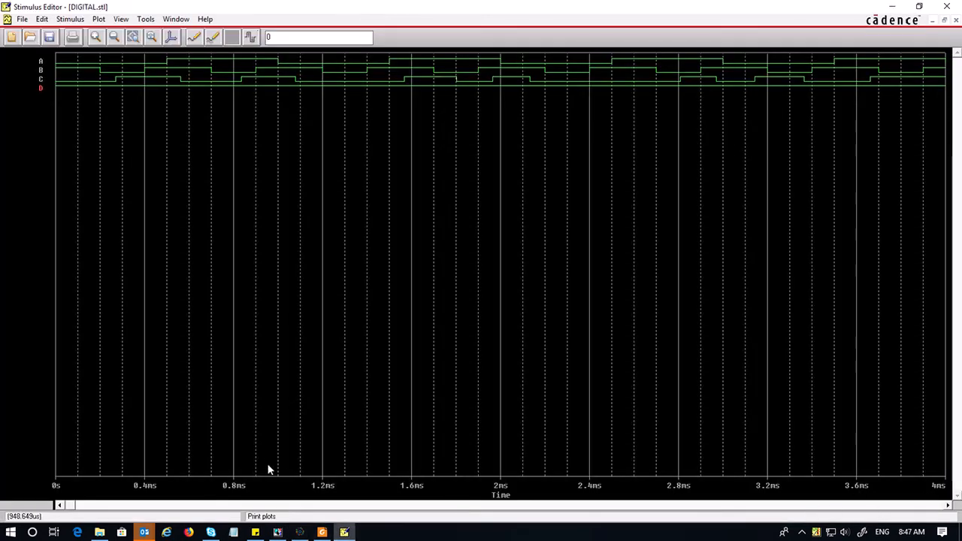
click(277, 532)
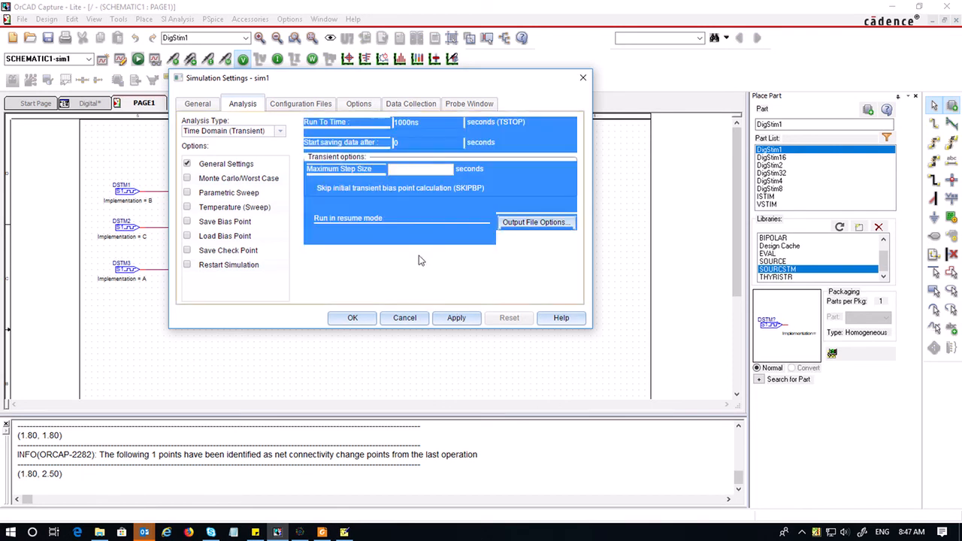
click(425, 124)
drag(424, 124, 378, 129)
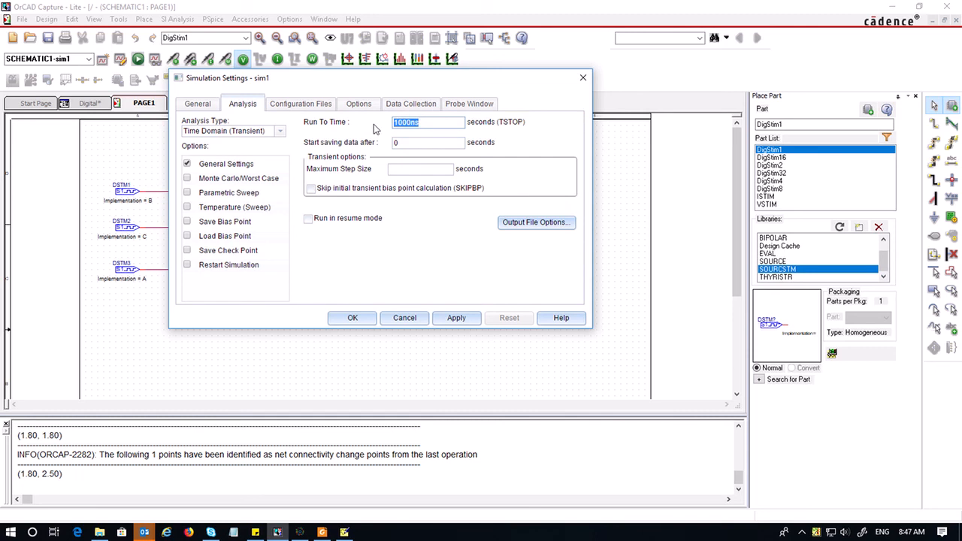
text(4m)
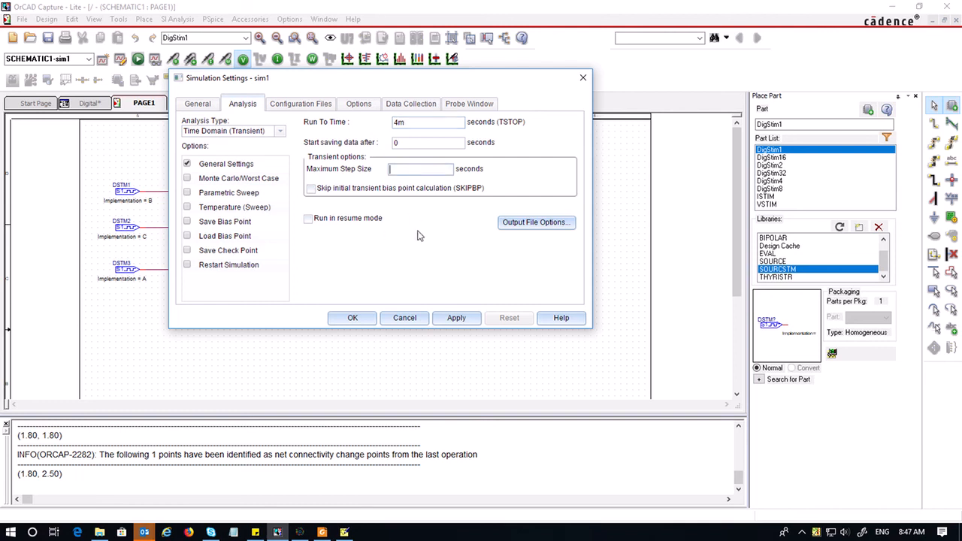
text(0.01m)
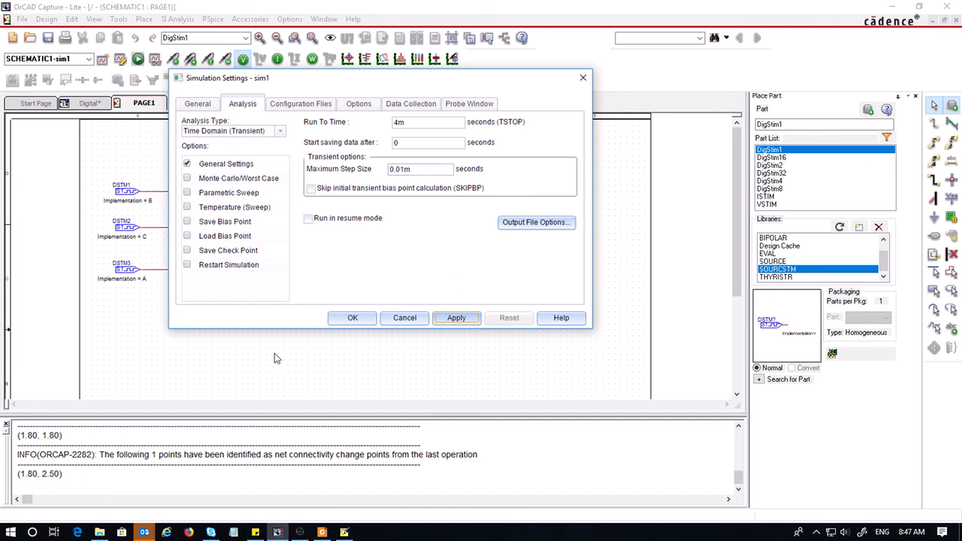
click(458, 322)
click(353, 319)
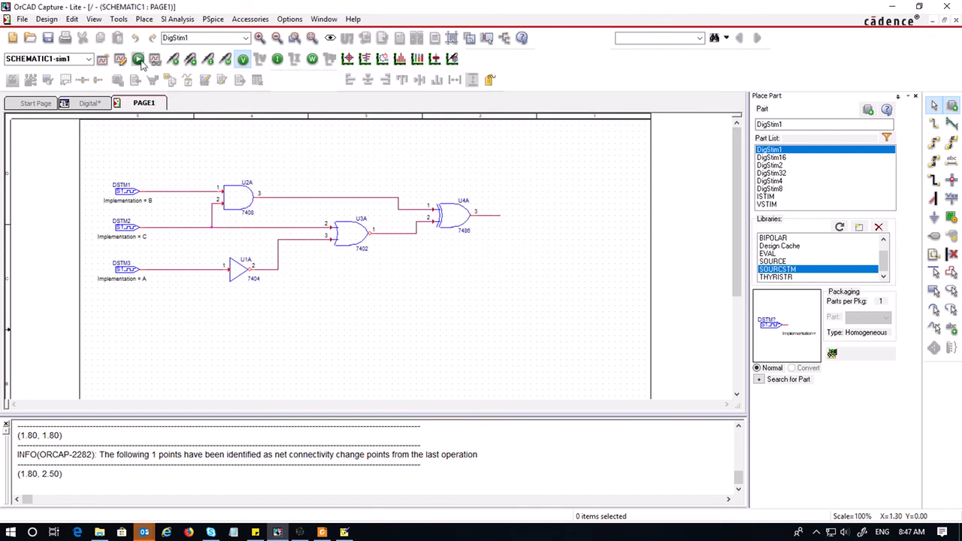
Run the PSpice simulation and widen the output message pane
click(138, 58)
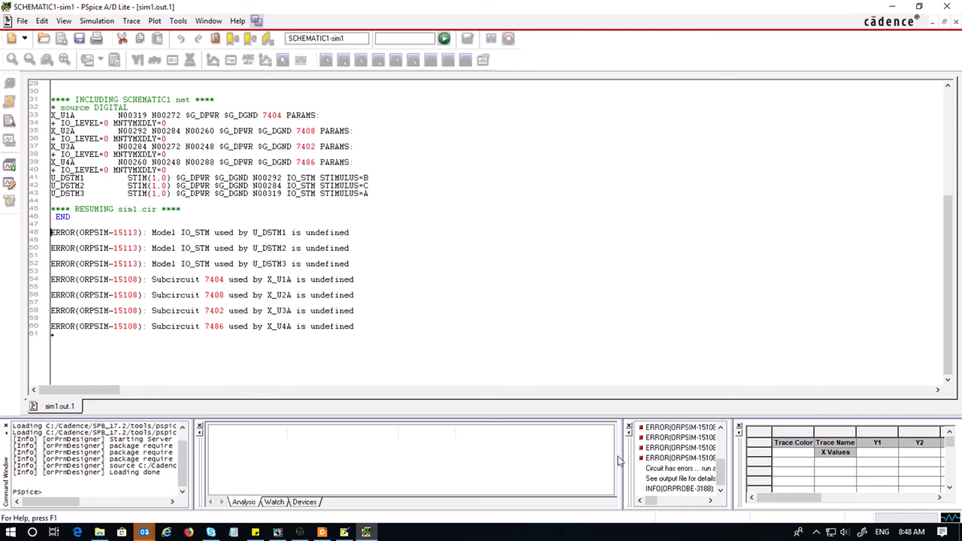
drag(623, 456, 439, 455)
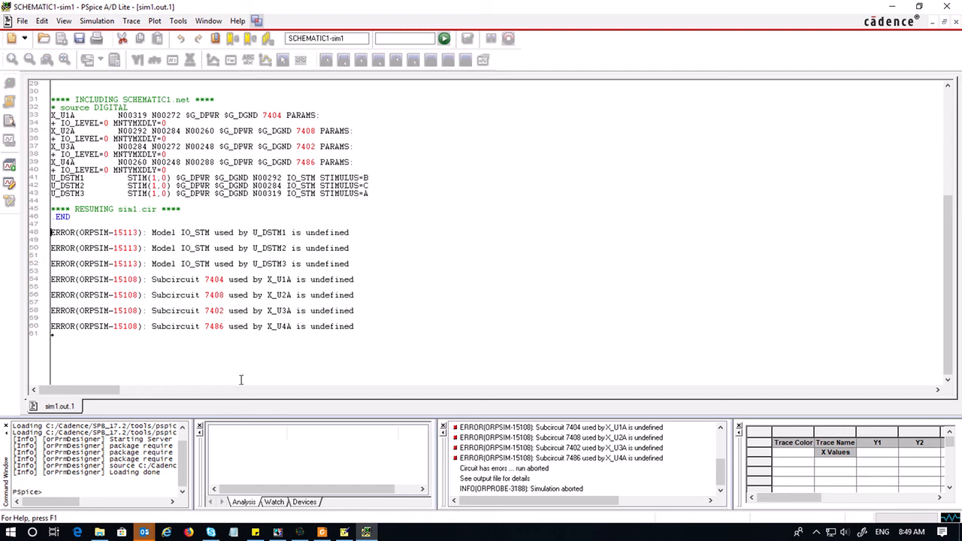
Switch to OrCAD Capture and open the configuration files of the sim1 simulation profile
mouse_move(277, 533)
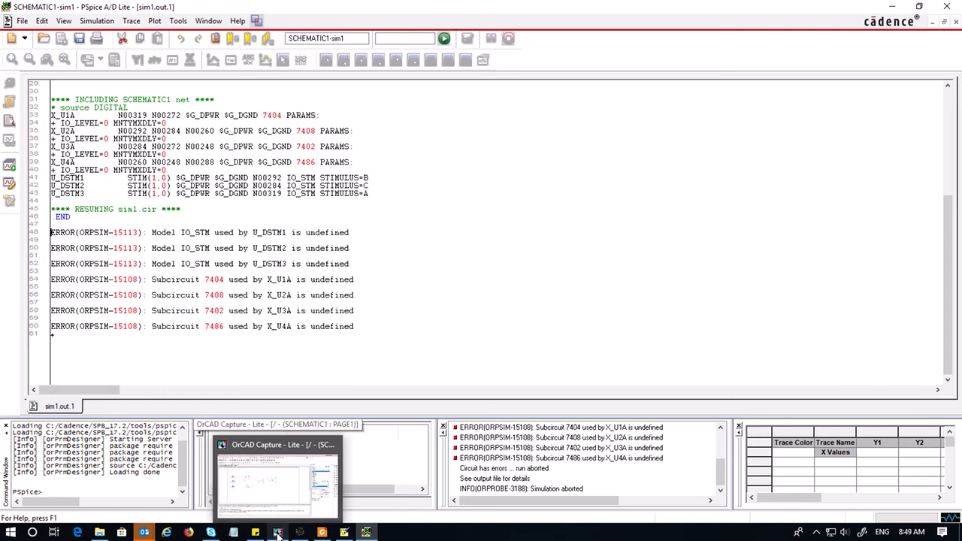
click(277, 533)
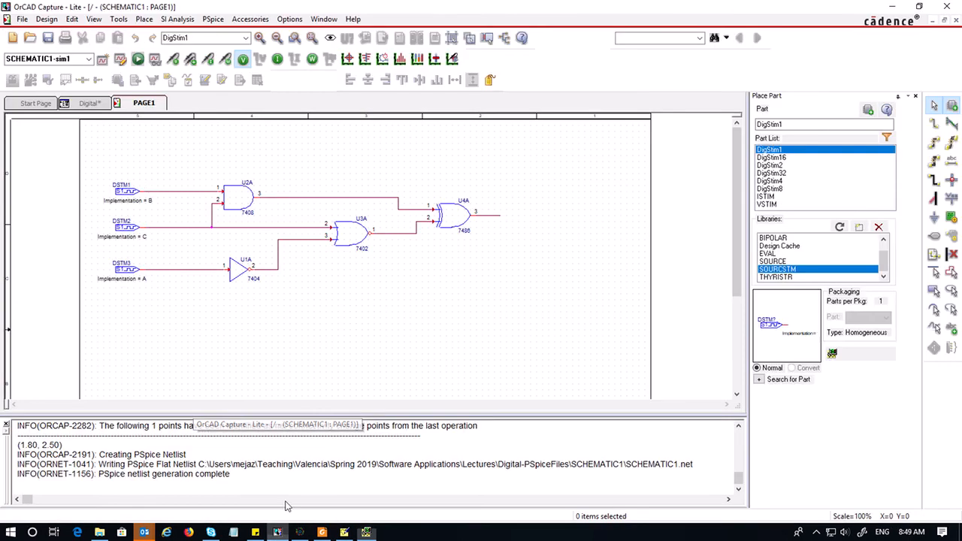
click(121, 60)
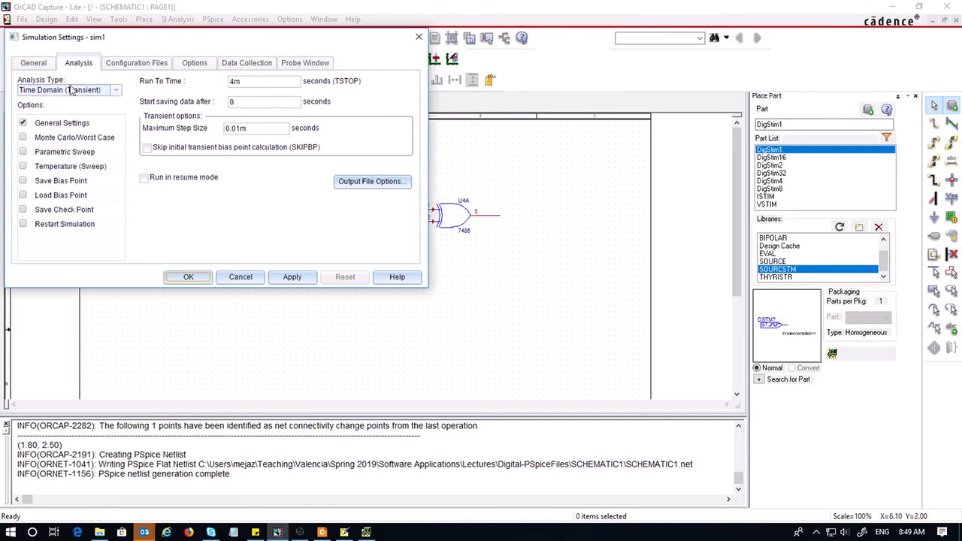
click(143, 63)
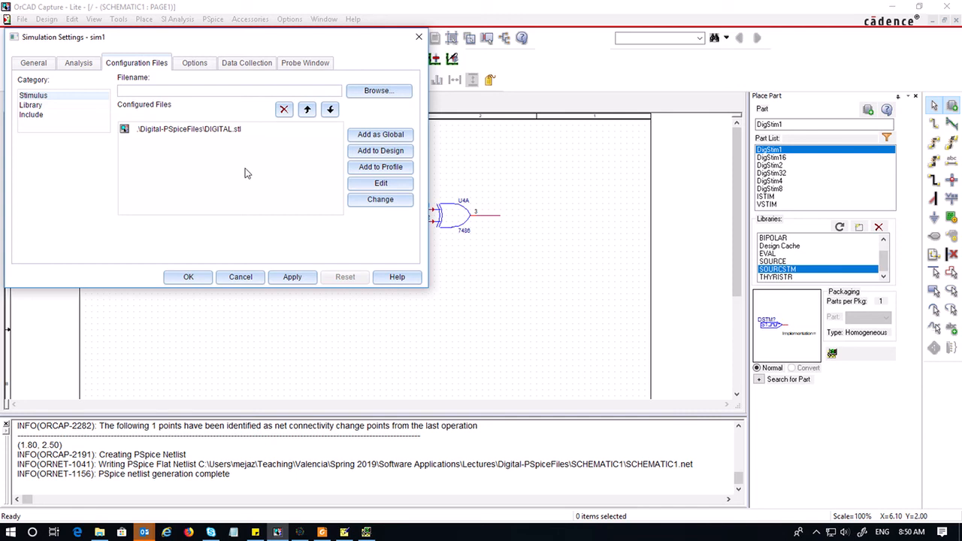
Browse to the Digital-PSpiceFiles folder to inspect the configured stimulus file, and cancel the file browser
click(376, 91)
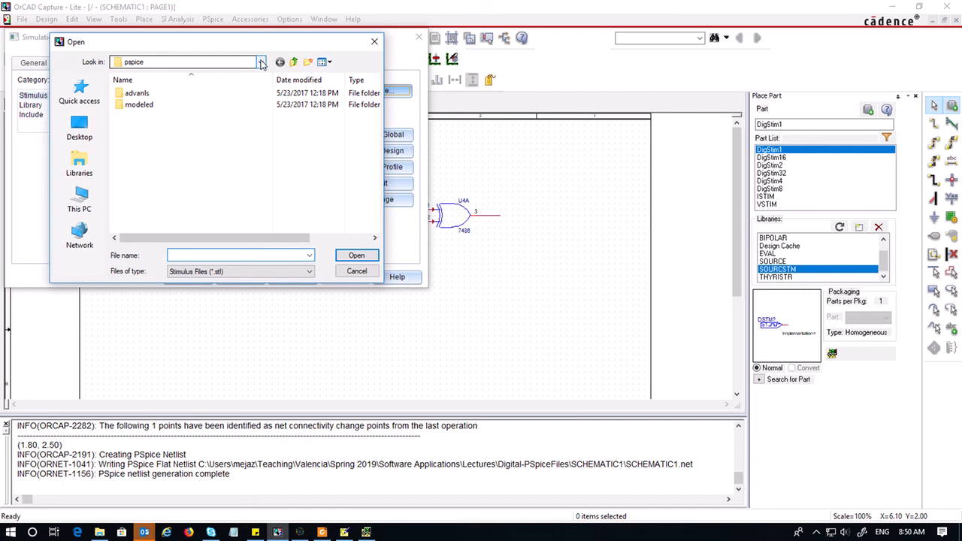
click(262, 63)
click(262, 63)
click(261, 63)
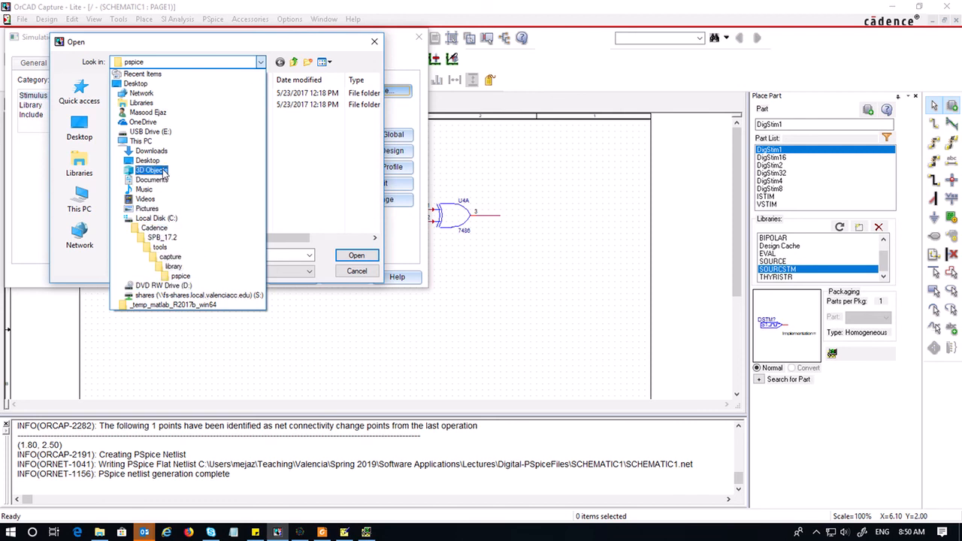
click(149, 112)
scroll(292, 192, down, 1)
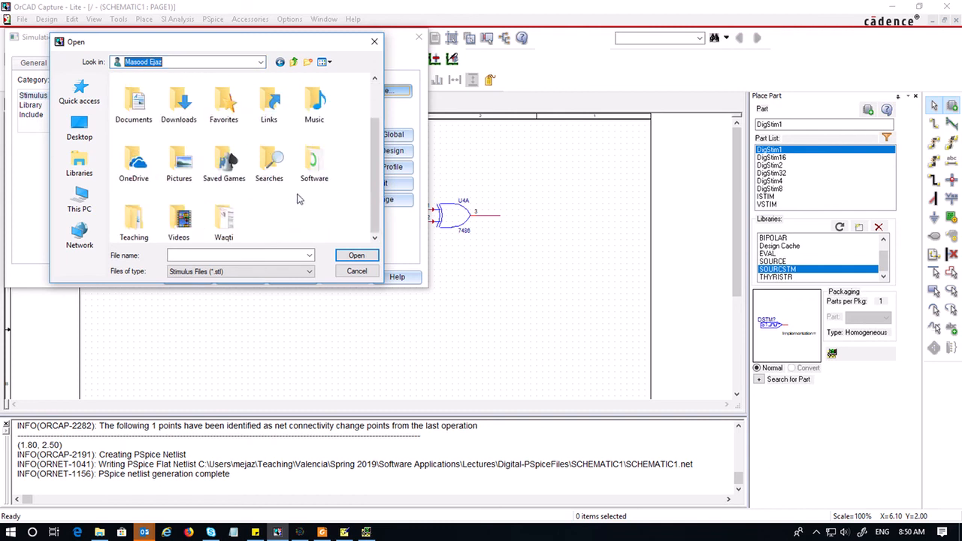
double_click(134, 215)
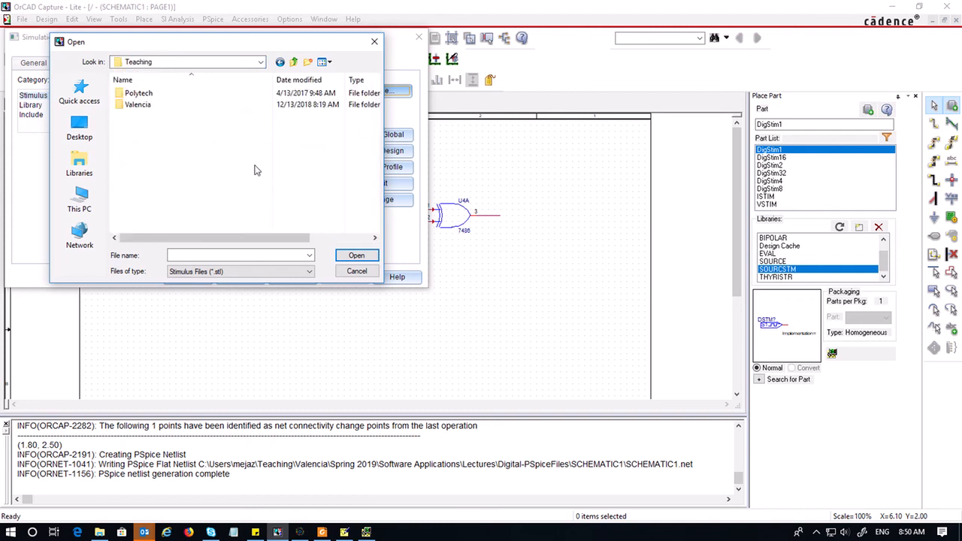
double_click(143, 104)
scroll(186, 178, down, 5)
scroll(187, 178, down, 1)
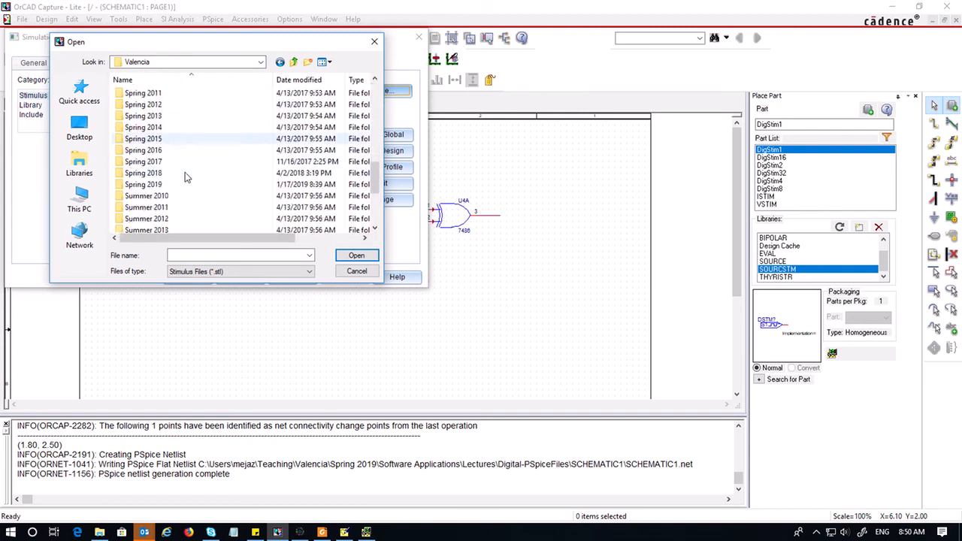
double_click(187, 189)
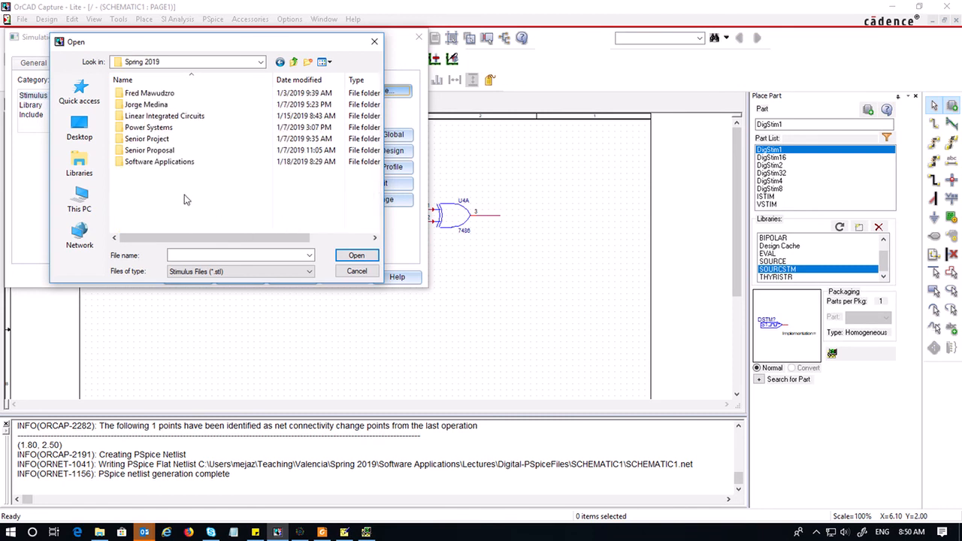
double_click(158, 161)
double_click(147, 95)
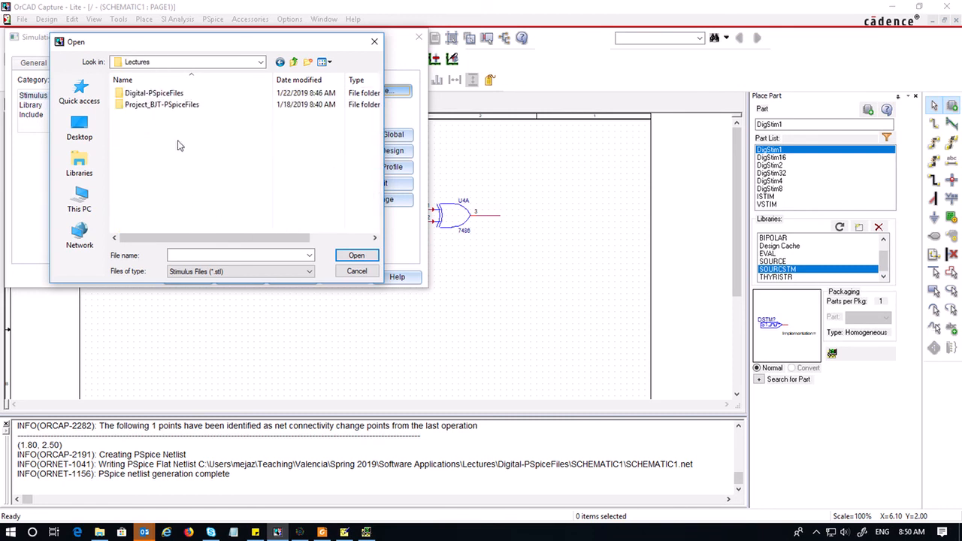
double_click(168, 94)
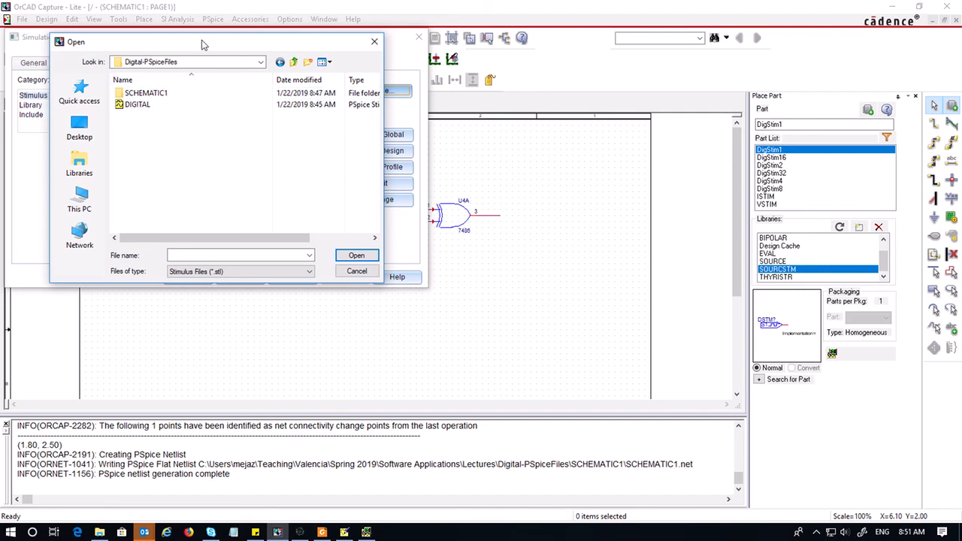
drag(202, 45, 492, 153)
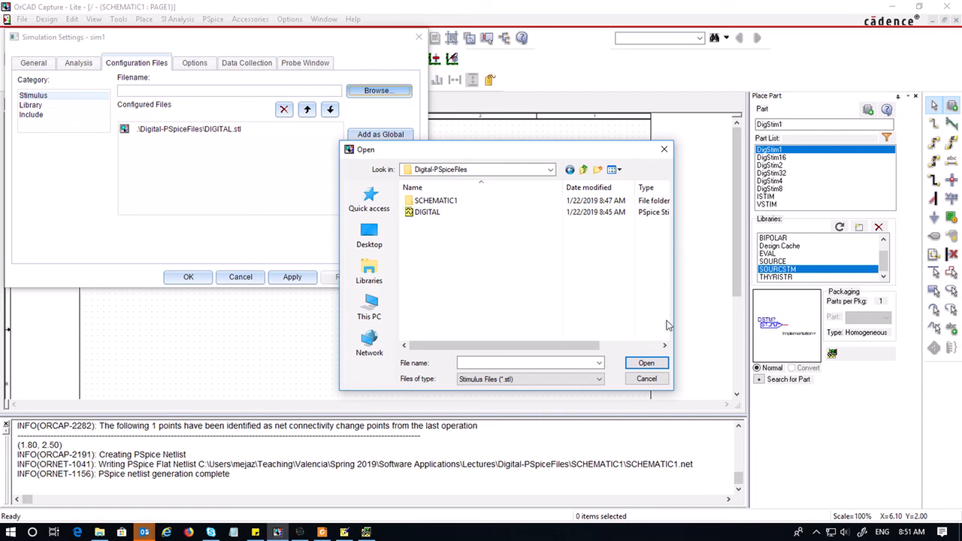
drag(581, 345, 613, 345)
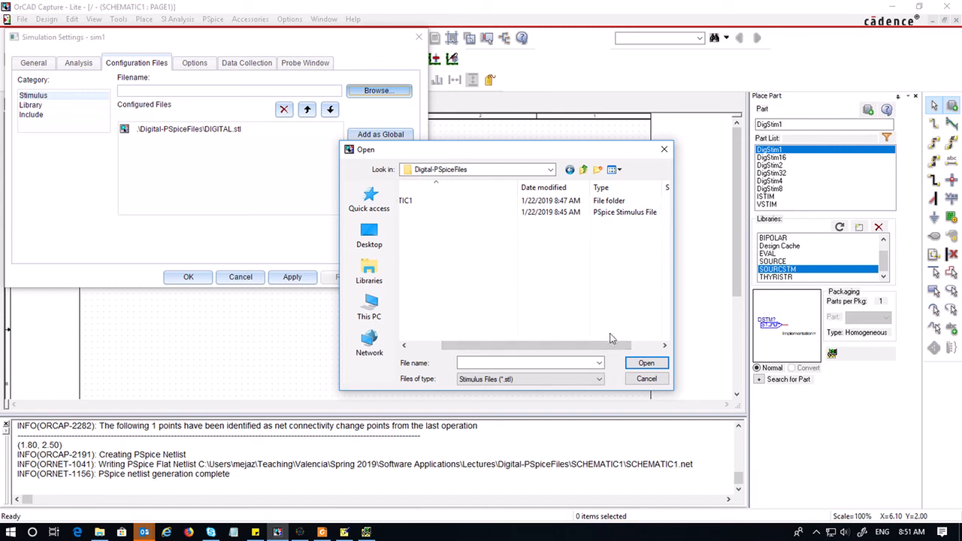
drag(611, 350, 526, 347)
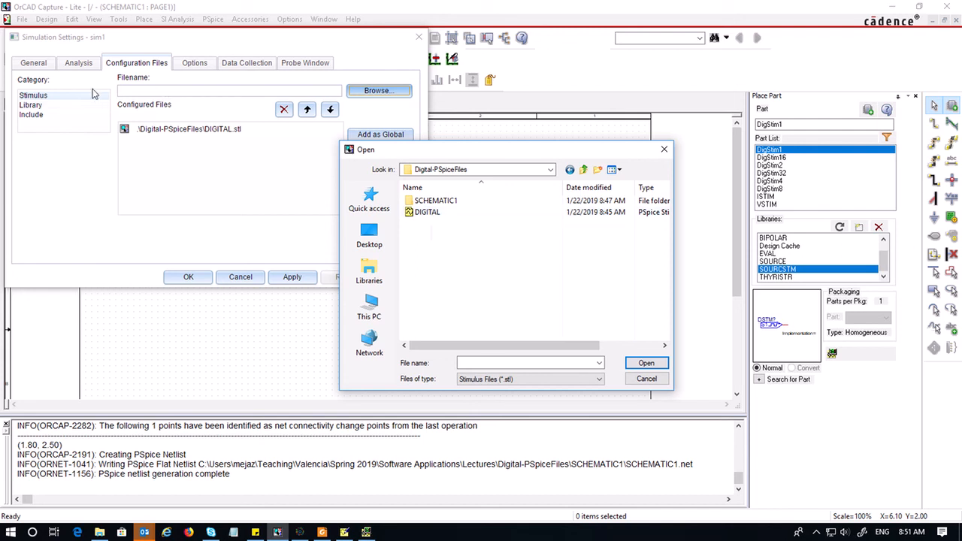
click(646, 379)
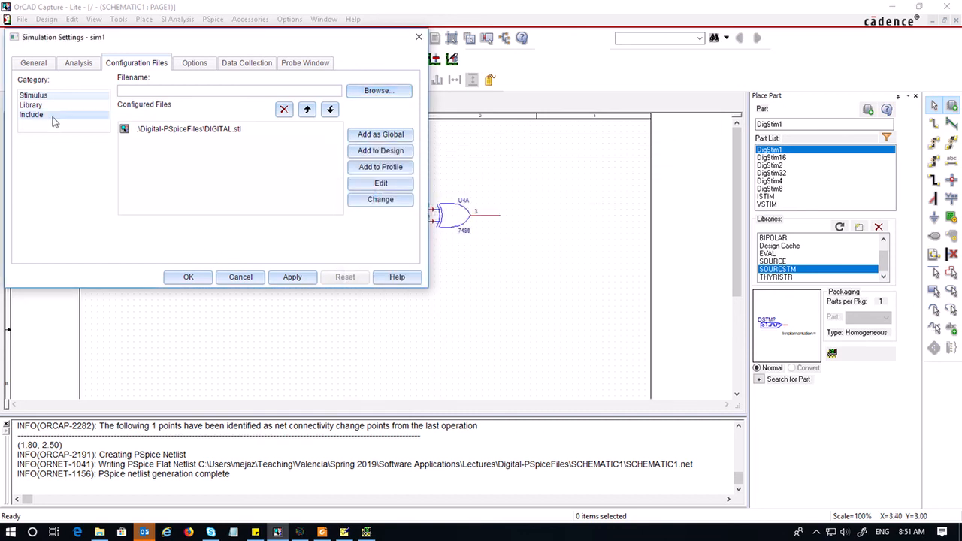
Add the dig_io.lib library from the PSpice library folder to the design's library configuration
click(31, 105)
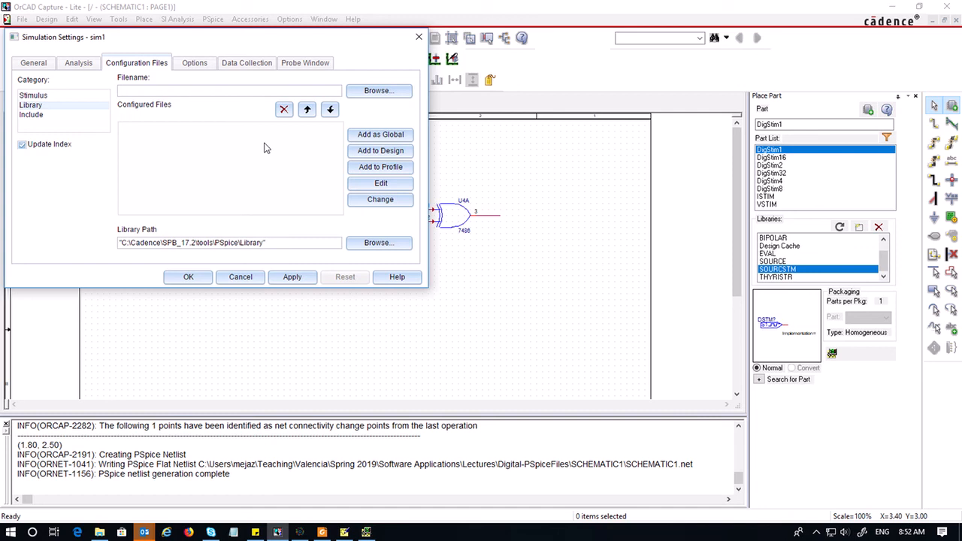
click(378, 91)
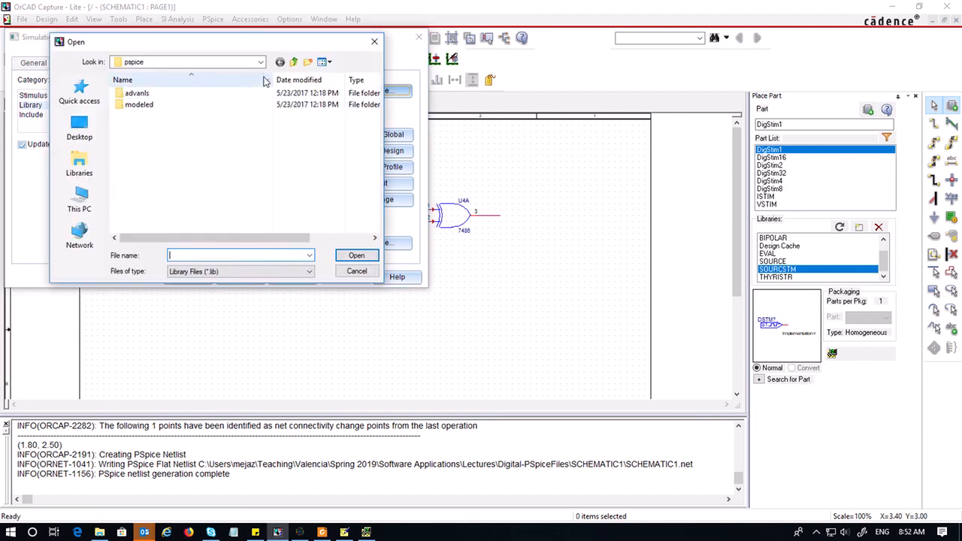
drag(249, 45, 487, 113)
click(550, 130)
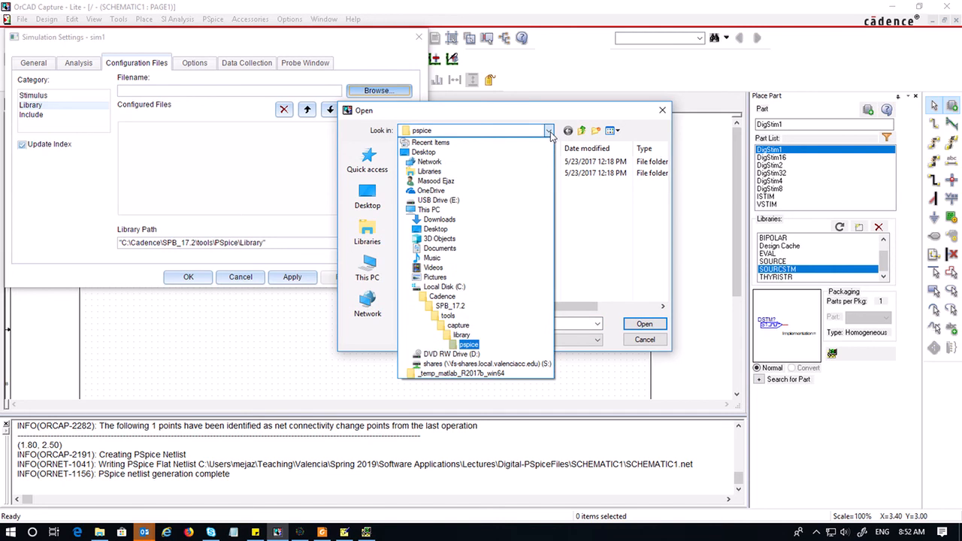
click(448, 316)
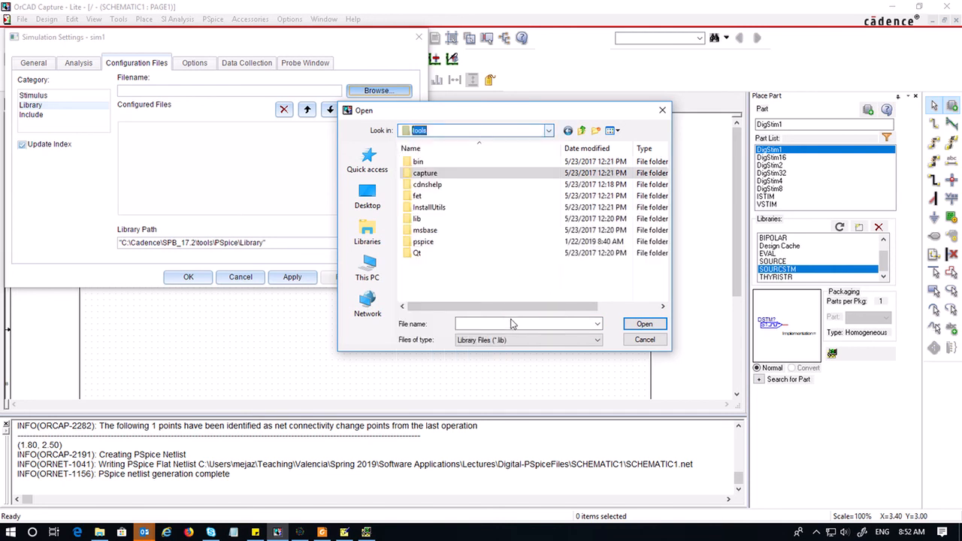
double_click(424, 242)
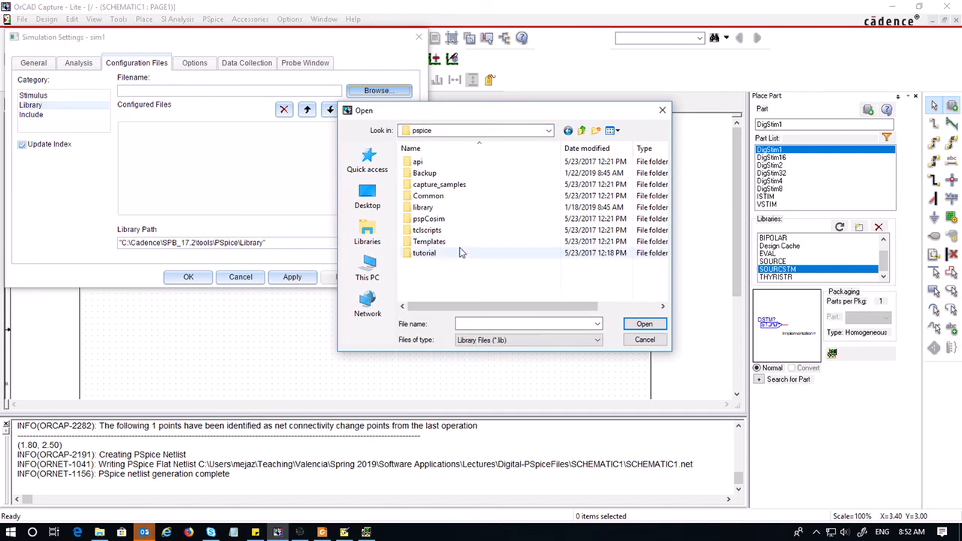
double_click(422, 207)
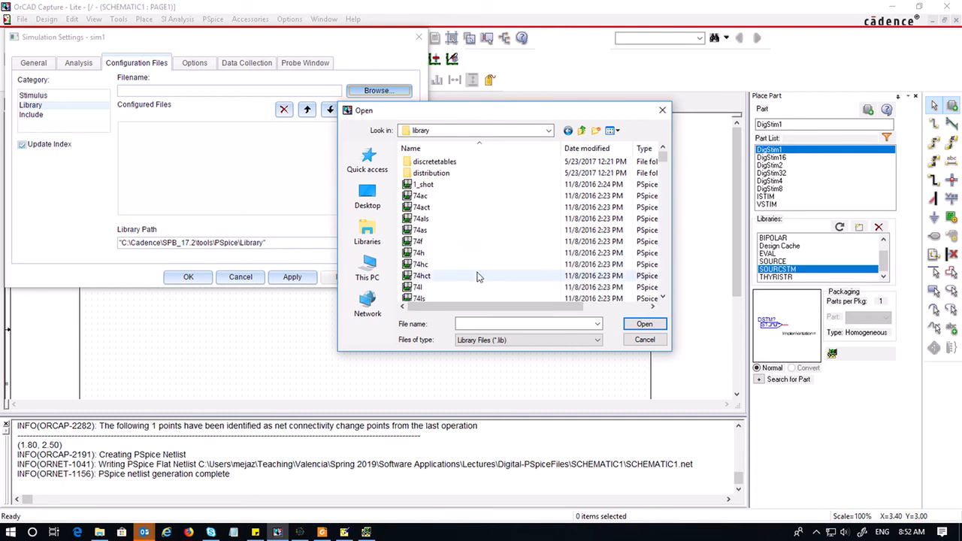
scroll(481, 259, down, 8)
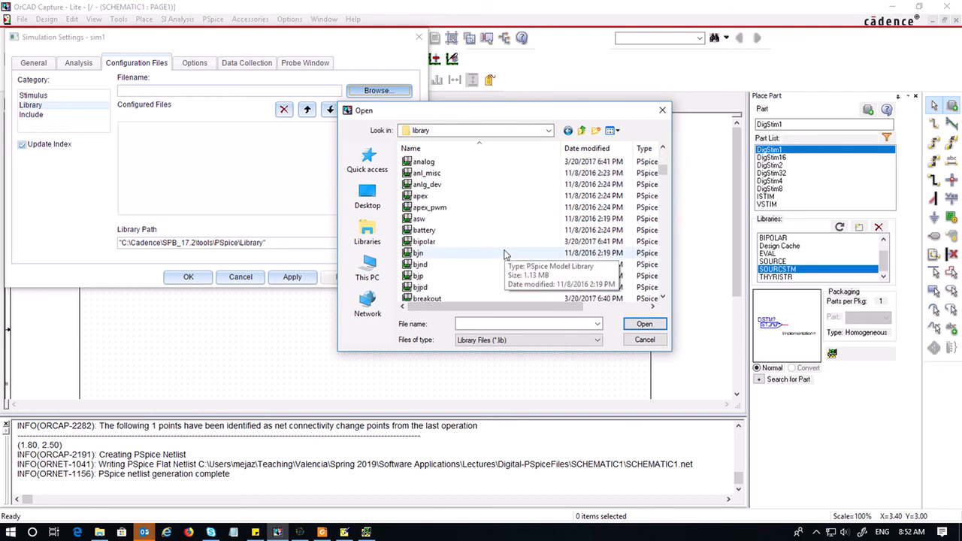
scroll(504, 252, down, 3)
scroll(503, 249, down, 3)
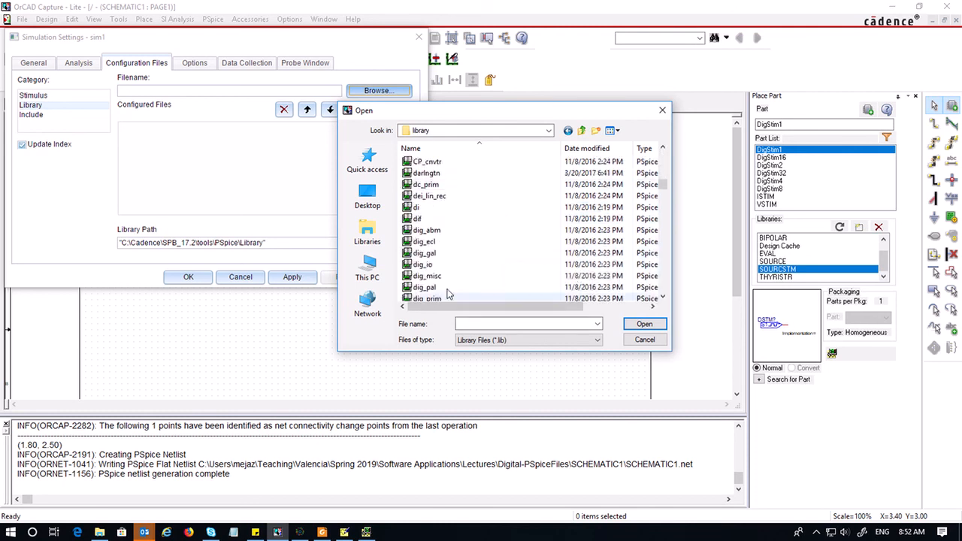
click(423, 265)
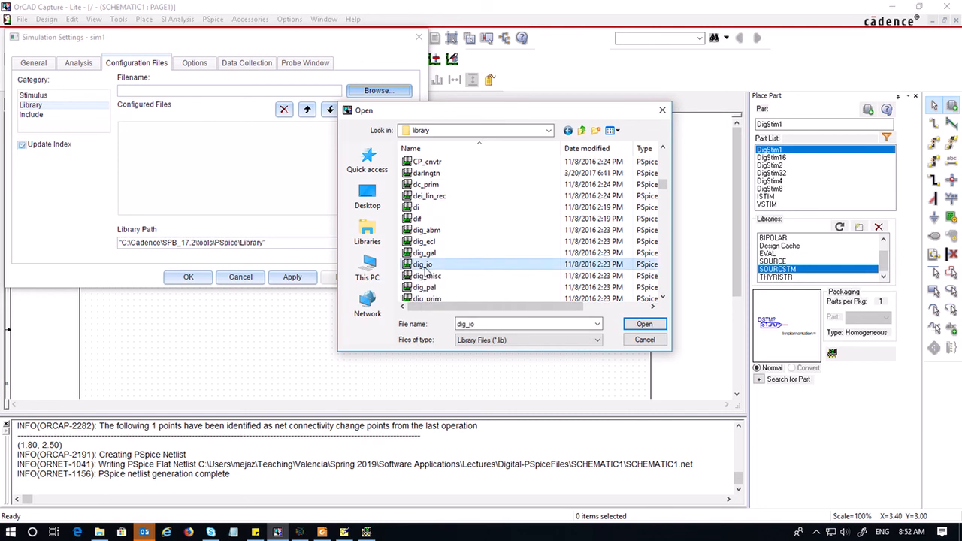
click(636, 327)
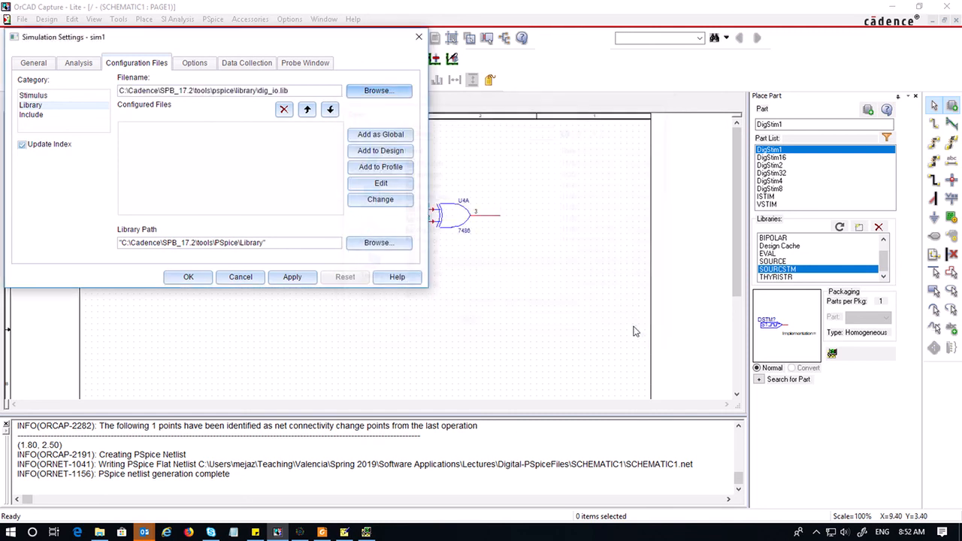
click(385, 150)
Add the eval.lib library from the same PSpice library folder to the design
click(378, 90)
scroll(273, 174, down, 15)
scroll(273, 174, down, 8)
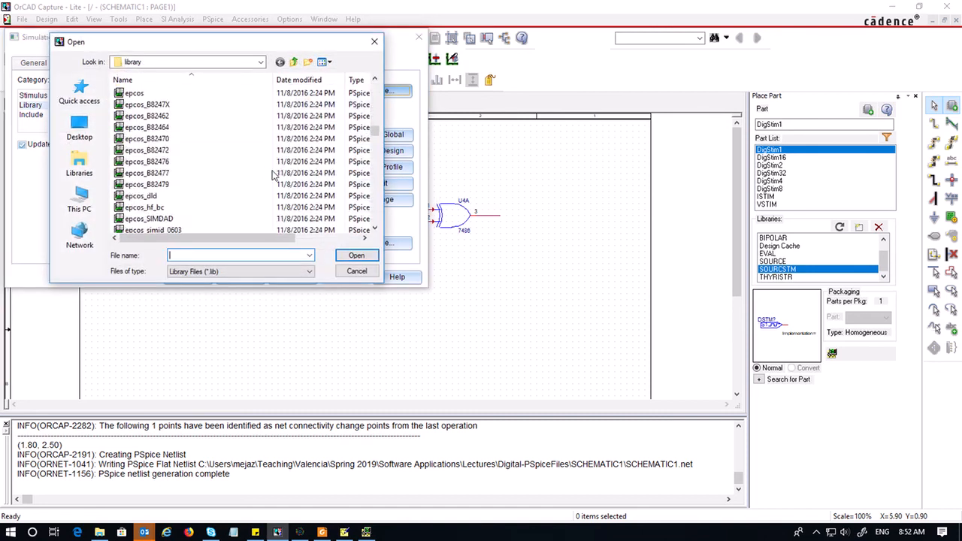
scroll(272, 174, up, 1)
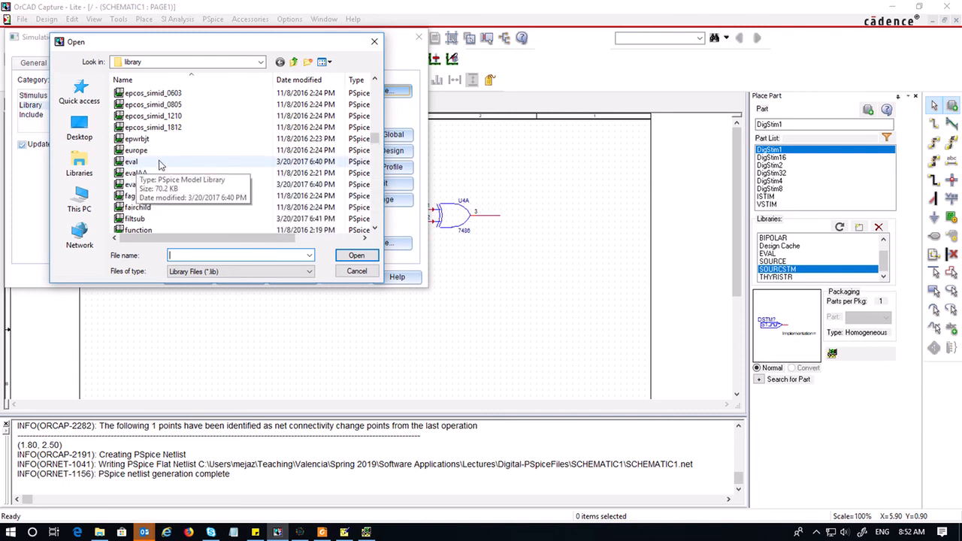
double_click(131, 162)
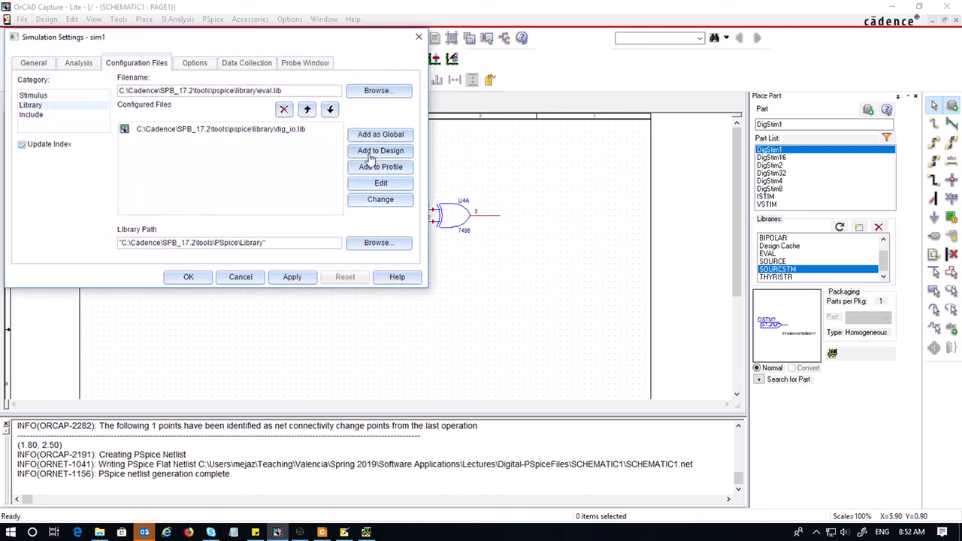
click(380, 150)
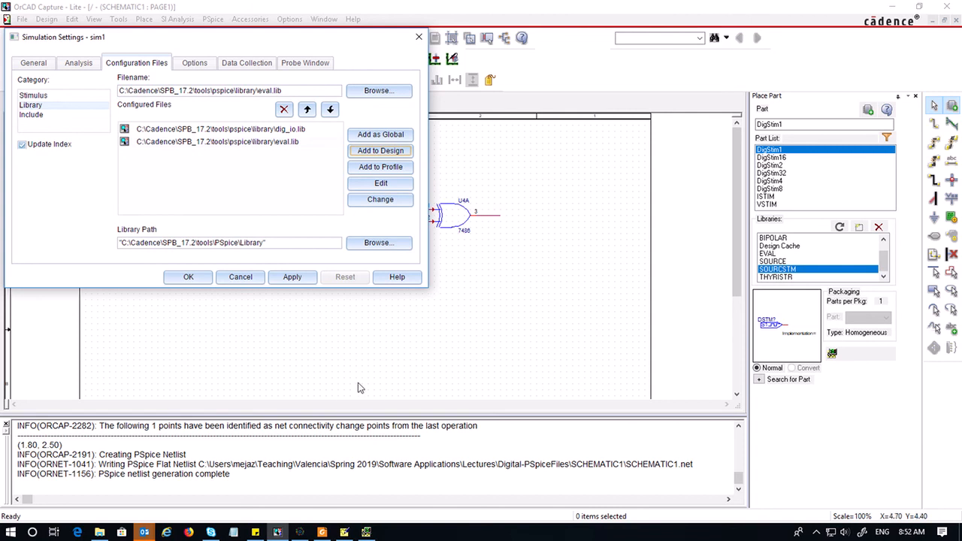
Apply and accept the library settings, and rerun the PSpice simulation
click(292, 278)
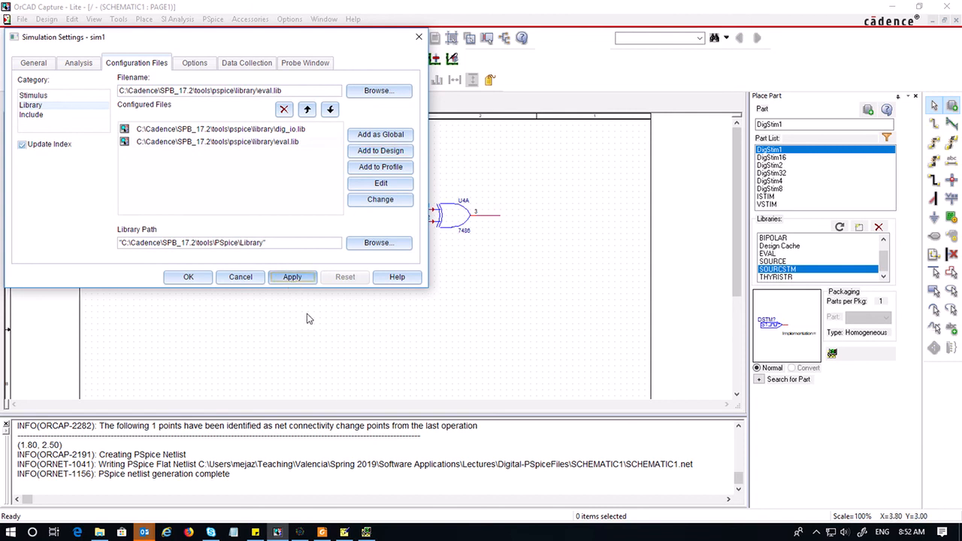
click(189, 276)
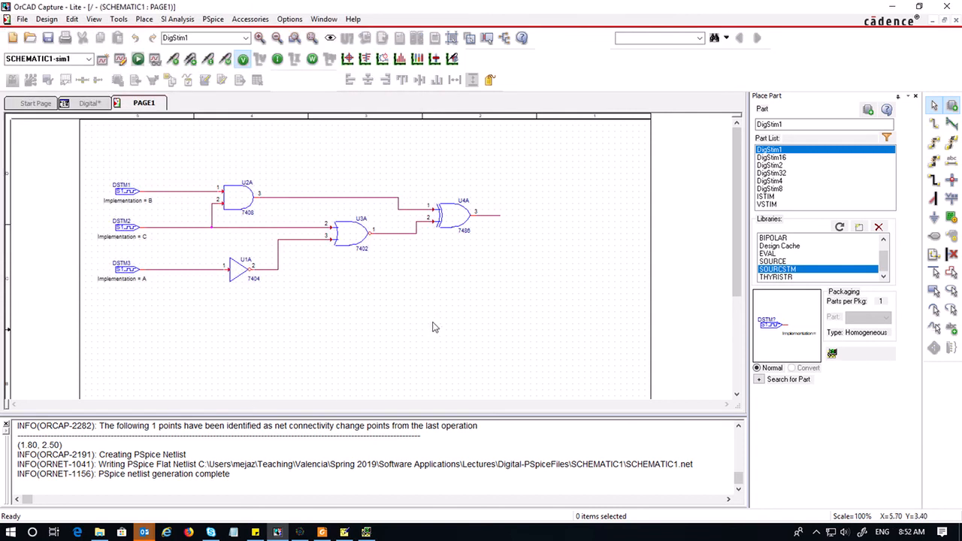
click(139, 59)
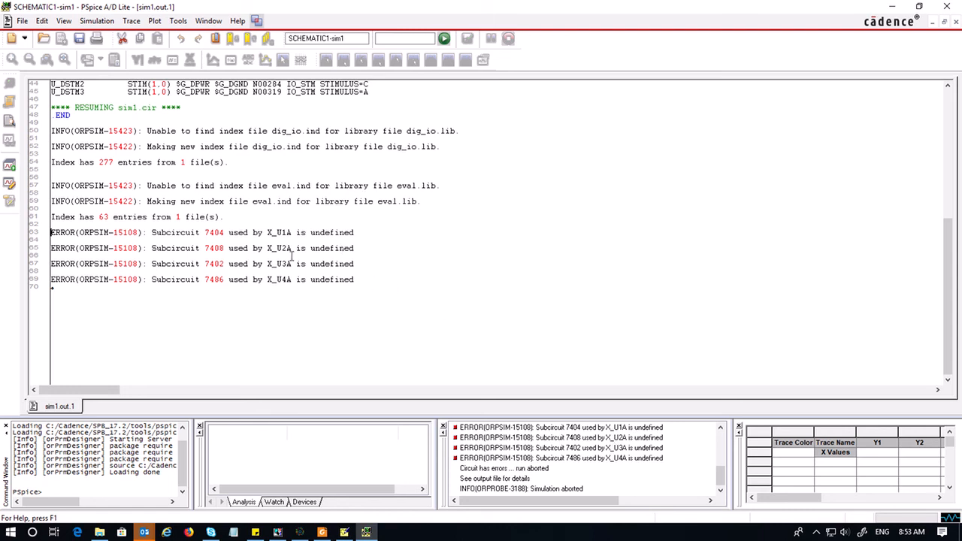
Review the simulation output messages and return to the OrCAD Capture schematic
scroll(600, 475, up, 3)
scroll(600, 474, down, 3)
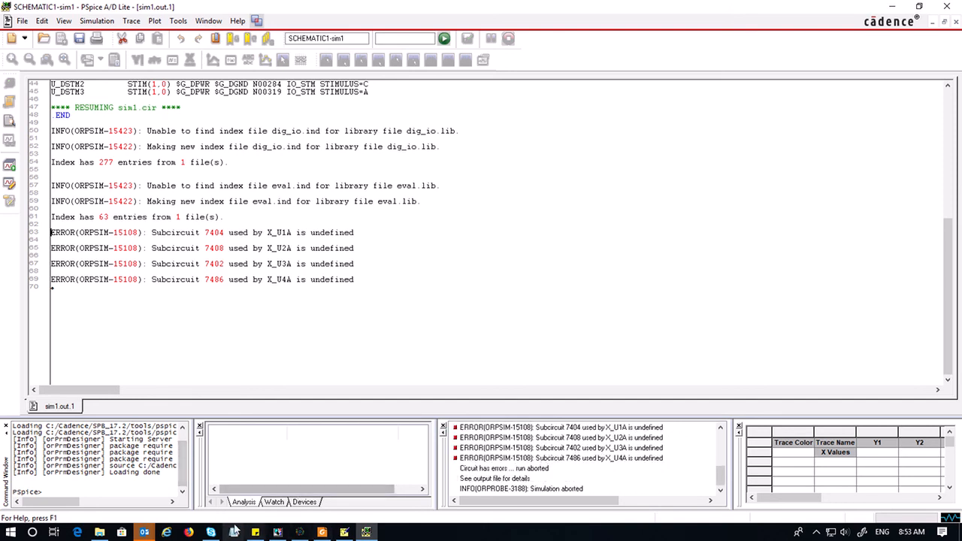
click(278, 532)
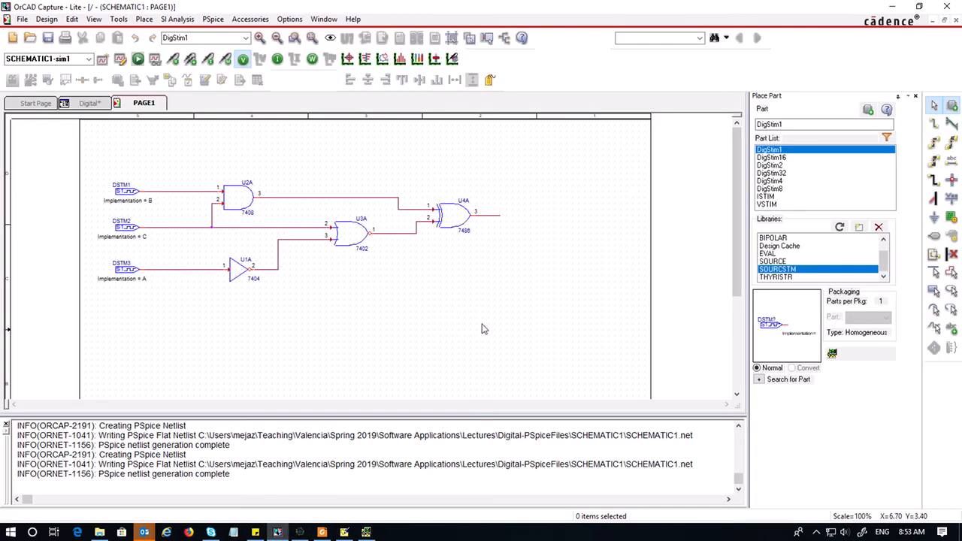
Remove eval.lib from the design's configured simulation libraries
click(787, 255)
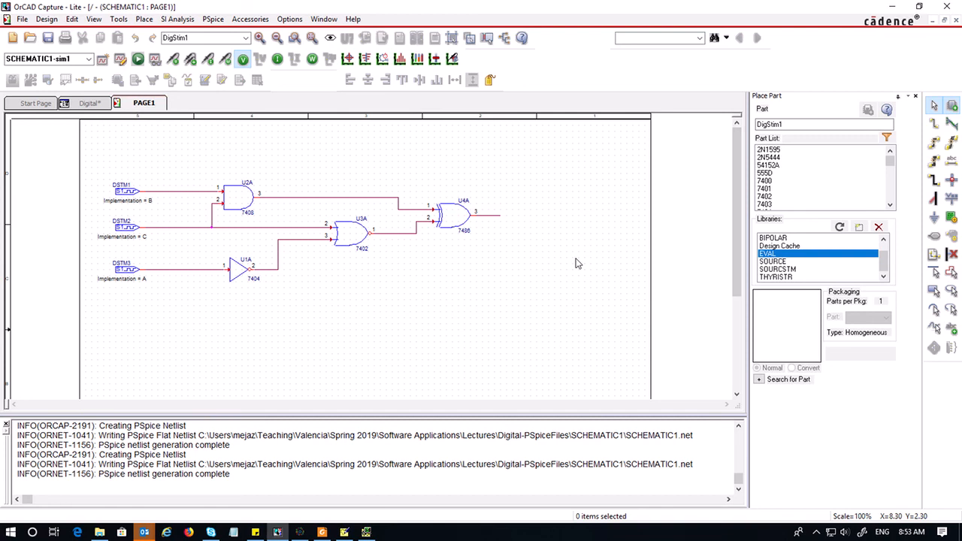
click(120, 59)
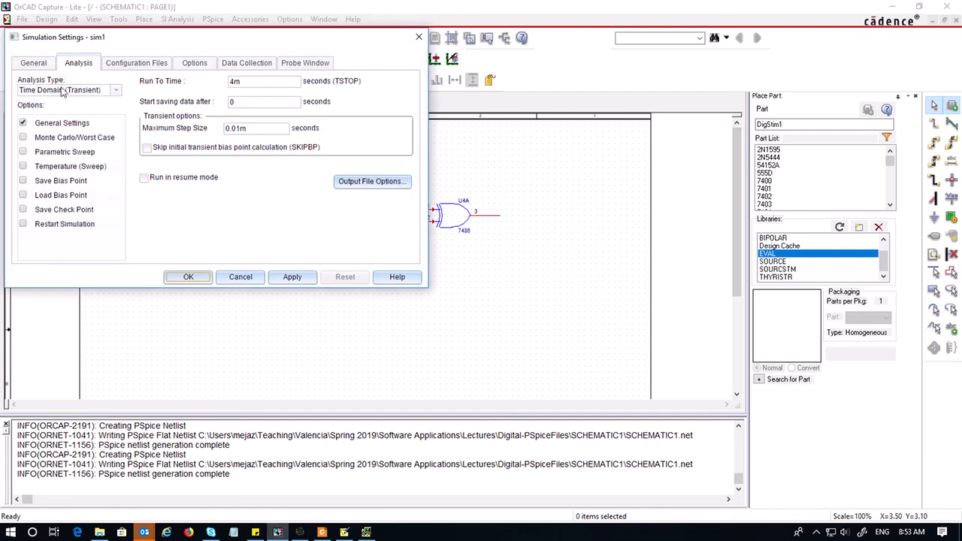
click(136, 63)
click(34, 105)
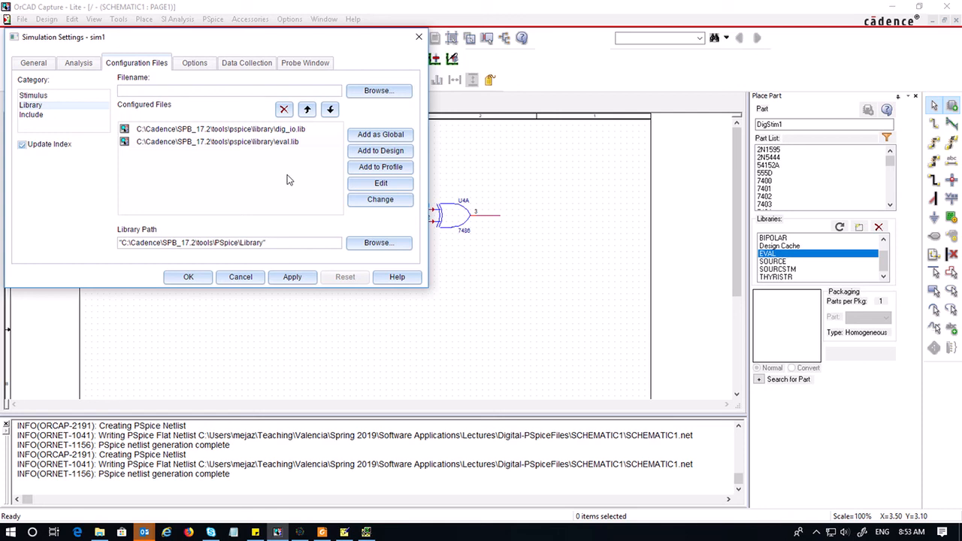
click(258, 143)
click(283, 109)
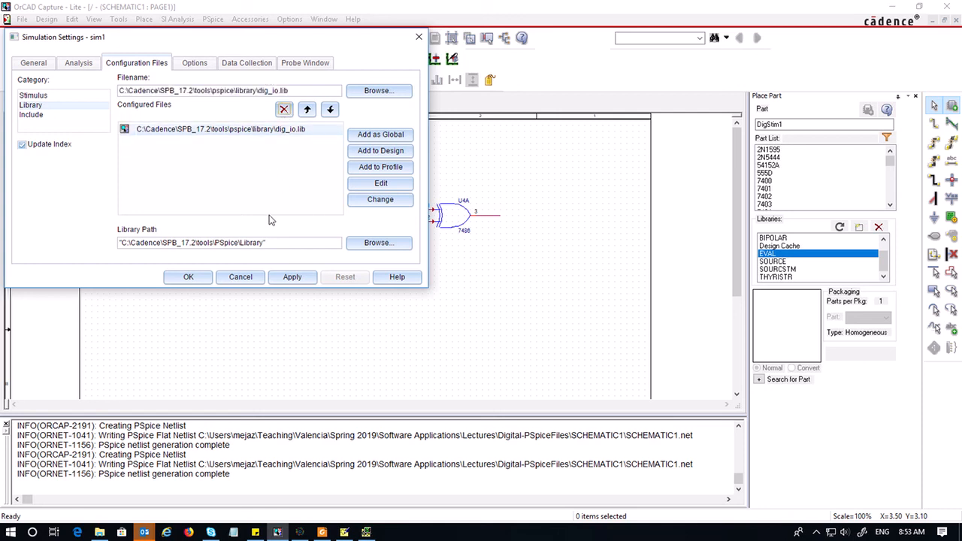
Browse the PSpice library folder, add eval.lib back to the design, then apply and accept the simulation settings
click(387, 93)
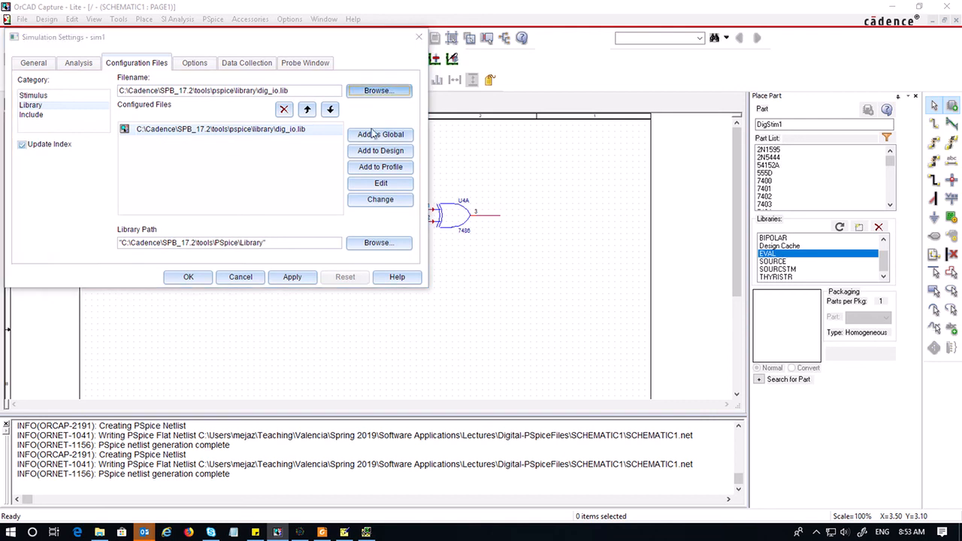
scroll(266, 196, down, 10)
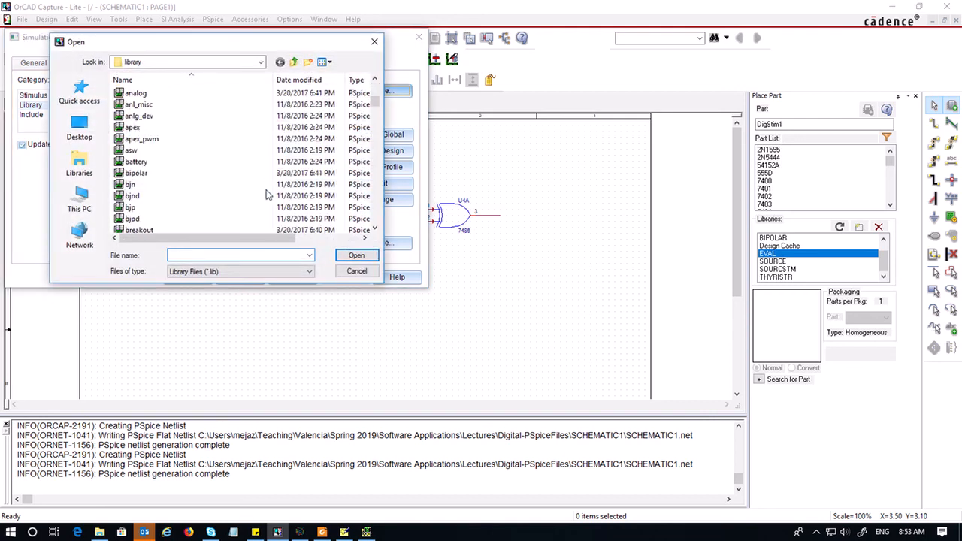
scroll(266, 196, down, 7)
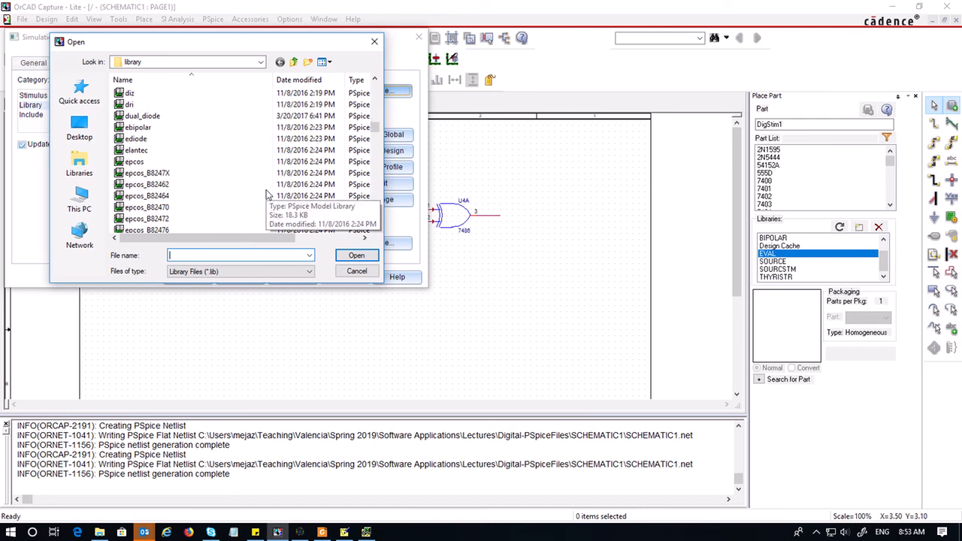
scroll(266, 195, down, 4)
scroll(266, 196, down, 1)
click(265, 195)
click(356, 256)
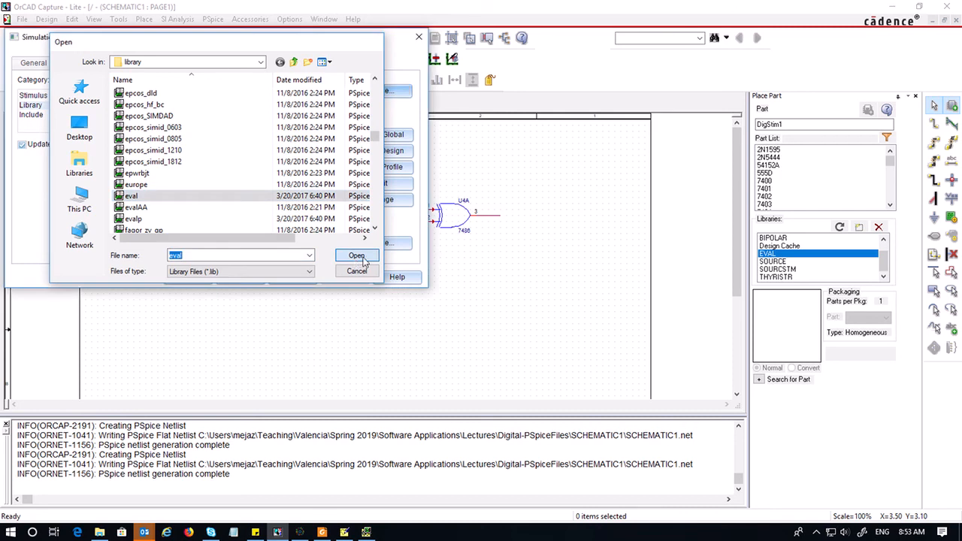
click(380, 150)
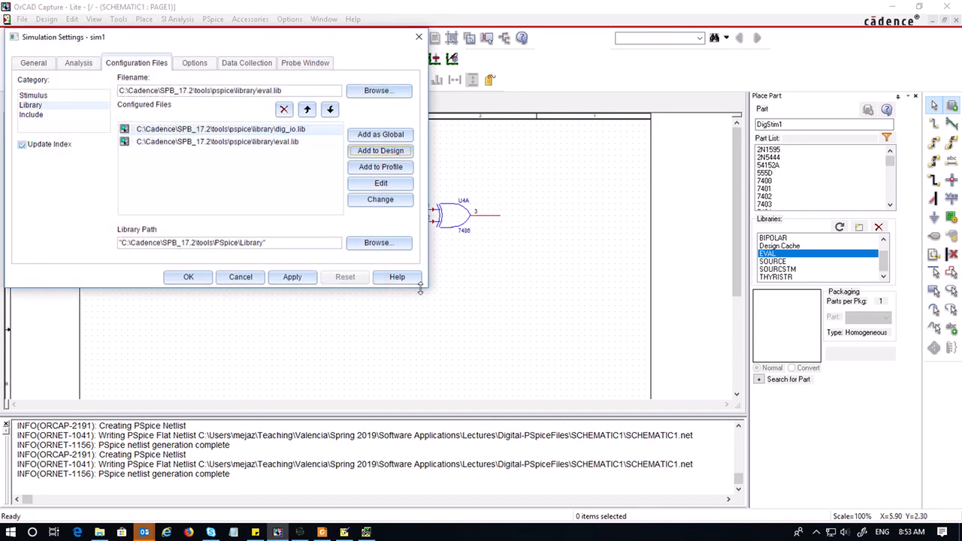
click(297, 278)
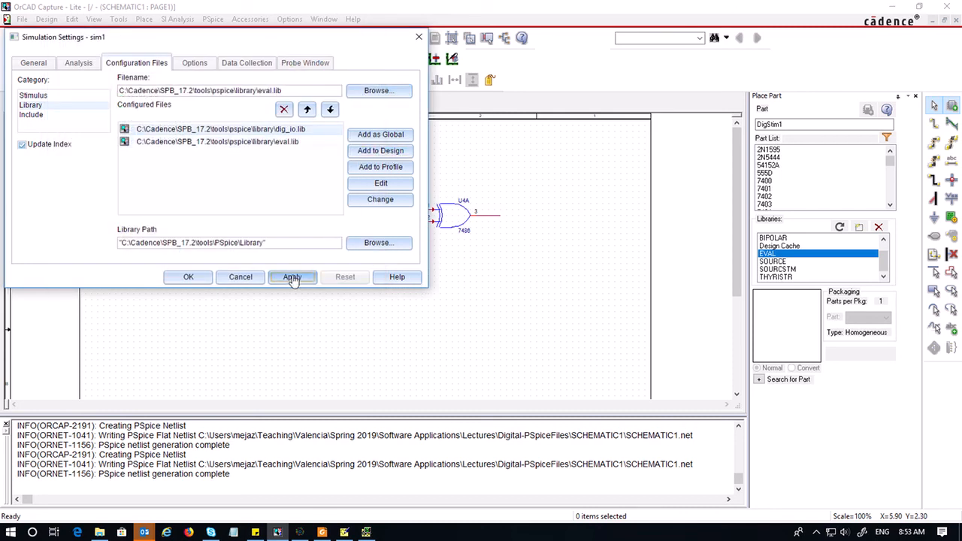
click(188, 277)
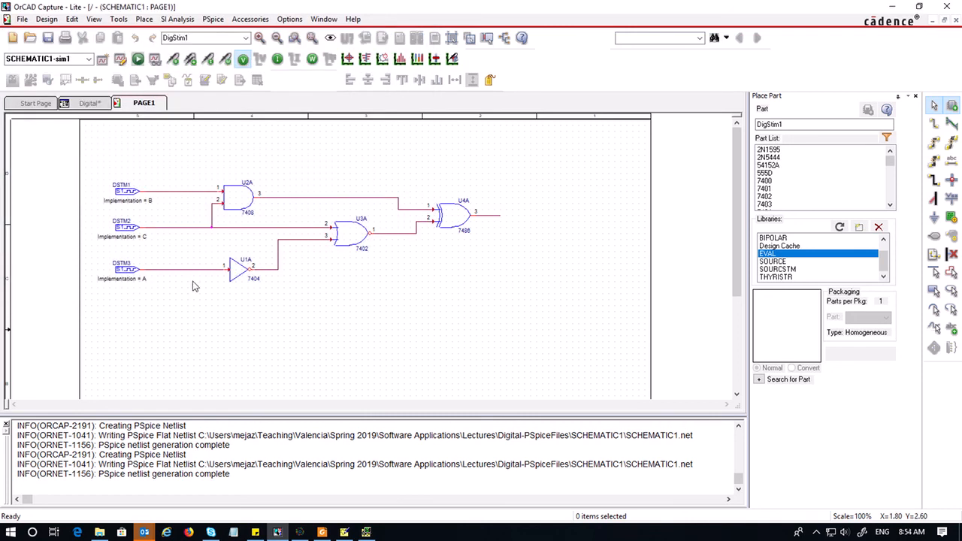
Run the PSpice simulation, review its output, and return to the schematic
click(137, 60)
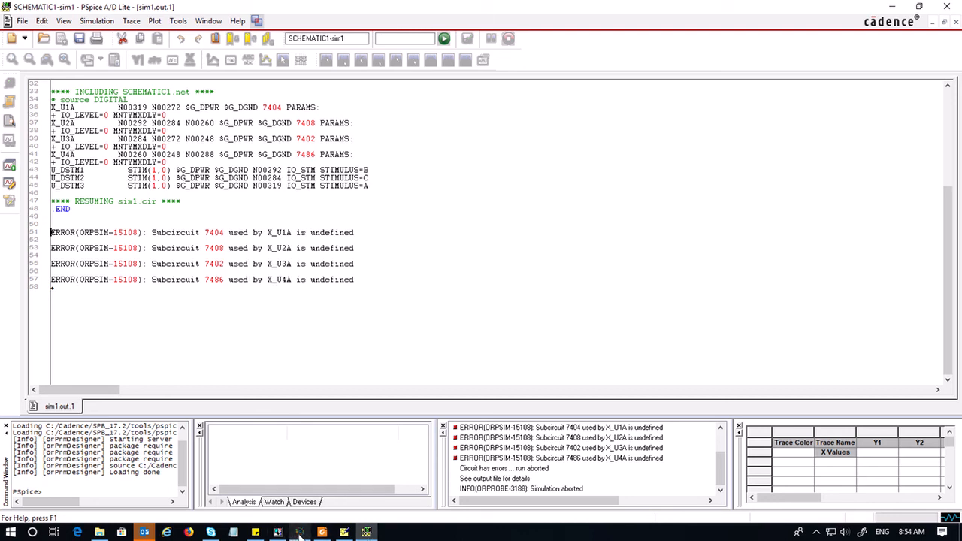
mouse_move(300, 533)
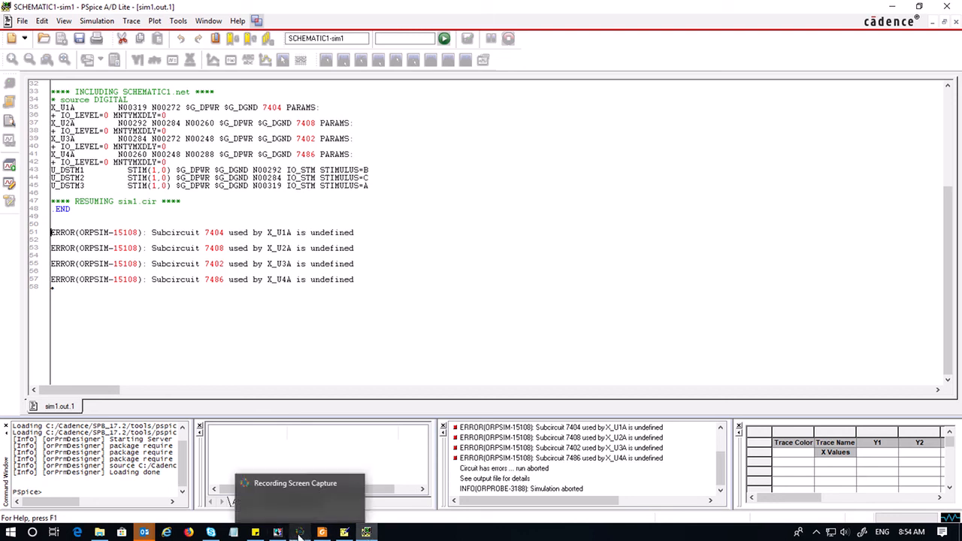
click(300, 532)
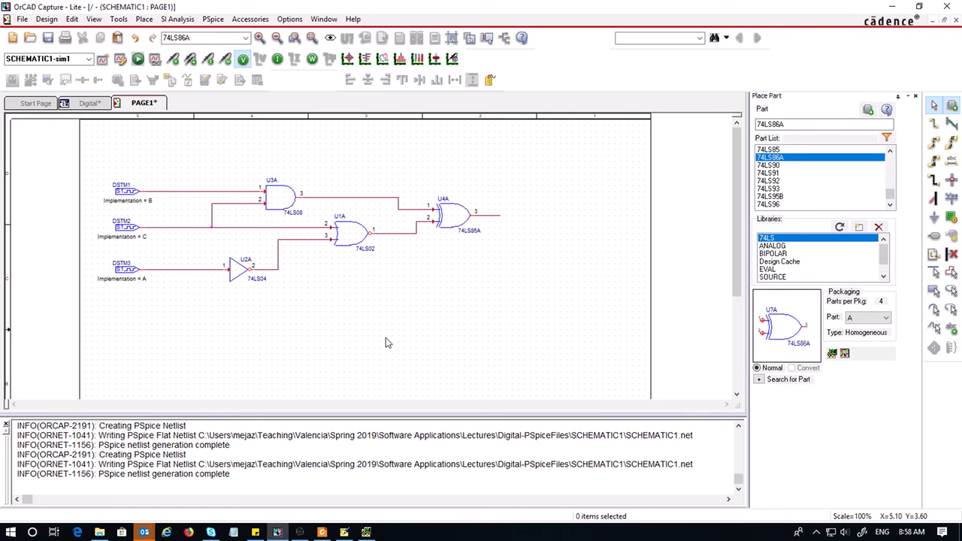
Save the design and apply the simulation settings with dig_io.lib and 74ls.lib as configured libraries
key(ctrl+s)
click(121, 61)
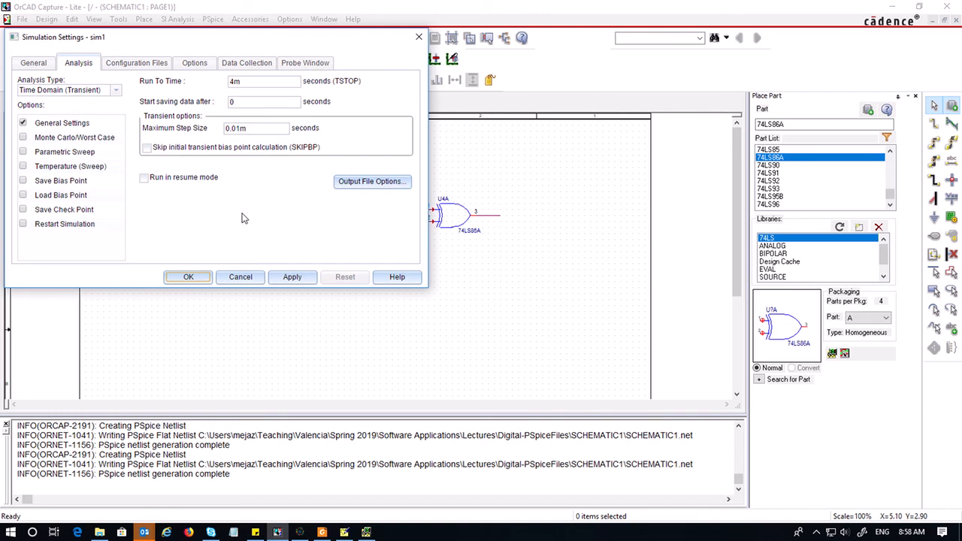
click(133, 67)
click(33, 105)
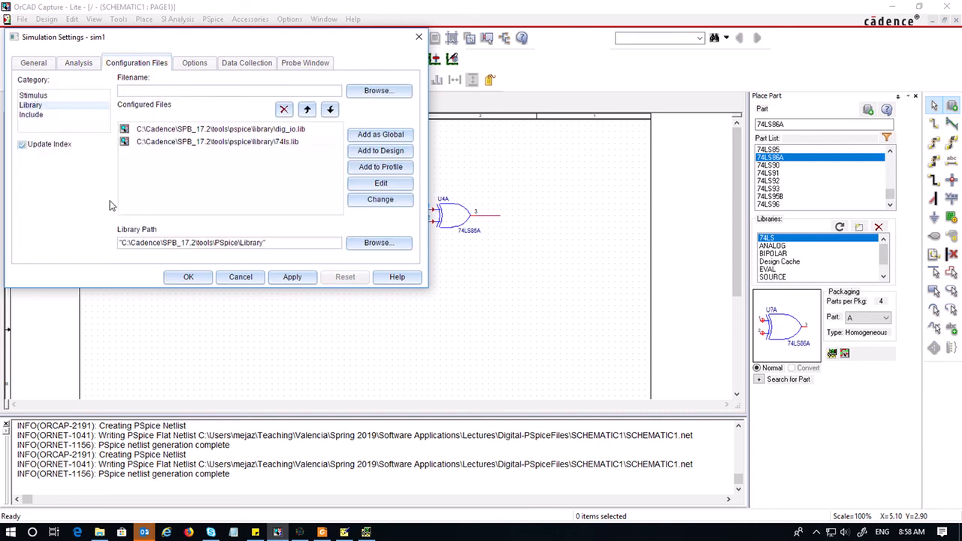
click(276, 147)
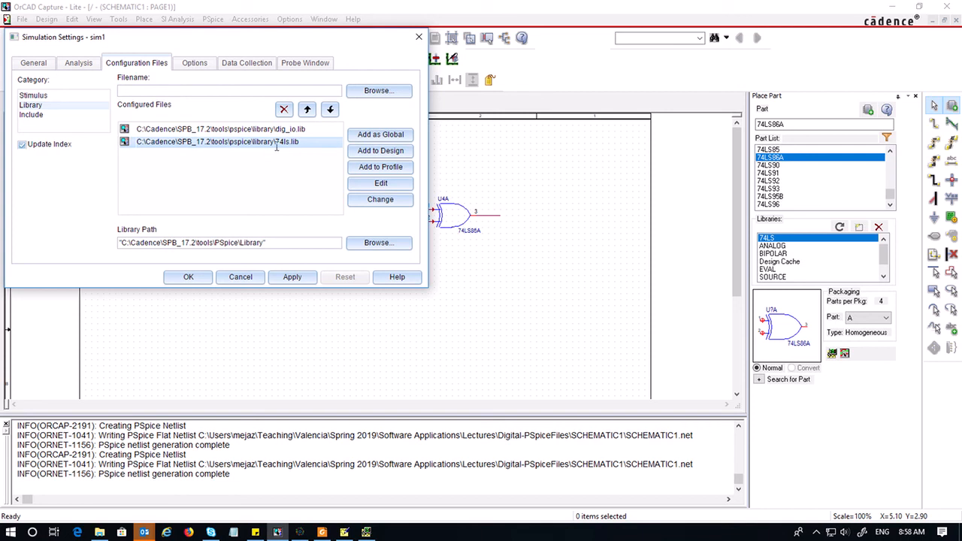
drag(272, 244, 105, 247)
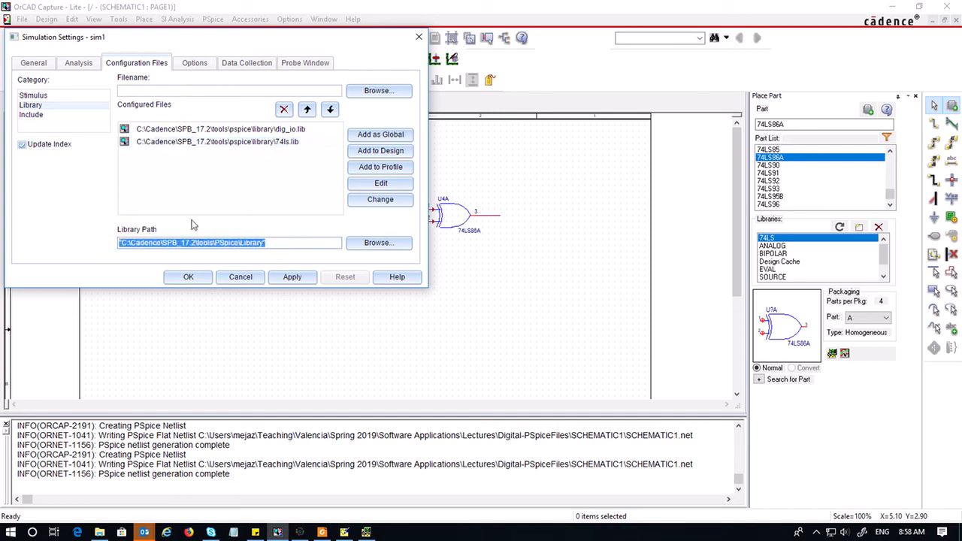
click(255, 191)
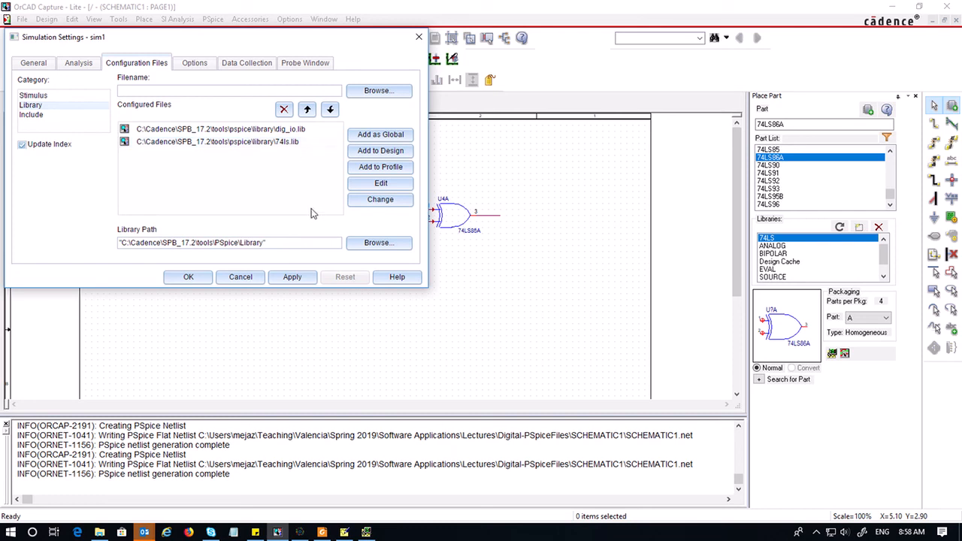
click(291, 278)
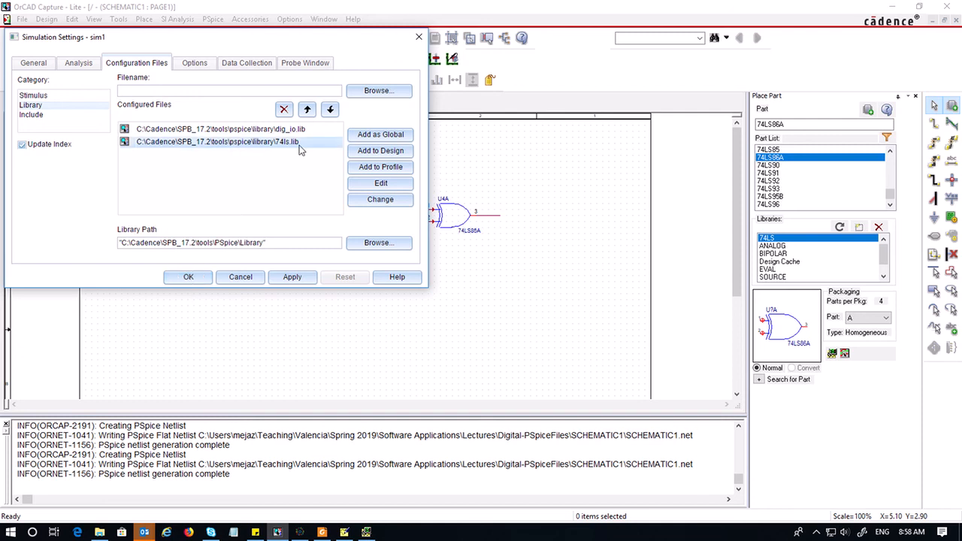
click(203, 278)
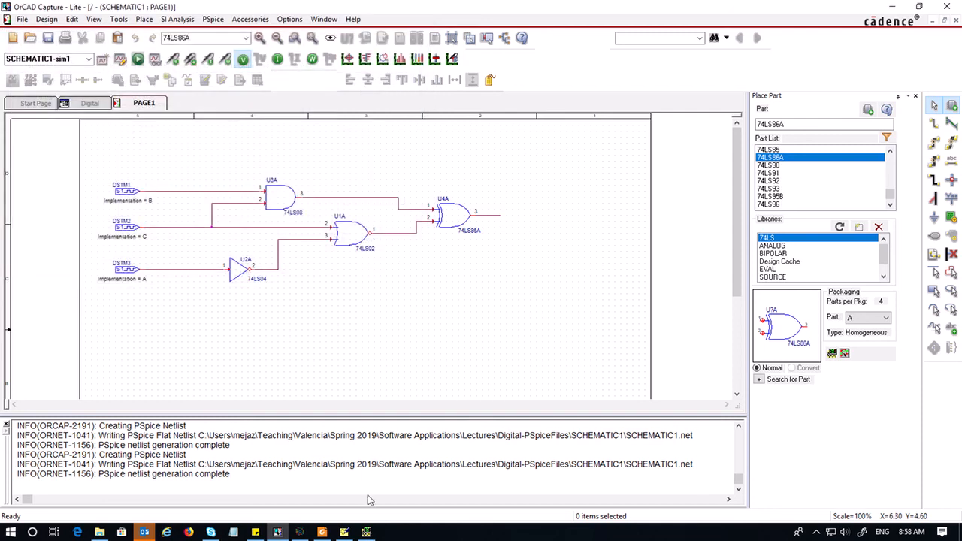
Run the PSpice simulation again, view the plot window, and switch back to the schematic
click(138, 58)
click(374, 533)
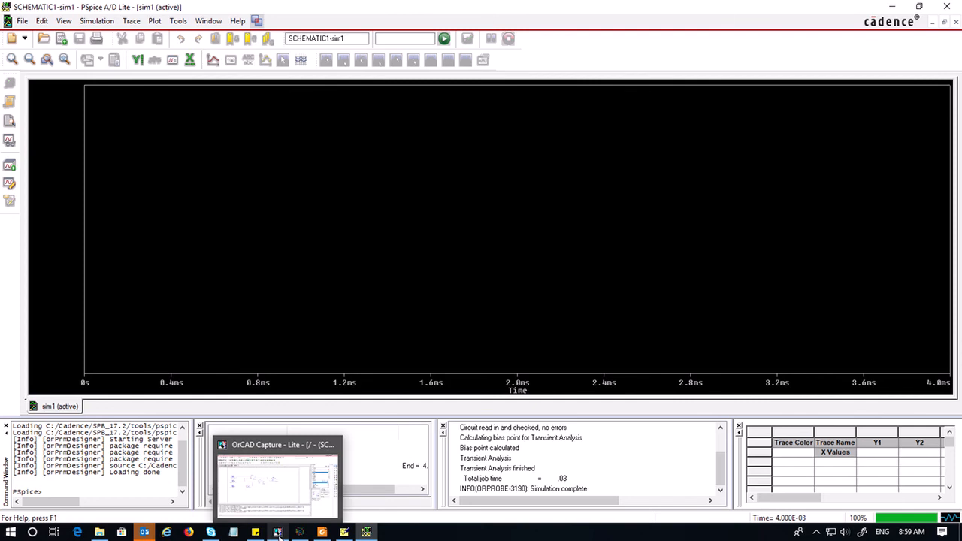
click(278, 532)
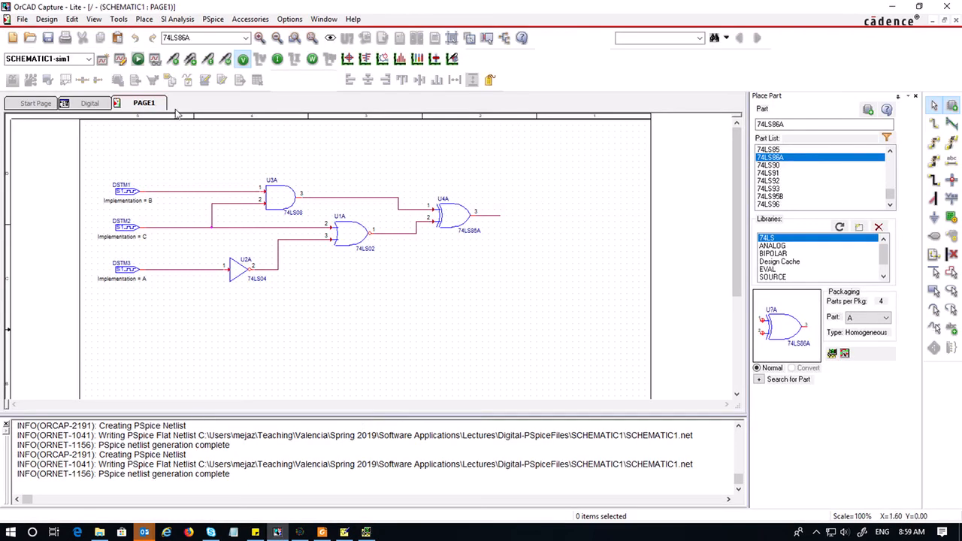
Place voltage level markers on the three stimulus outputs and the XOR gate output, then view the waveforms in PSpice
click(175, 60)
click(149, 195)
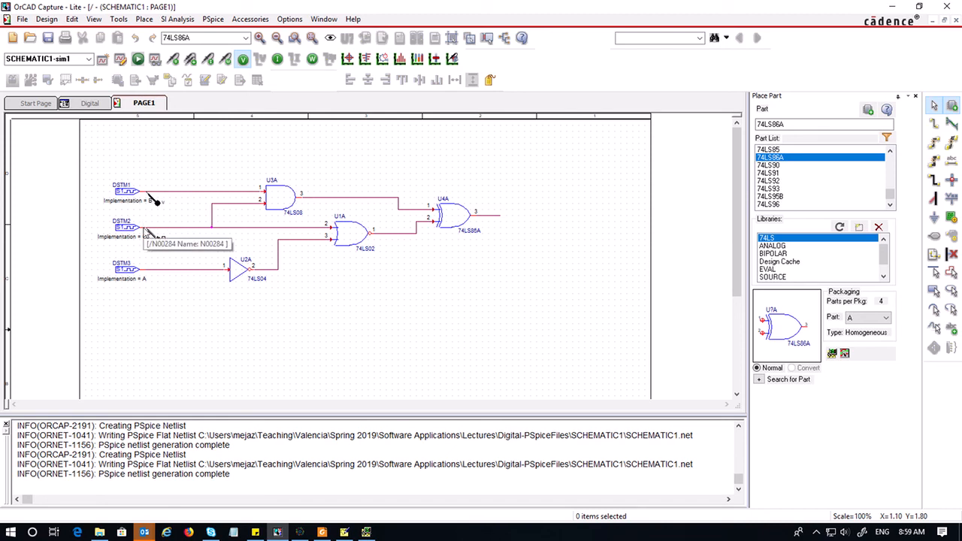
click(147, 228)
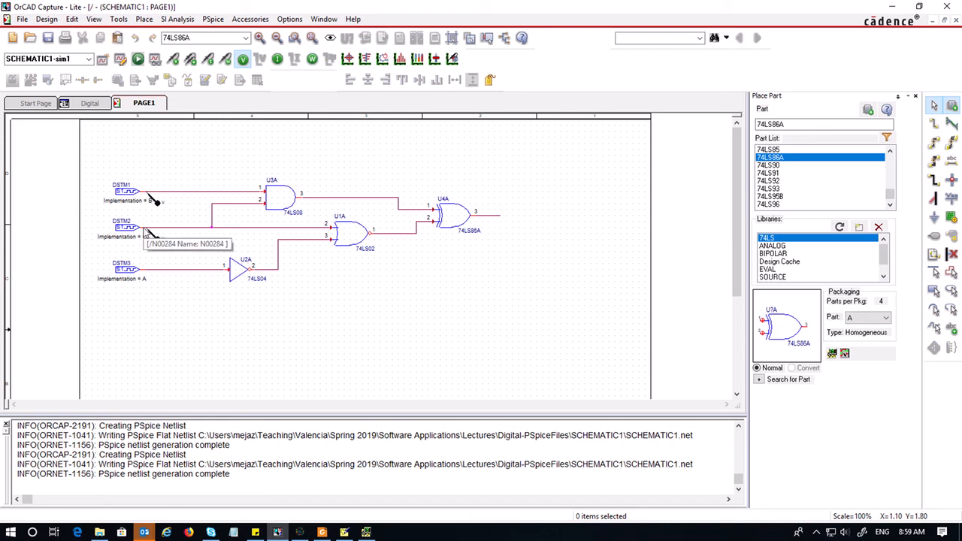
click(147, 271)
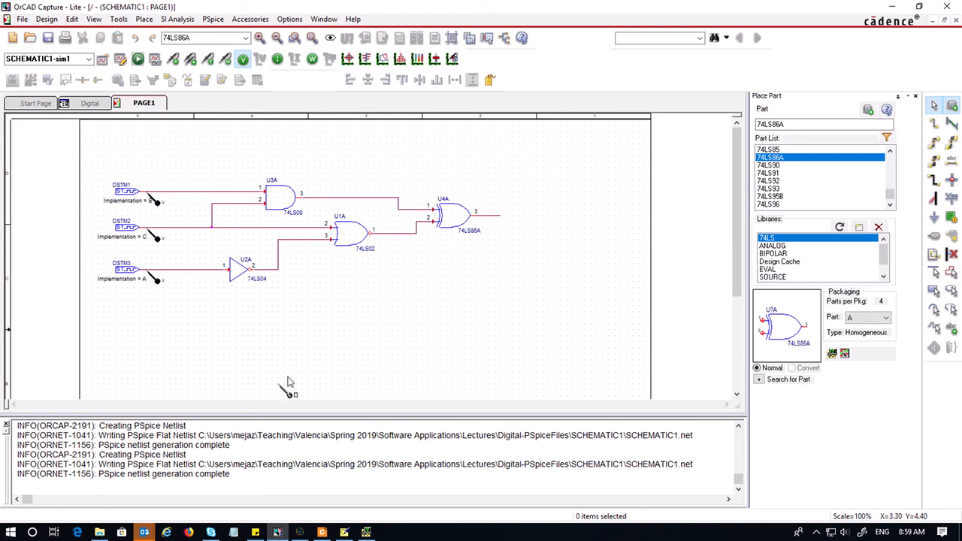
click(493, 220)
click(368, 530)
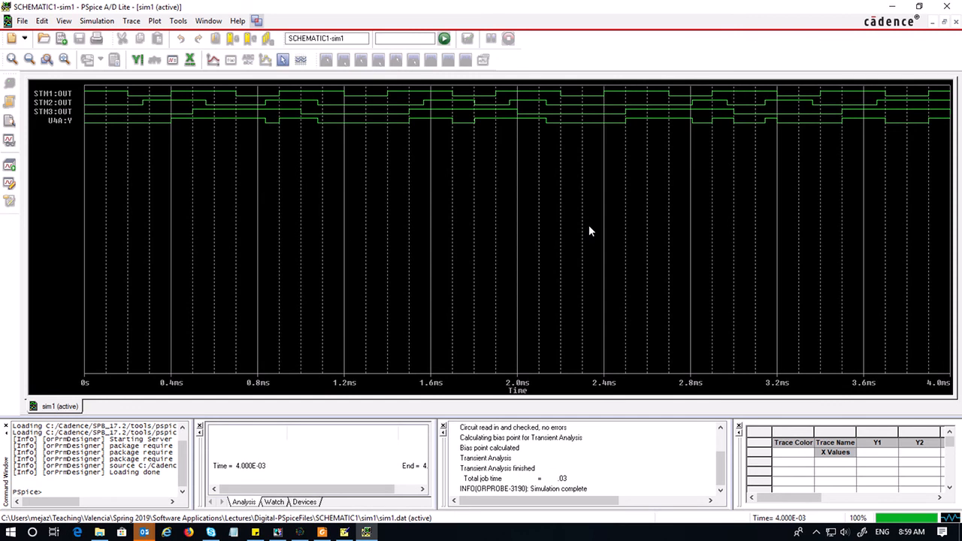
Compare the Stimulus Editor input waveforms with the simulated waveforms in PSpice
click(344, 532)
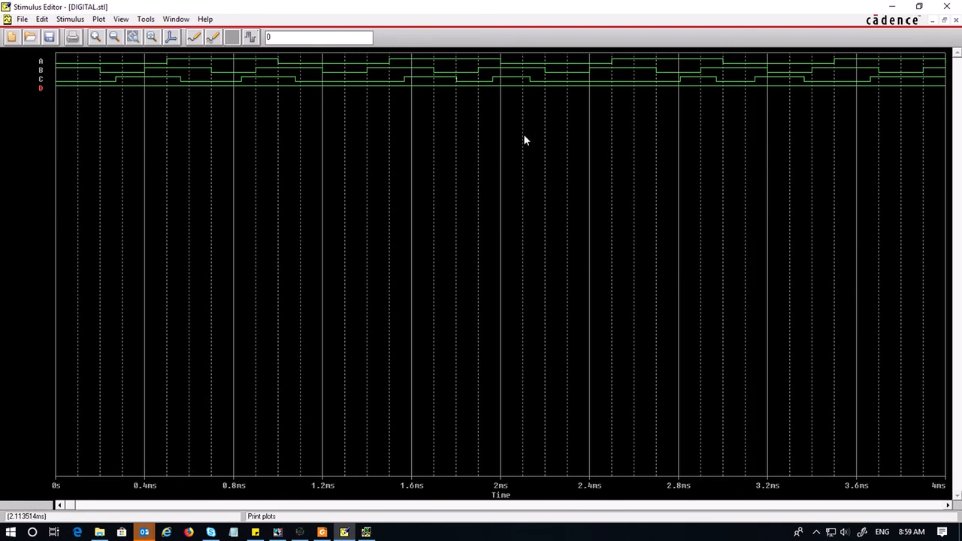
click(366, 532)
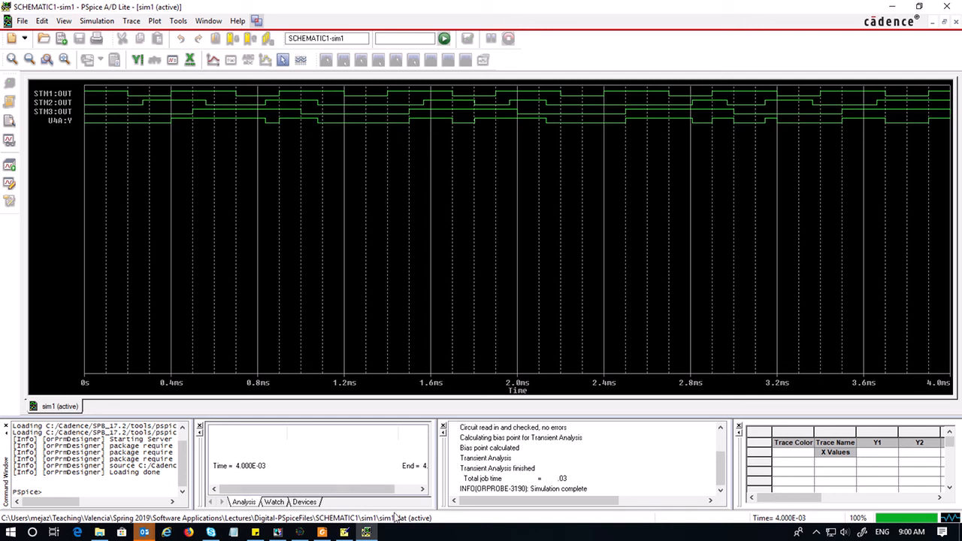
click(344, 532)
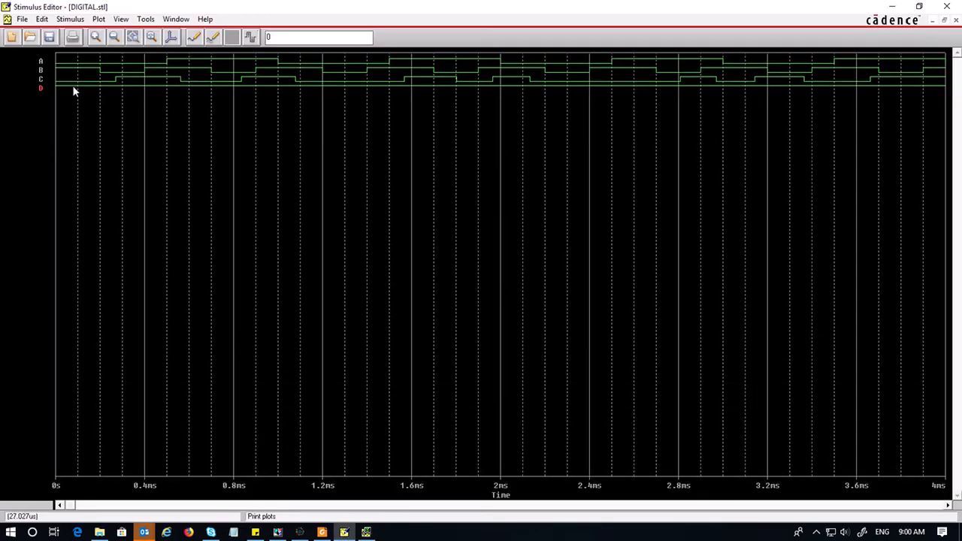
click(366, 533)
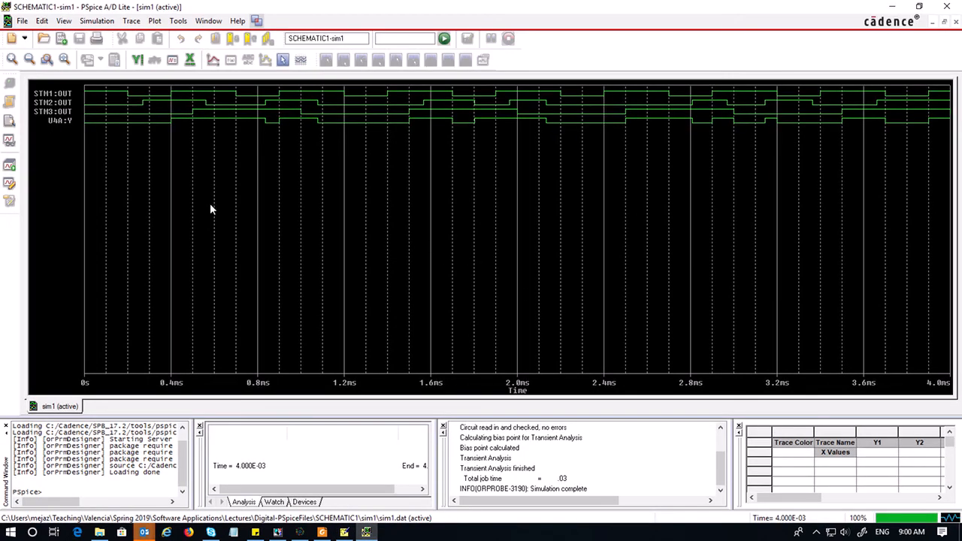